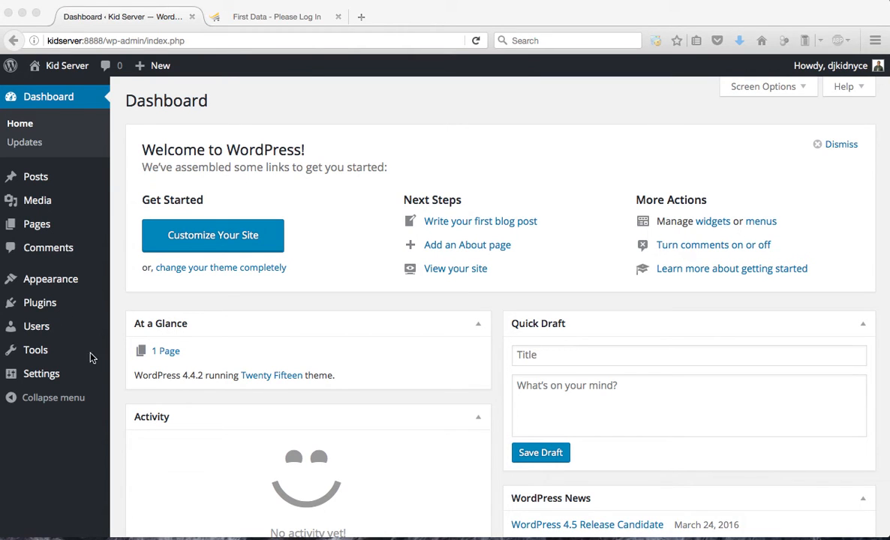
# Open the page for adding new plugins and search the plugin directory for "e4"
pyautogui.click(107, 419)
pyautogui.moveTo(60, 311)
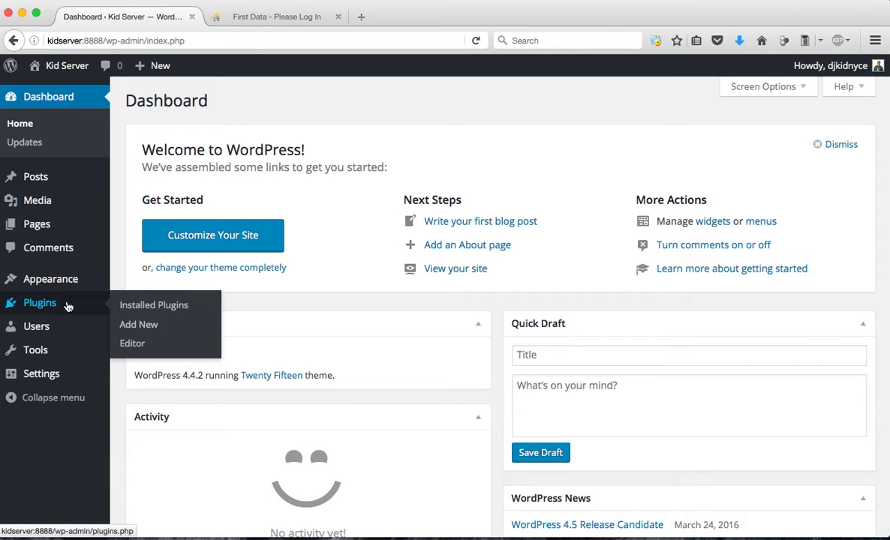
pyautogui.click(156, 330)
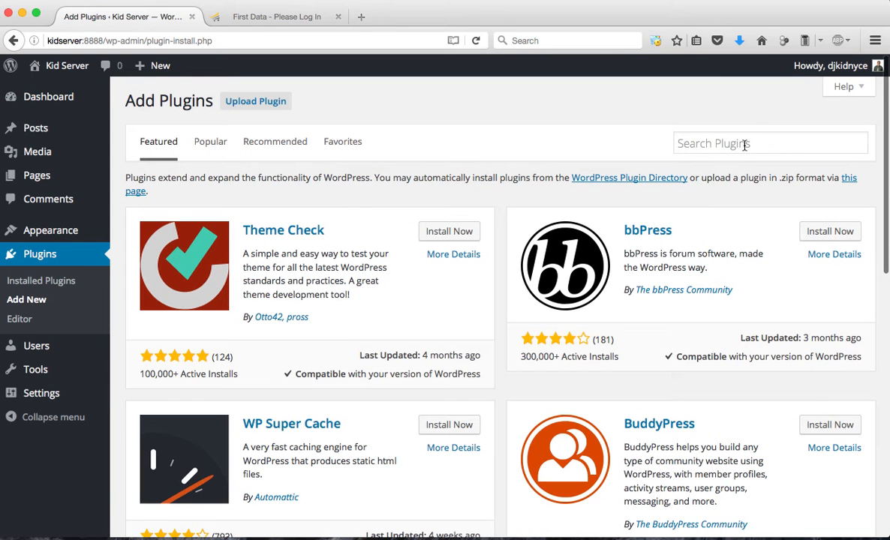
pyautogui.click(745, 145)
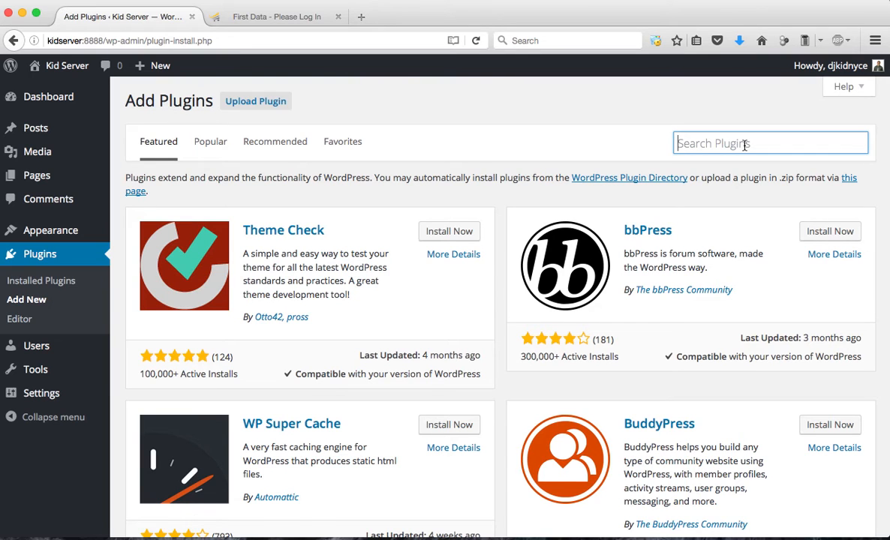
pyautogui.write('e4')
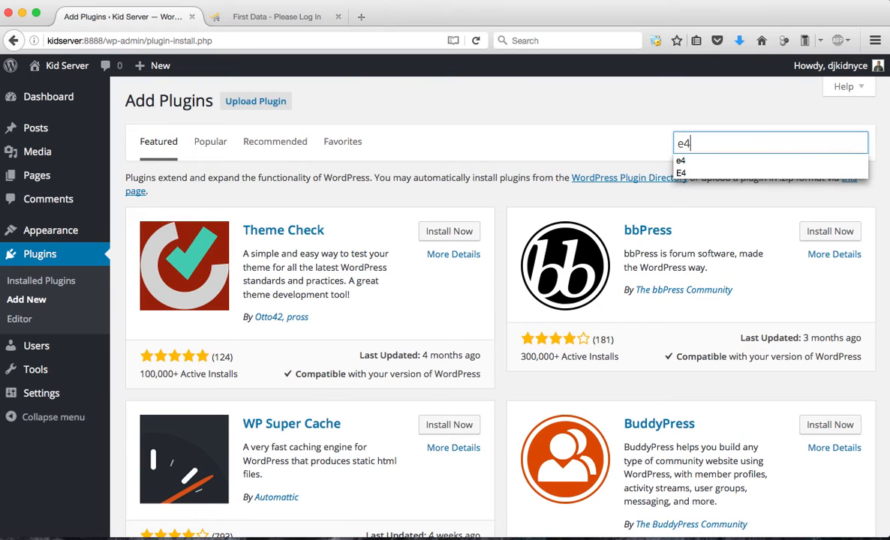
pyautogui.press('Return')
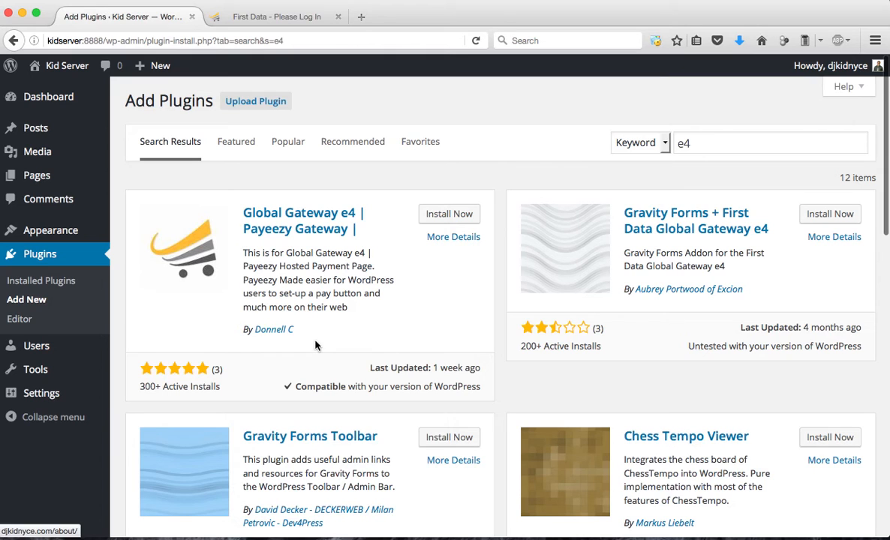
# Install and activate the Global Gateway e4 | Payeezy Gateway plugin
pyautogui.click(446, 218)
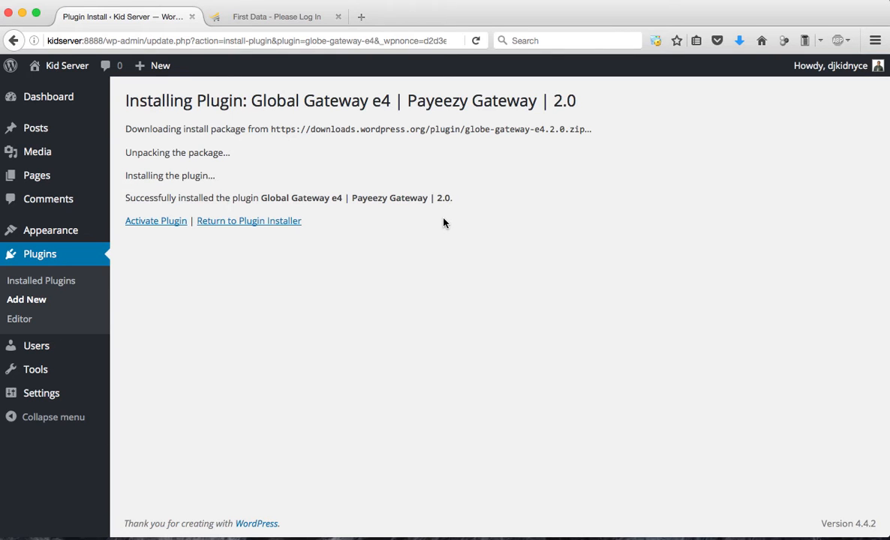
pyautogui.click(150, 223)
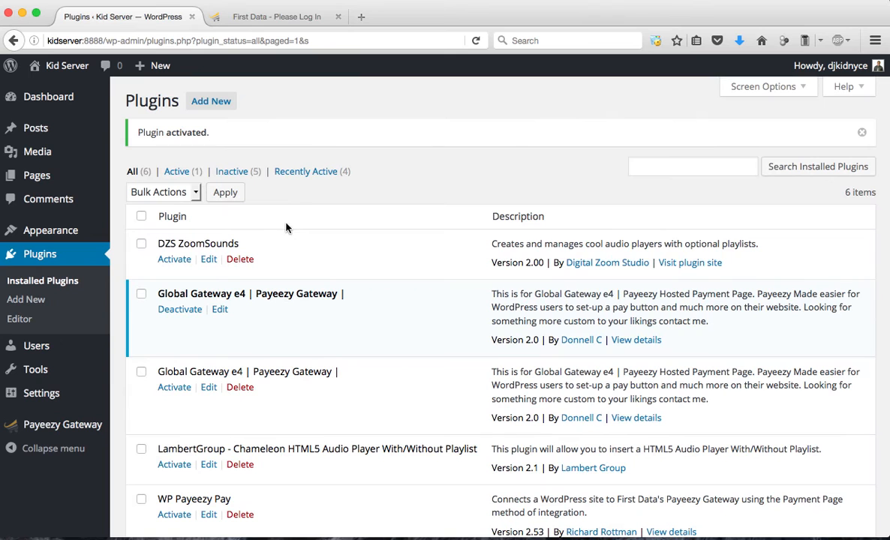
# Open the Payeezy Gateway plugin settings and look through the available payment page options
pyautogui.click(66, 426)
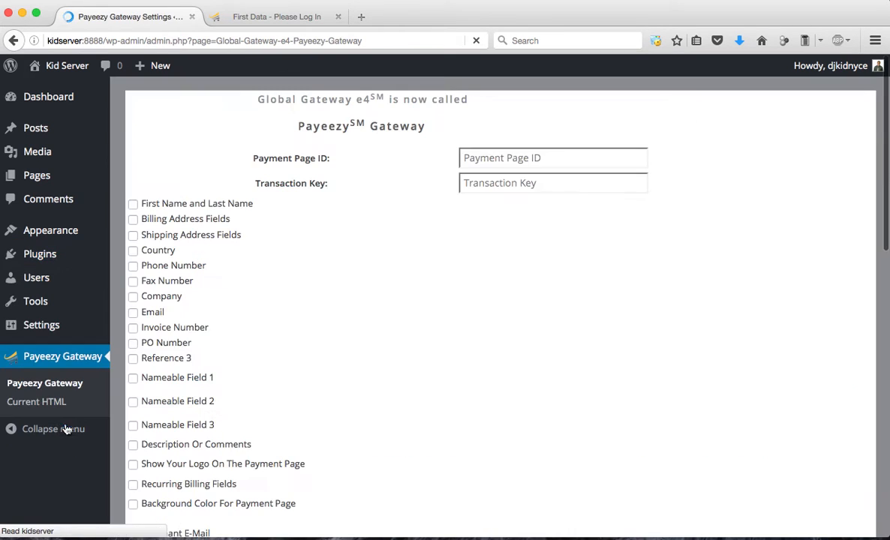
pyautogui.scroll(-10, 674, 173)
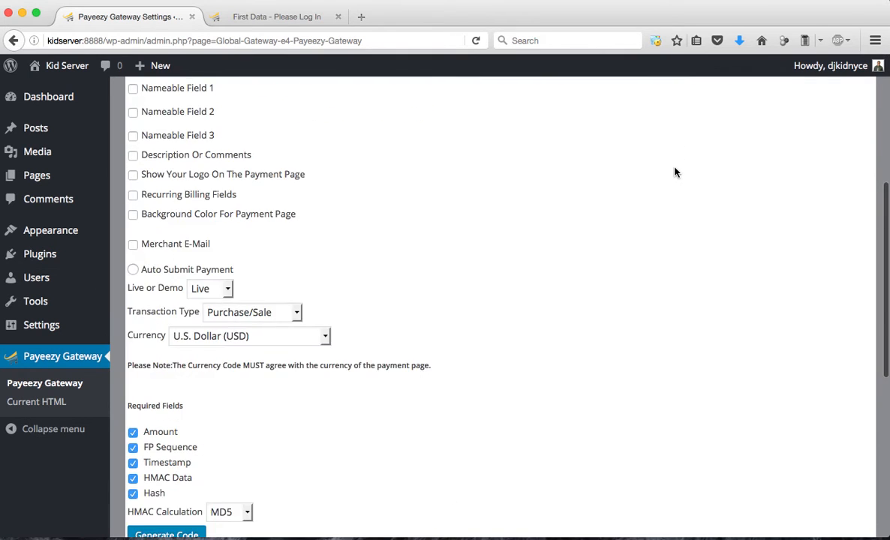
pyautogui.scroll(10, 674, 173)
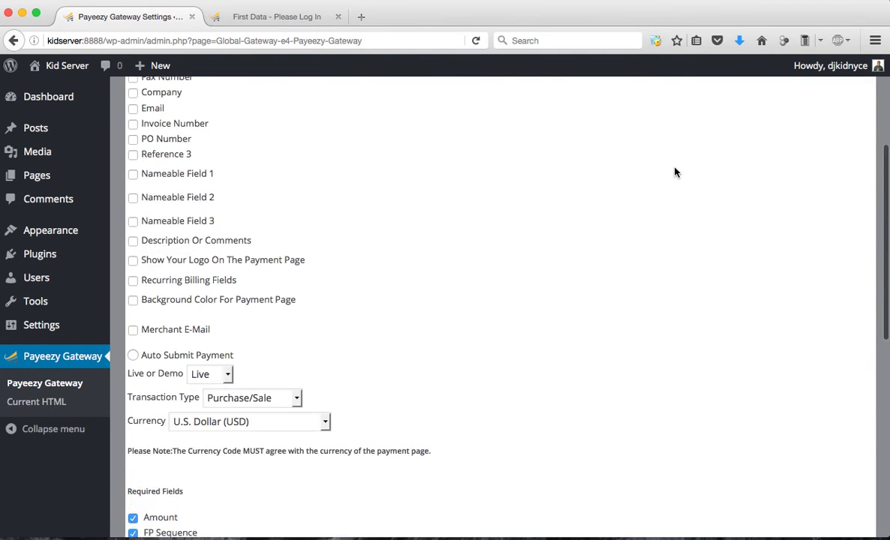
pyautogui.scroll(2, 674, 172)
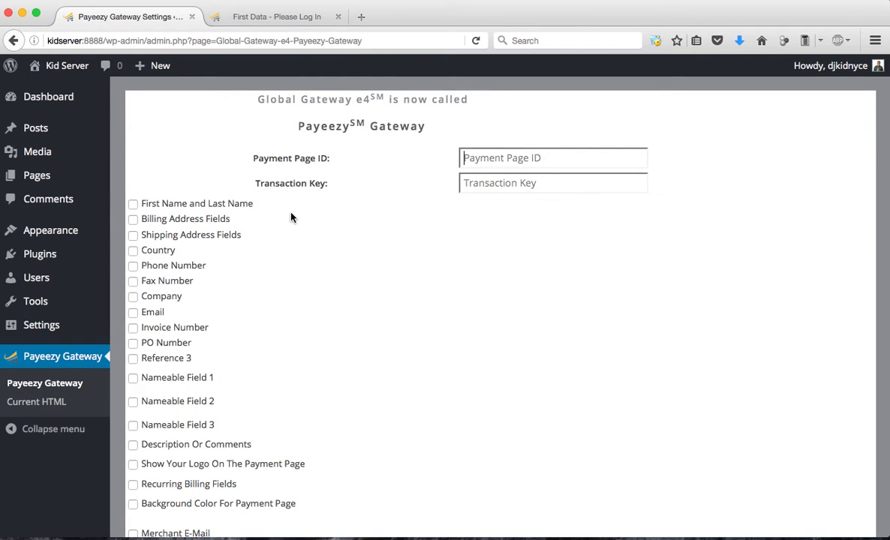
# Switch to the First Data demo site, log in with the prefilled credentials and dismiss the offer to remember the login
pyautogui.click(249, 18)
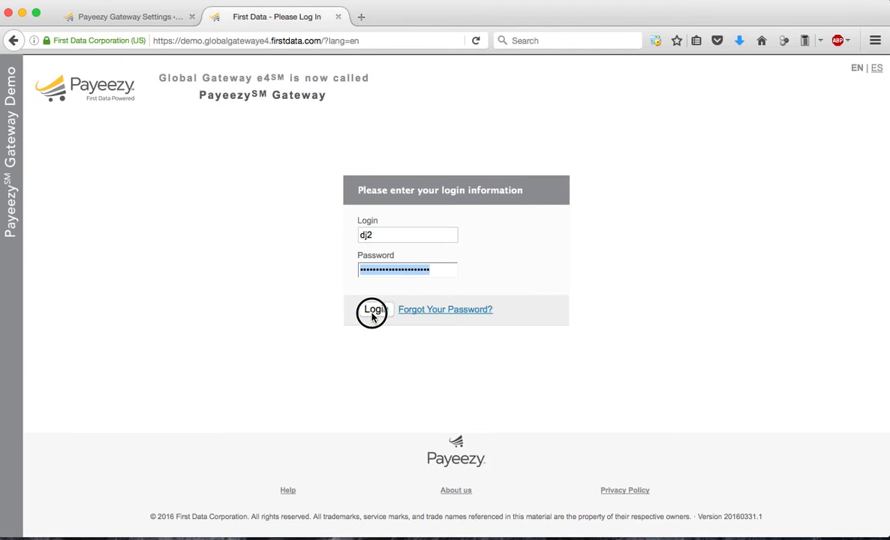
pyautogui.click(372, 314)
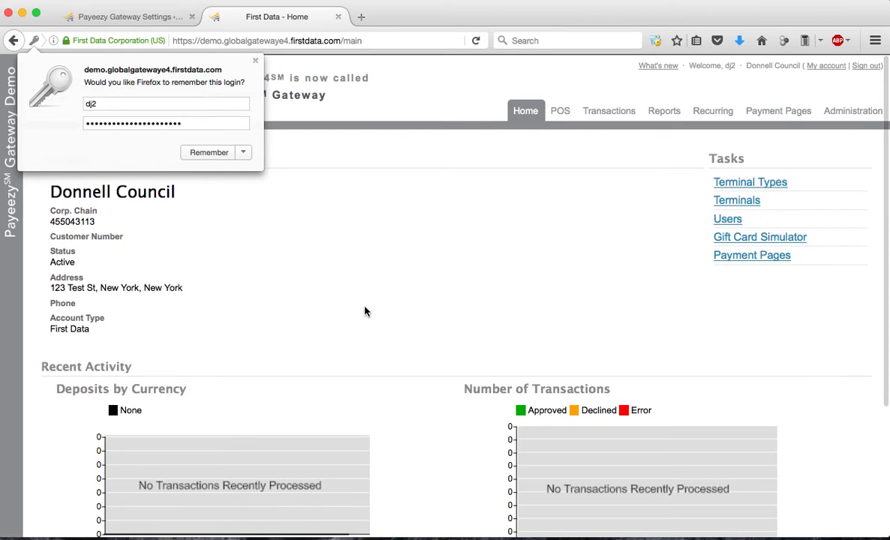
pyautogui.click(255, 60)
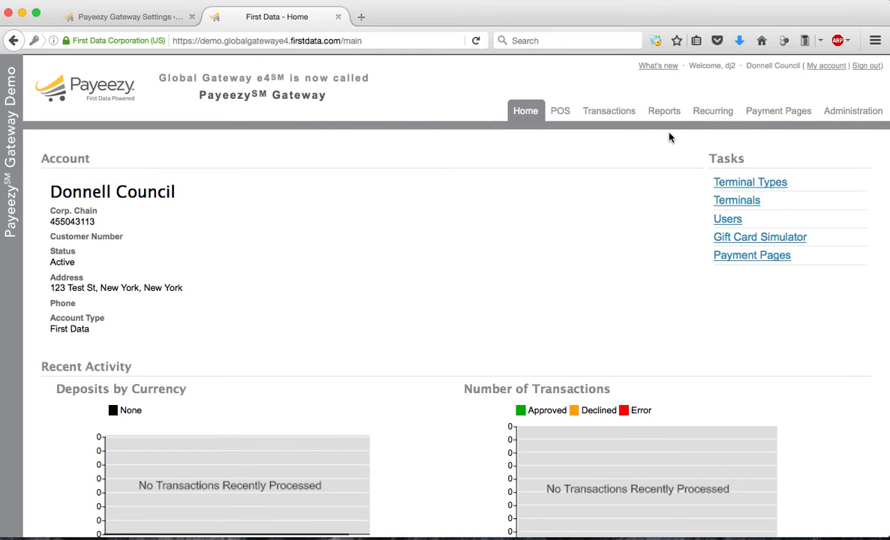
# Open the settings of the payment page titled Global Gateway e4 Demo from the Payment Pages list
pyautogui.click(782, 116)
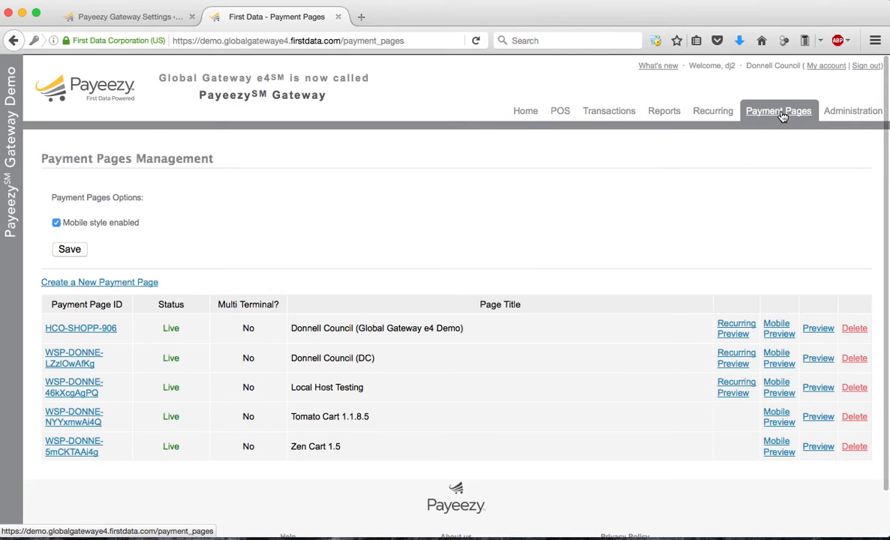
pyautogui.scroll(-2, 278, 315)
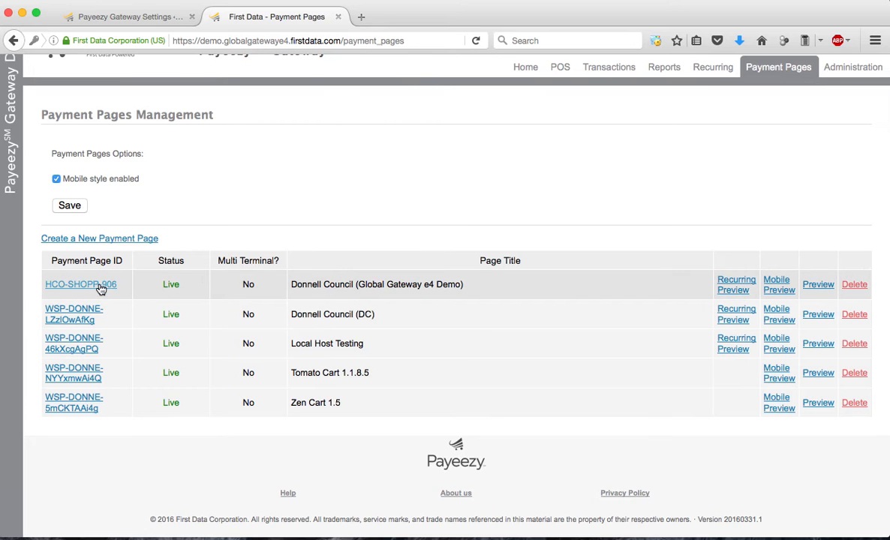
pyautogui.click(101, 289)
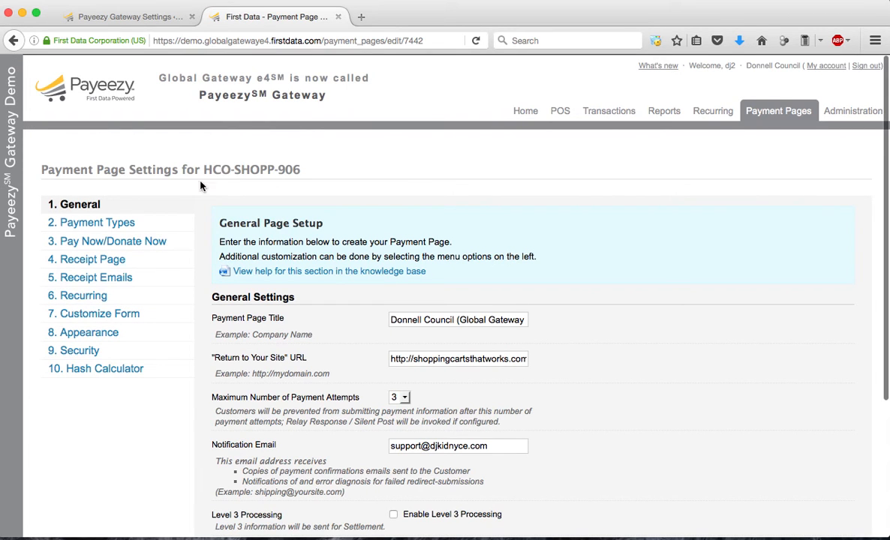
# Copy the payment page's ID from its settings heading into the plugin's Payment Page ID field in WordPress
pyautogui.moveTo(204, 168); pyautogui.dragTo(302, 175)
pyautogui.press('super+c')
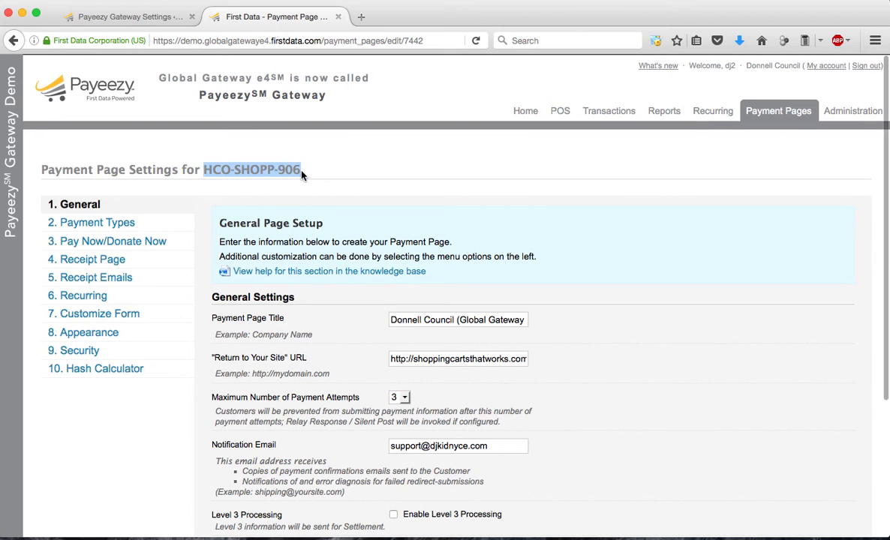
pyautogui.click(113, 17)
pyautogui.click(526, 161)
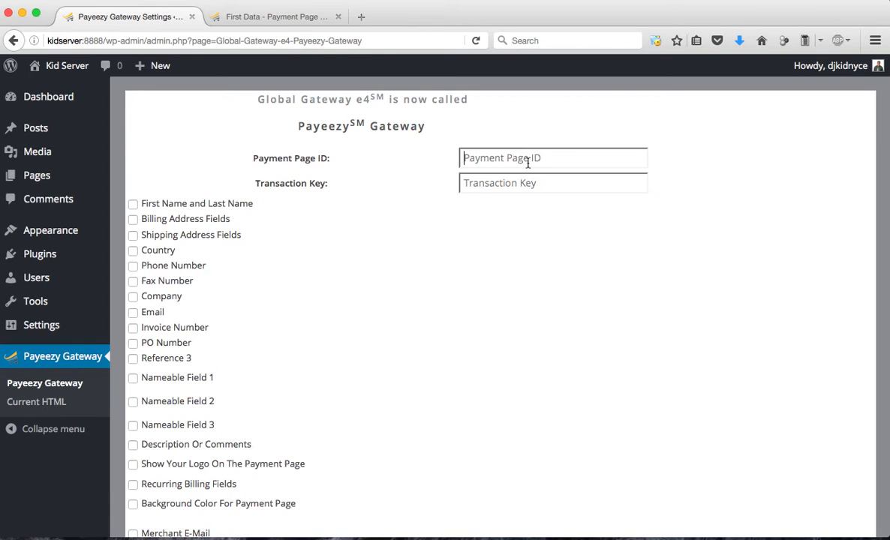
pyautogui.press('super+v')
# Copy the transaction key from the payment page's Hash Calculator section into the plugin's Transaction Key field in WordPress
pyautogui.click(229, 18)
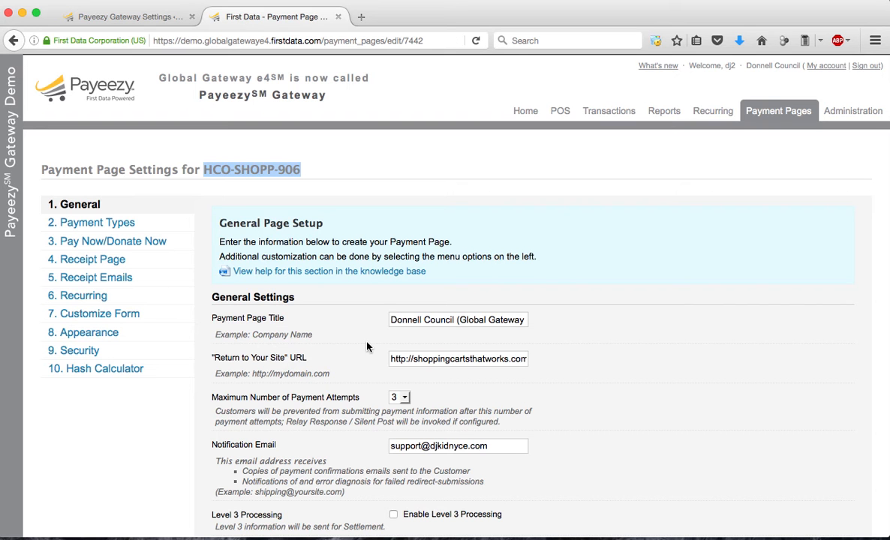
pyautogui.click(104, 367)
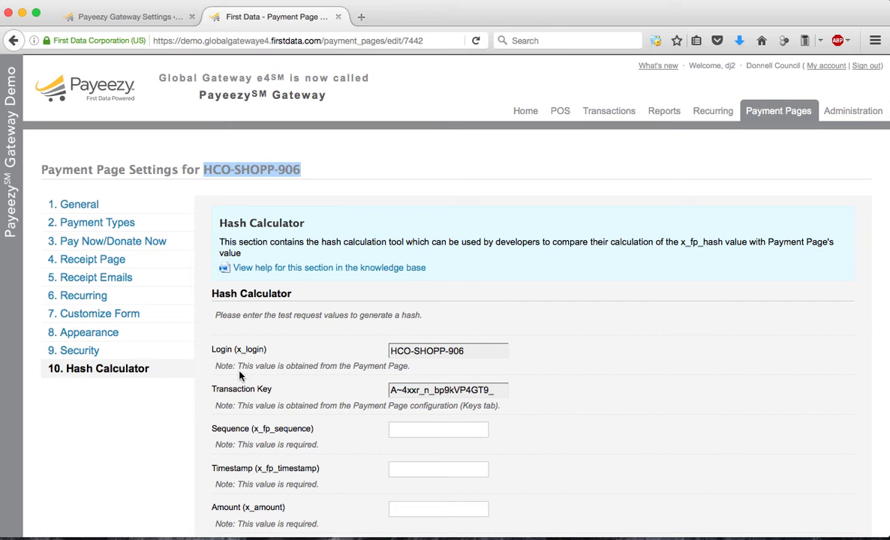
pyautogui.click(487, 389)
pyautogui.moveTo(354, 406); pyautogui.dragTo(393, 390)
pyautogui.press('super+c')
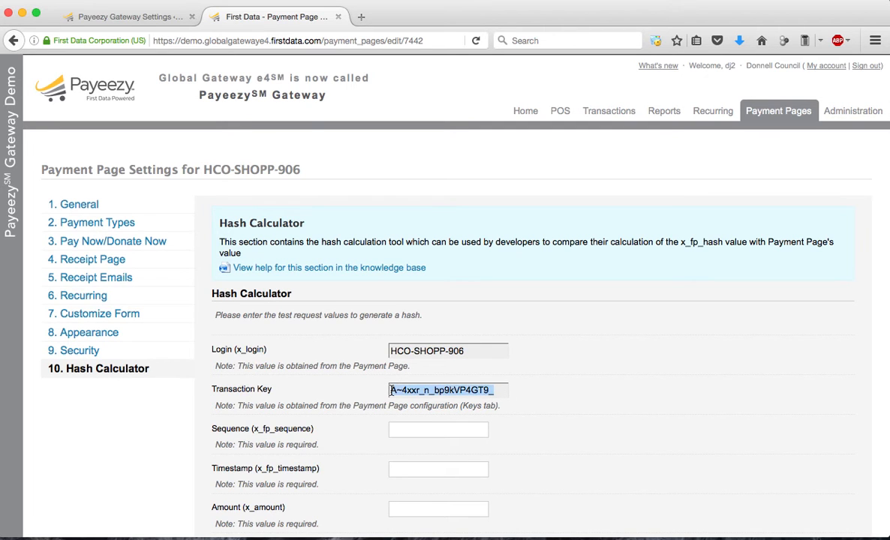
pyautogui.click(154, 18)
pyautogui.press('super+v')
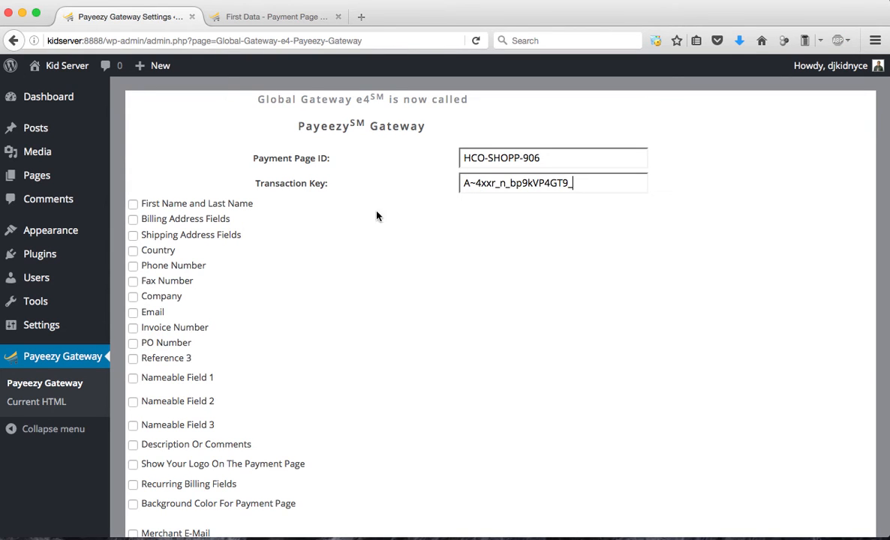
# Enable the First Name and Last Name, Billing Address Fields, Phone Number and Email options for the payment form
pyautogui.scroll(-2, 286, 274)
pyautogui.scroll(-1, 285, 274)
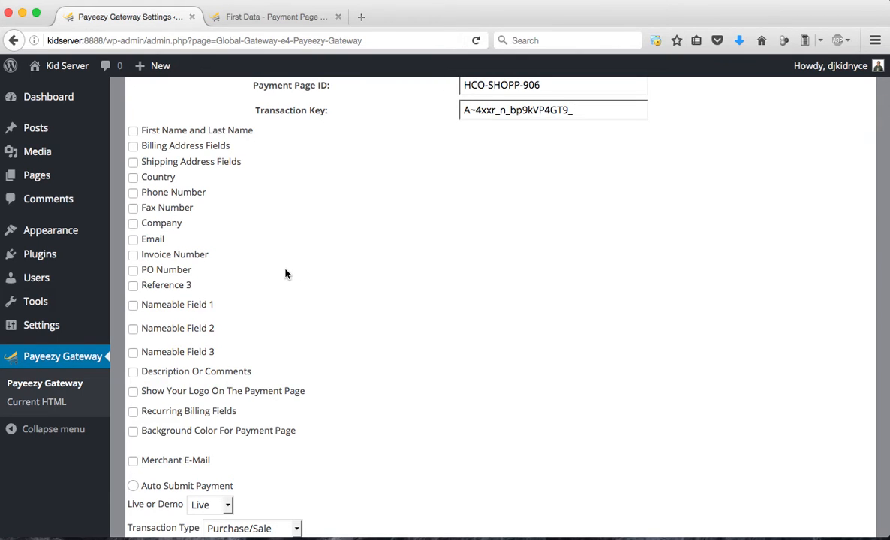
pyautogui.click(134, 131)
pyautogui.click(134, 147)
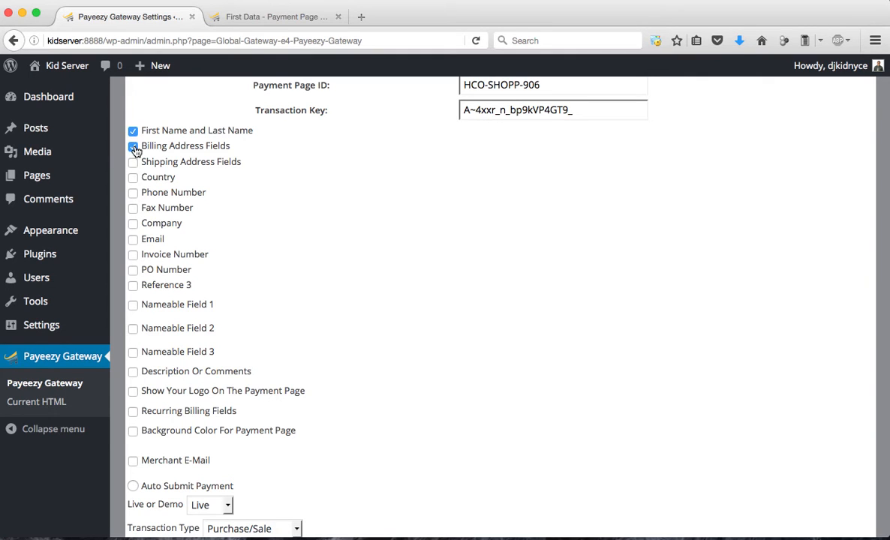
pyautogui.click(133, 193)
pyautogui.click(134, 239)
# Enable Recurring Billing Fields for the payment form
pyautogui.scroll(-2, 136, 243)
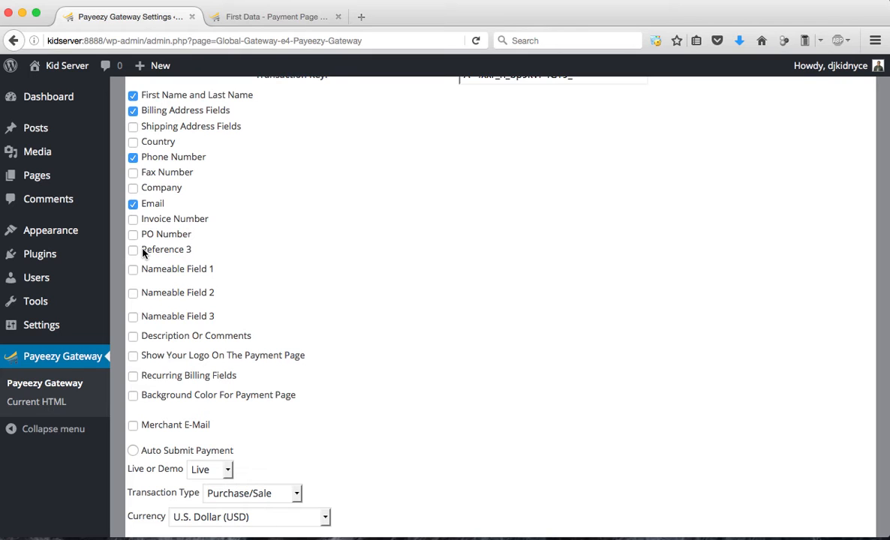
pyautogui.scroll(-3, 143, 254)
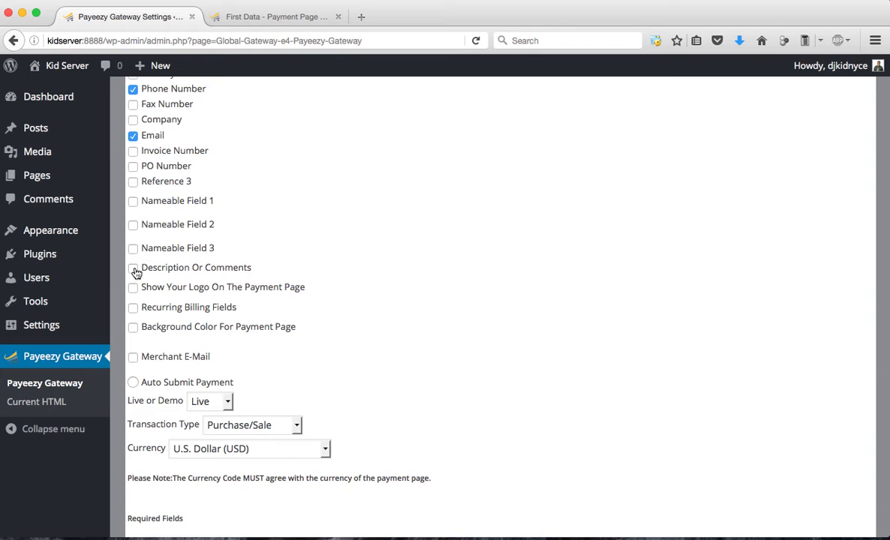
pyautogui.scroll(-3, 136, 272)
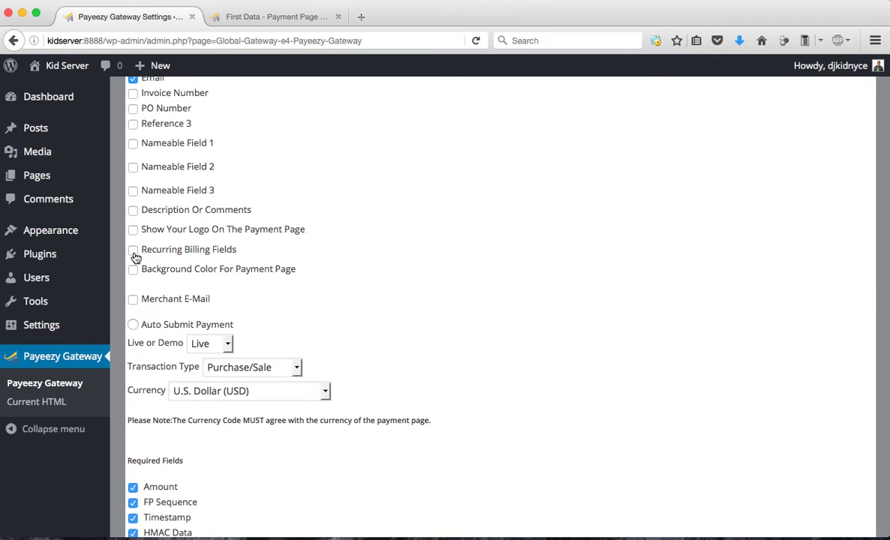
pyautogui.click(133, 254)
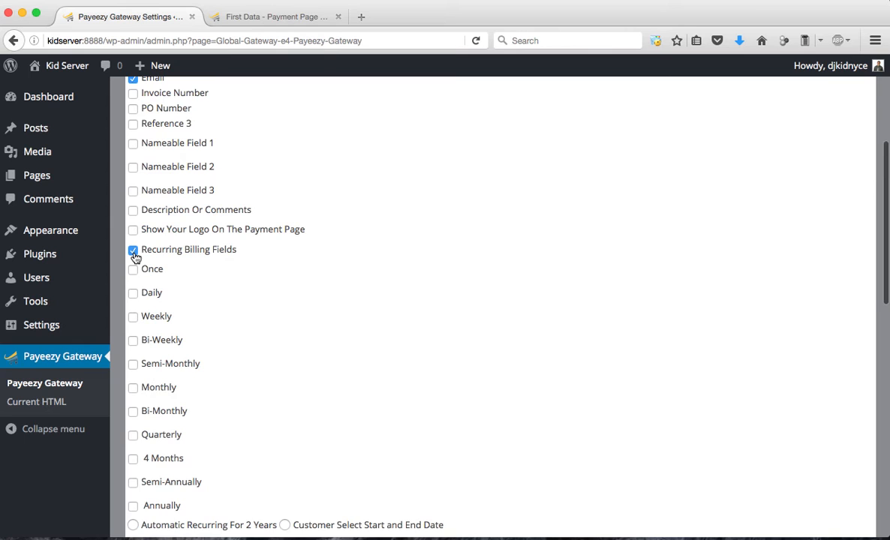
# Enable the Monthly, Bi-Weekly and Annually frequencies under the recurring billing fields
pyautogui.scroll(-2, 136, 258)
pyautogui.scroll(-3, 135, 257)
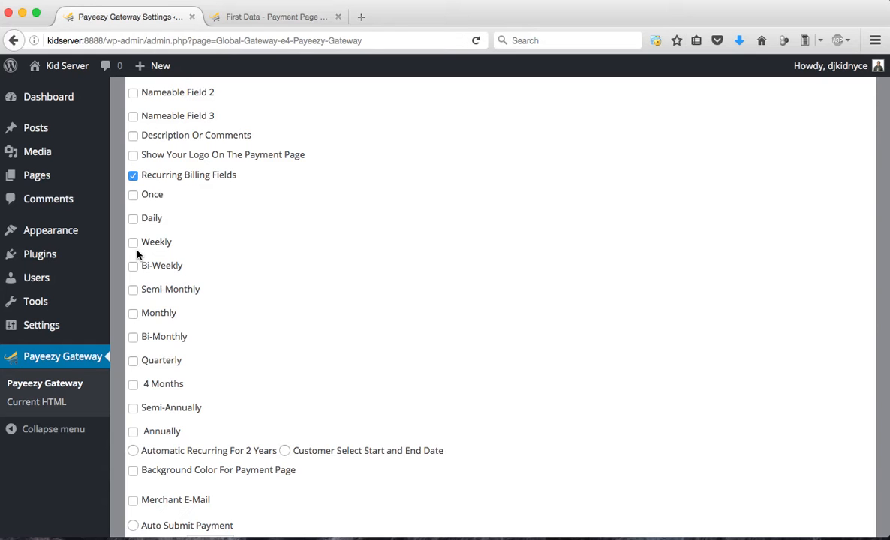
pyautogui.click(278, 17)
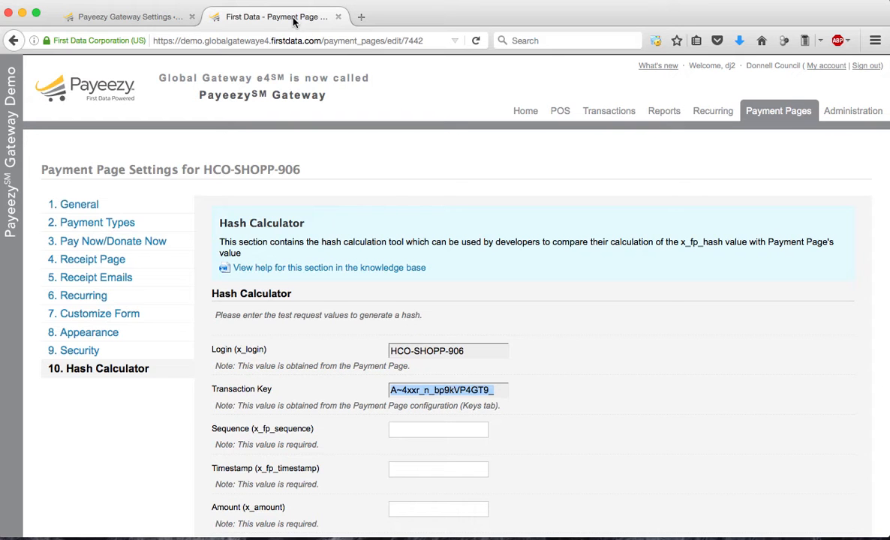
pyautogui.click(126, 17)
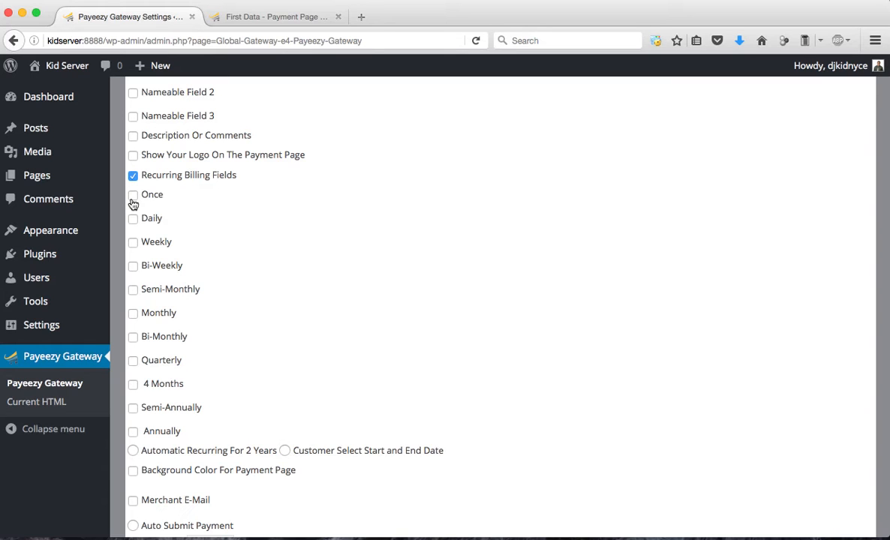
pyautogui.click(133, 315)
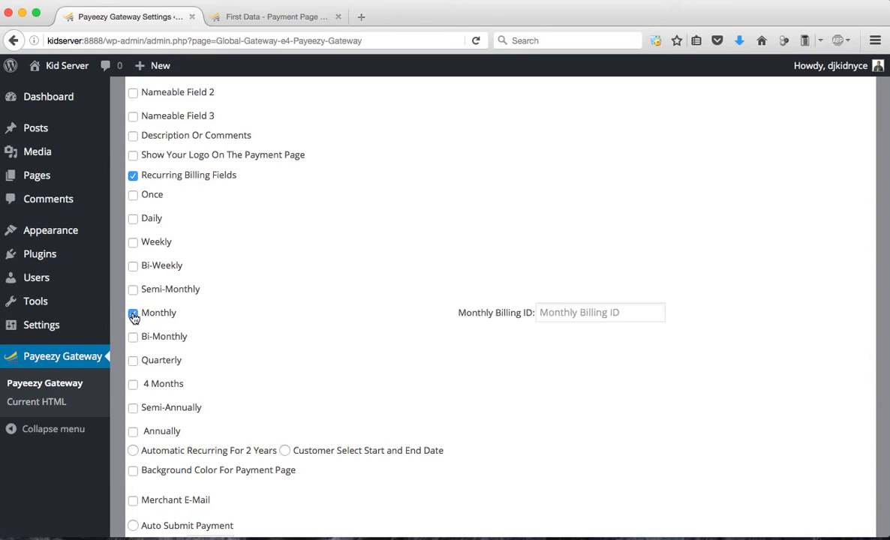
pyautogui.click(135, 270)
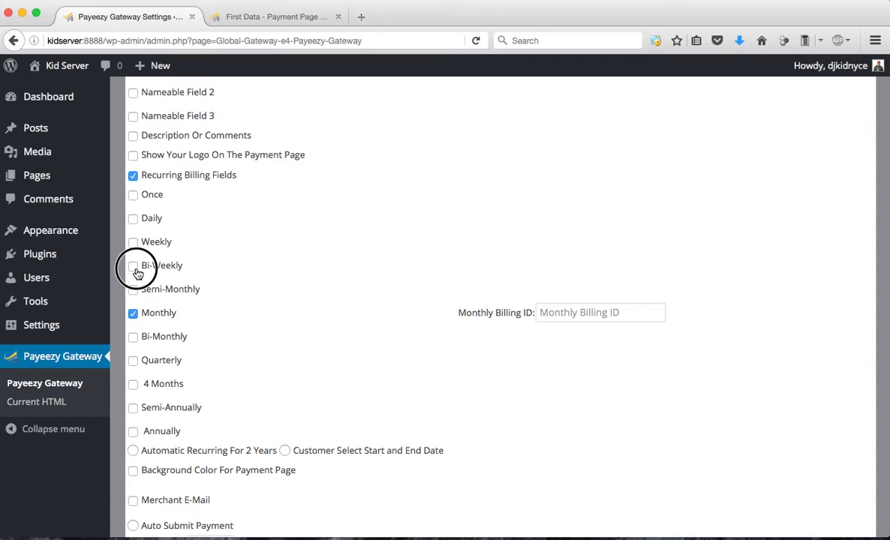
pyautogui.click(133, 433)
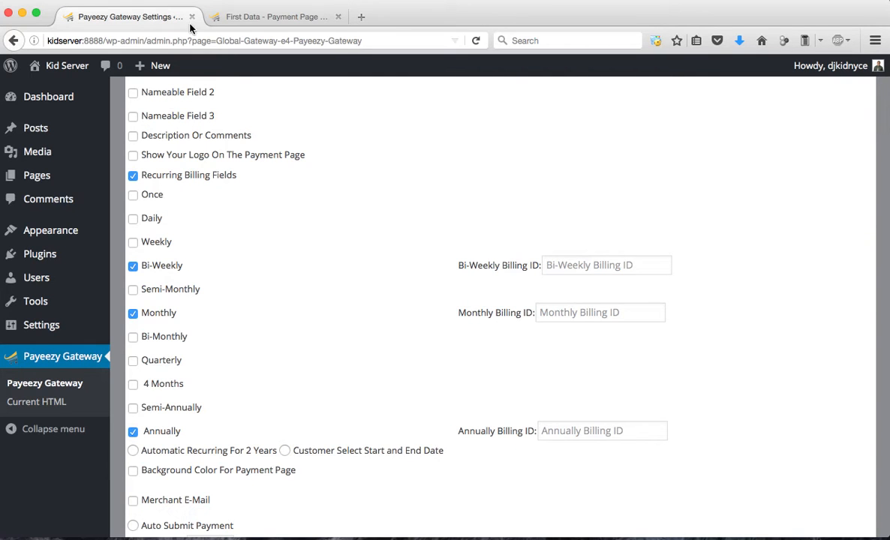
# Look up the Once plan's HCO Plan ID among the recurring plans in the Payeezy Gateway account, and return to the WordPress settings
pyautogui.click(238, 18)
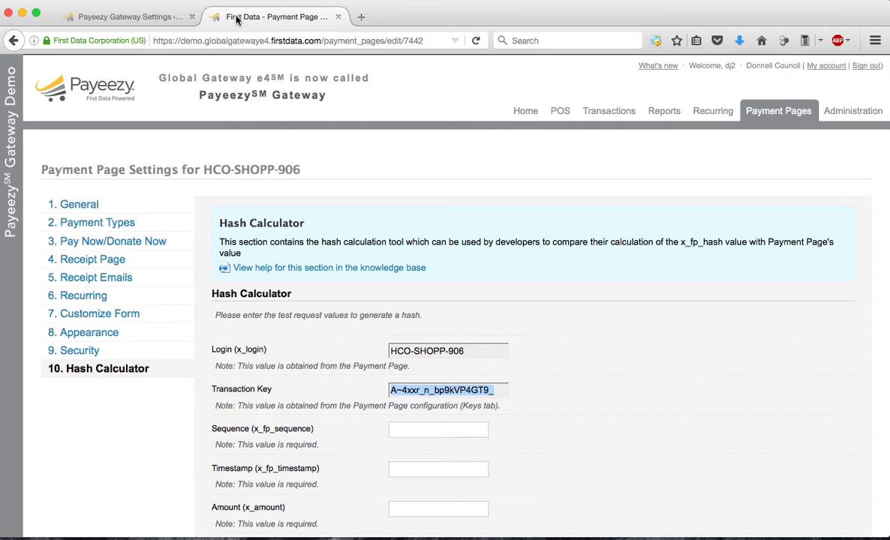
pyautogui.click(713, 113)
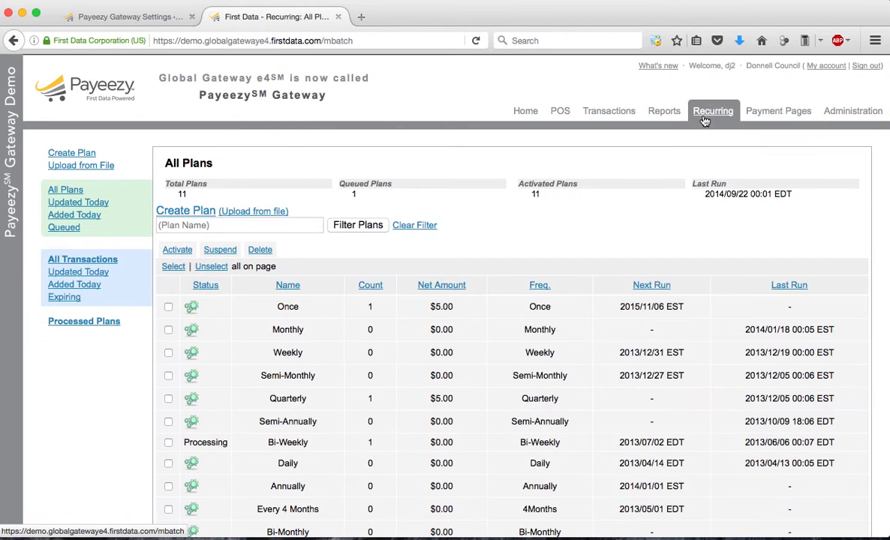
pyautogui.scroll(-3, 475, 242)
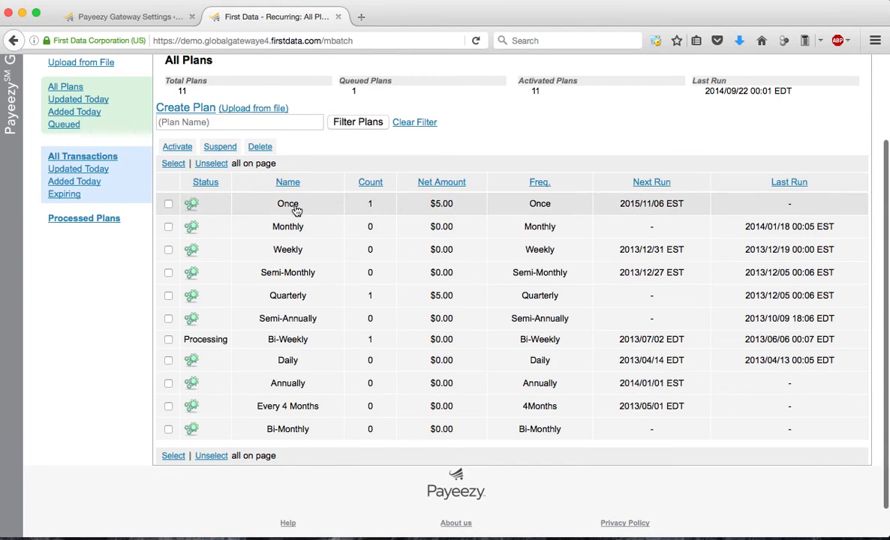
pyautogui.click(293, 207)
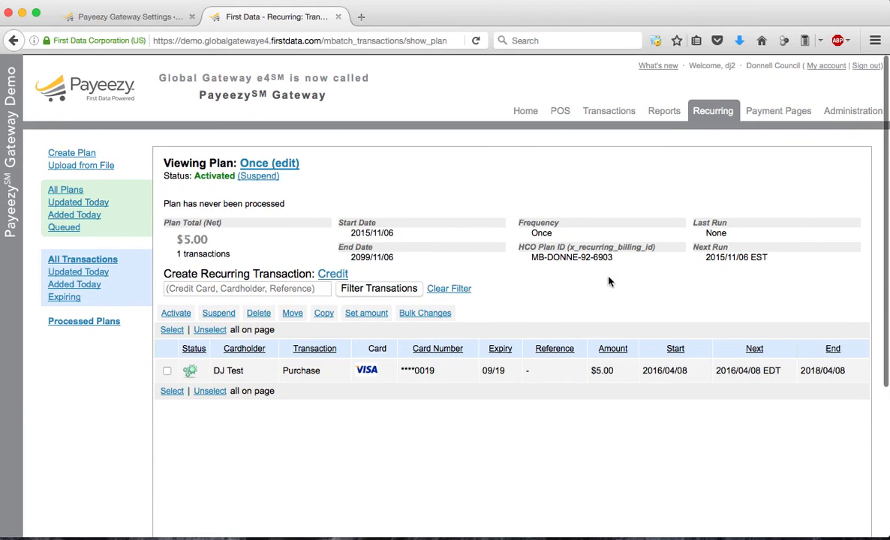
pyautogui.moveTo(613, 260); pyautogui.dragTo(534, 262)
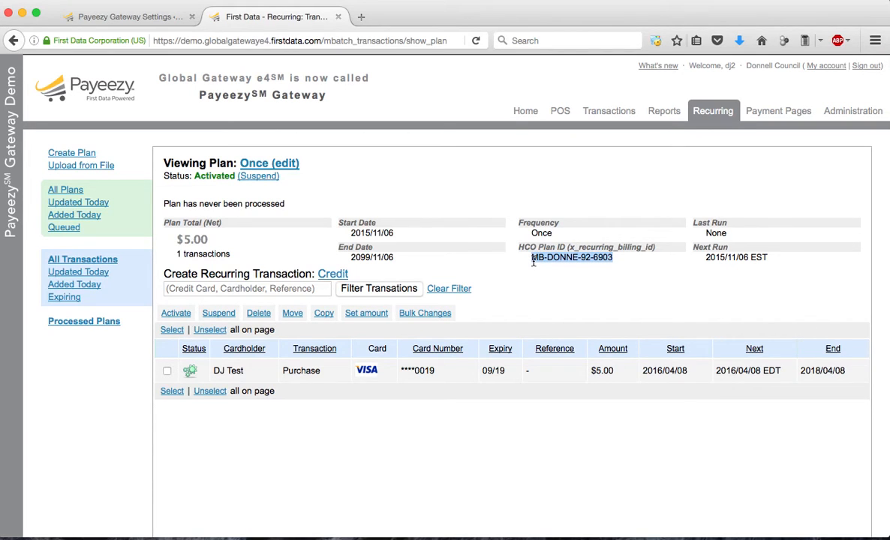
pyautogui.click(143, 14)
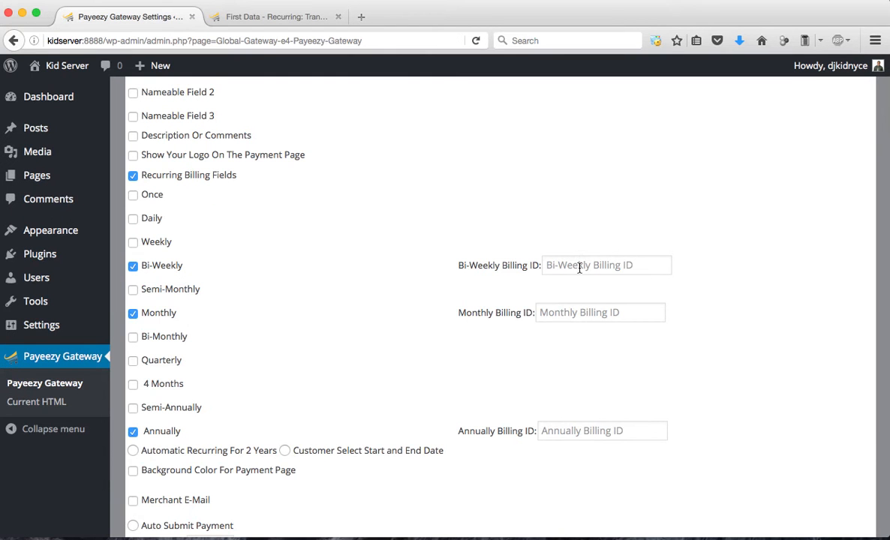
# Copy the HCO Plan ID of the gateway's Bi-Weekly recurring plan into the plugin's Bi-Weekly Billing ID field in WordPress
pyautogui.click(248, 16)
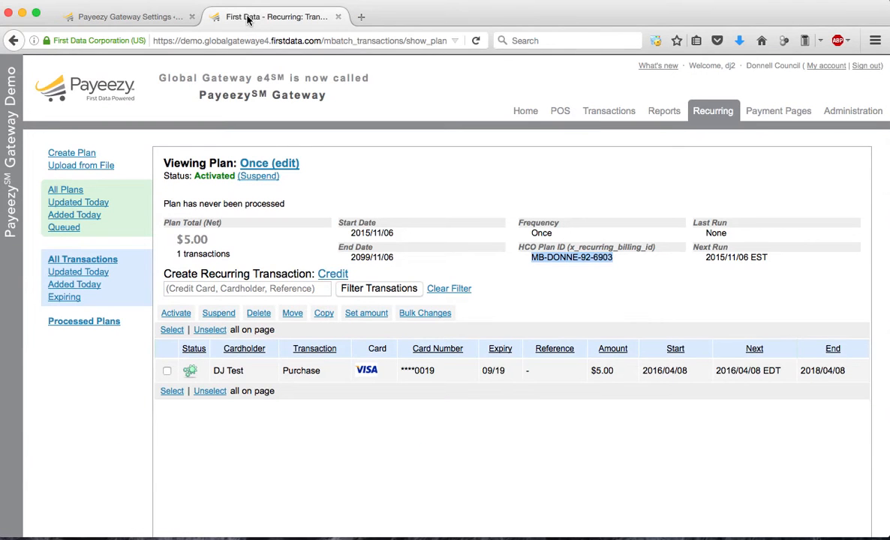
pyautogui.click(713, 117)
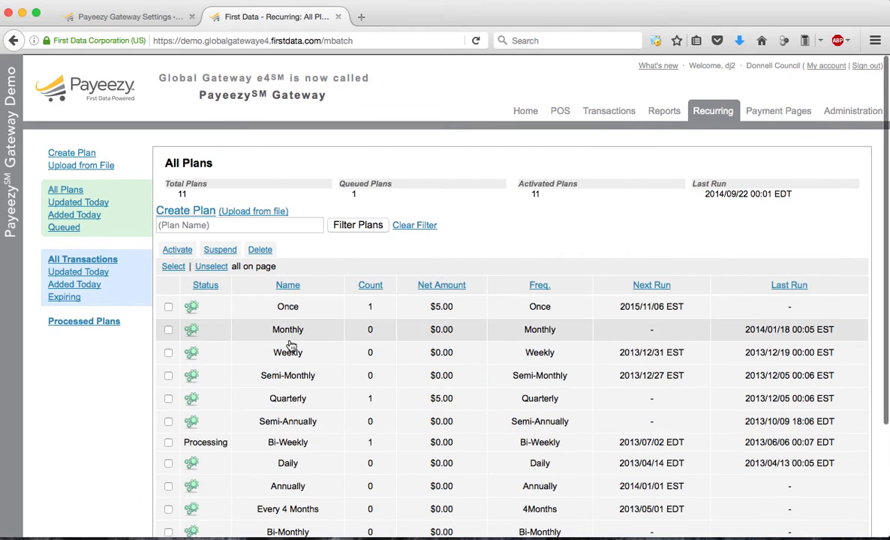
pyautogui.scroll(-3, 291, 345)
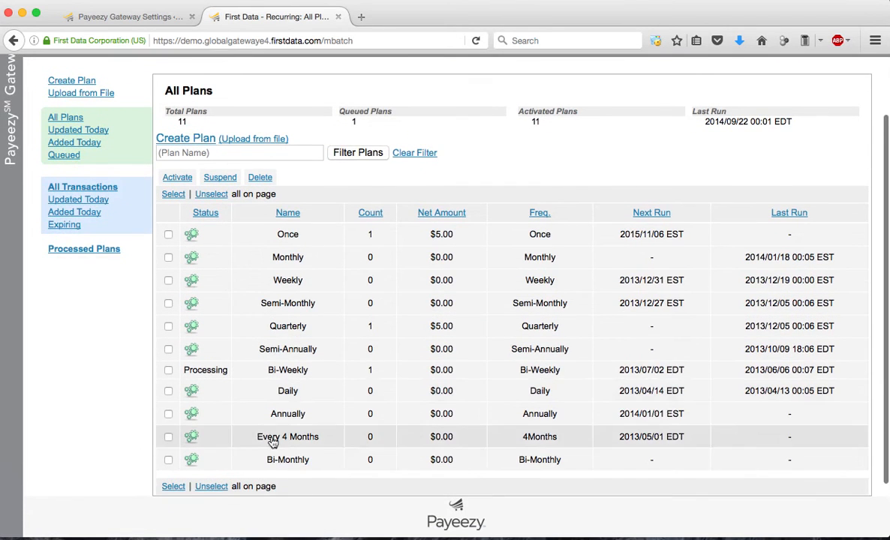
pyautogui.click(142, 15)
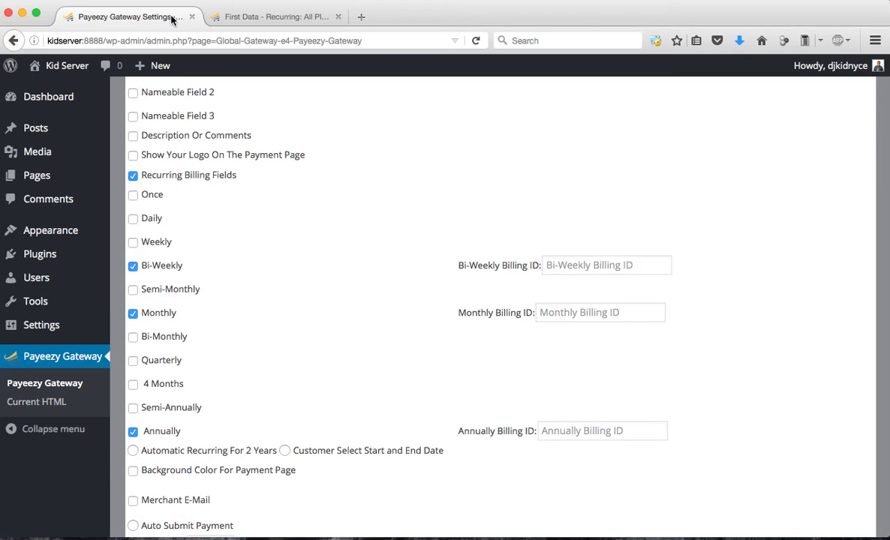
pyautogui.click(278, 17)
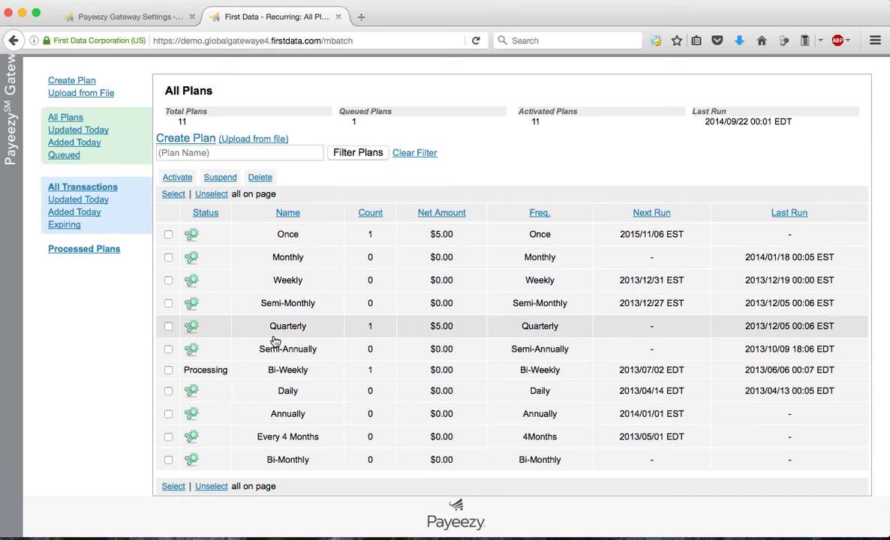
pyautogui.click(309, 371)
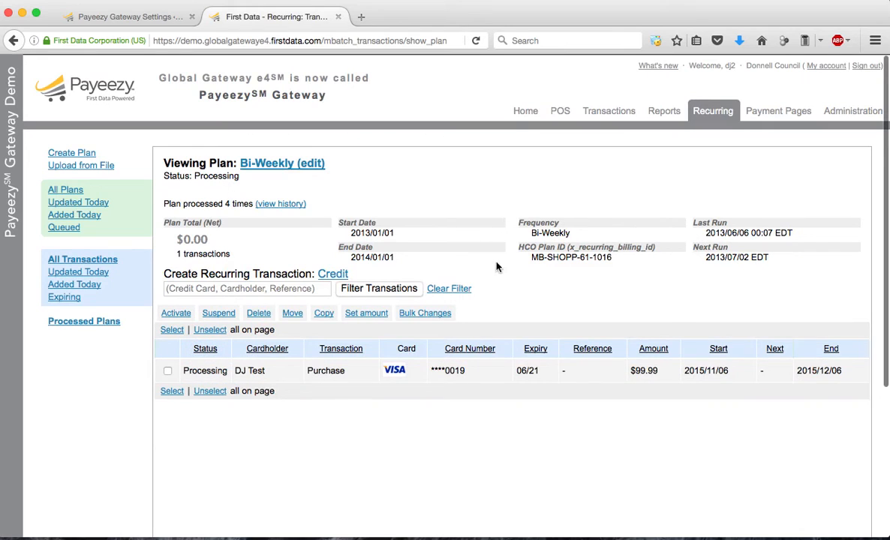
pyautogui.moveTo(612, 258); pyautogui.dragTo(531, 264)
pyautogui.press('super+c')
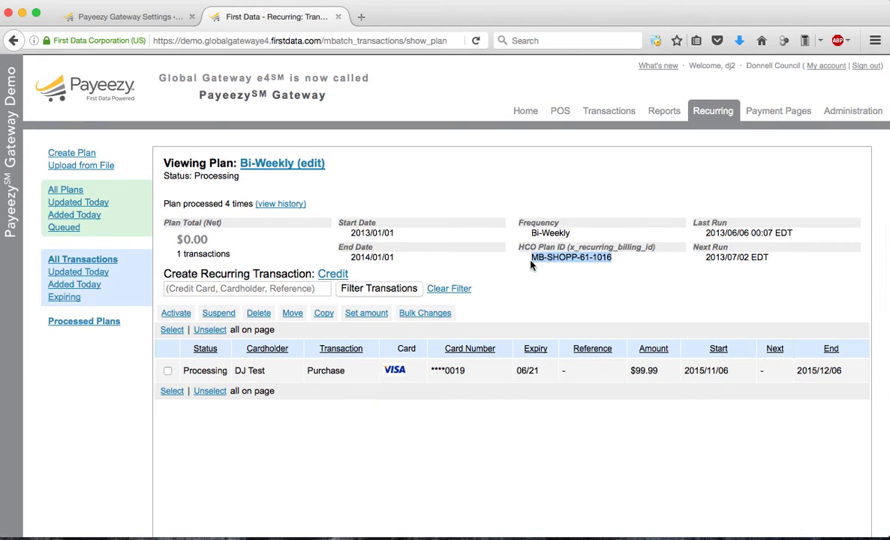
pyautogui.click(103, 15)
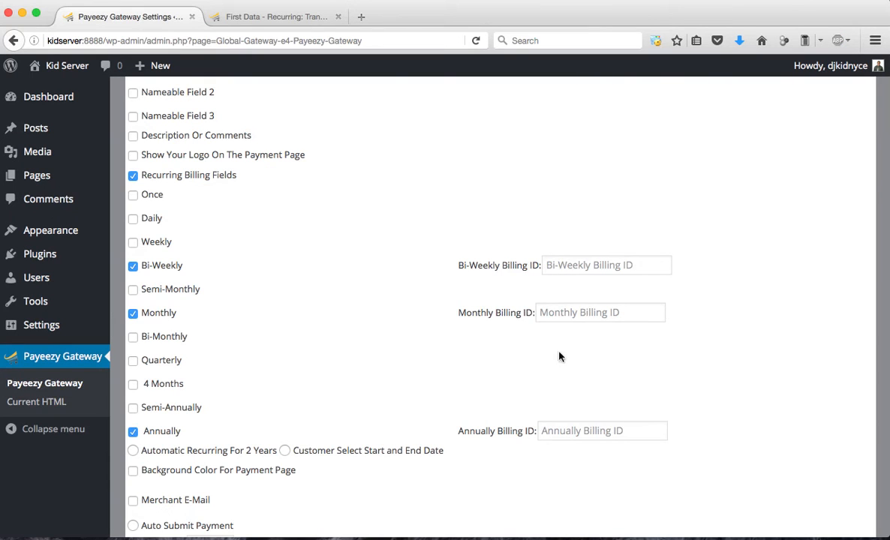
pyautogui.click(577, 268)
pyautogui.press('super+v')
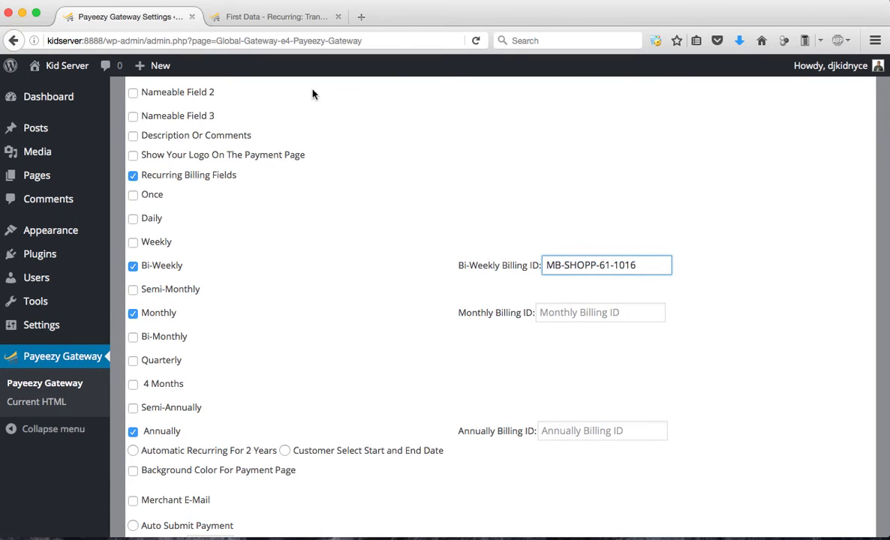
# Copy the HCO Plan ID of the gateway's Monthly recurring plan into the plugin's Monthly Billing ID field in WordPress
pyautogui.click(234, 18)
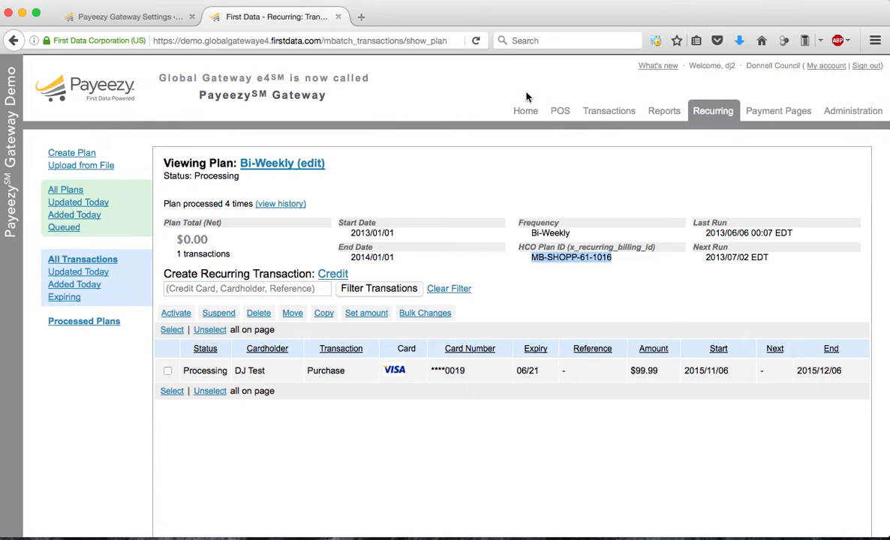
pyautogui.click(713, 114)
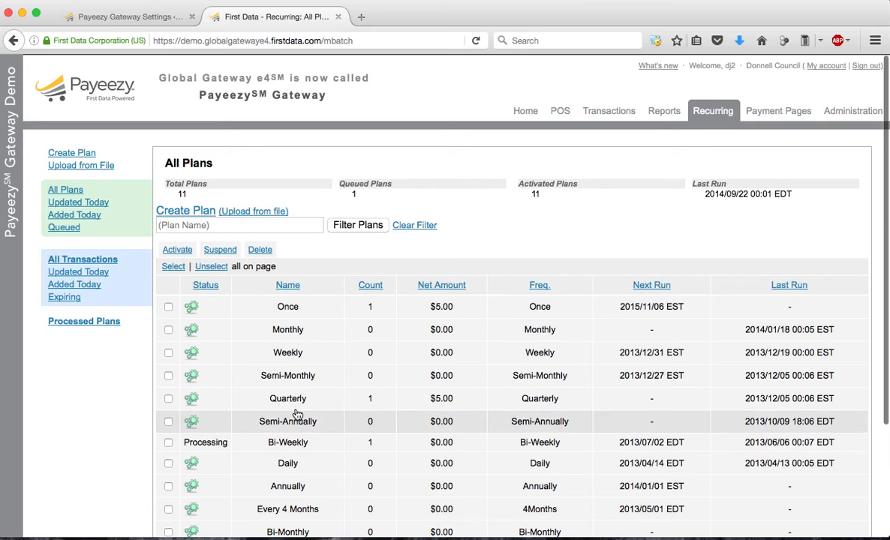
pyautogui.click(288, 335)
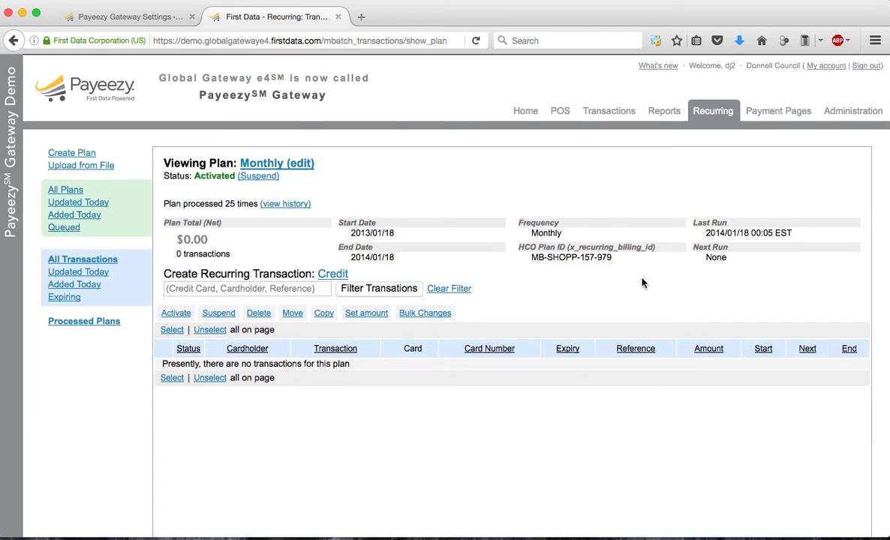
pyautogui.moveTo(613, 258); pyautogui.dragTo(529, 263)
pyautogui.press('super+c')
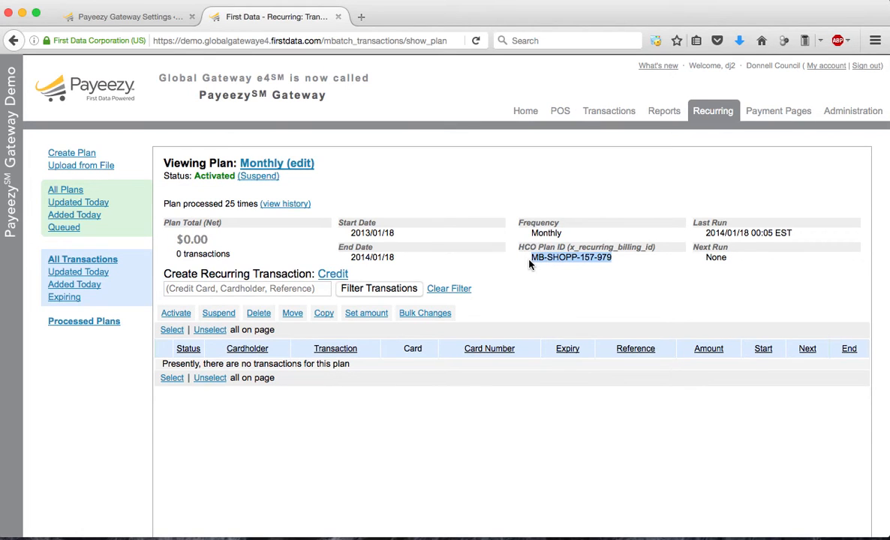
pyautogui.click(137, 17)
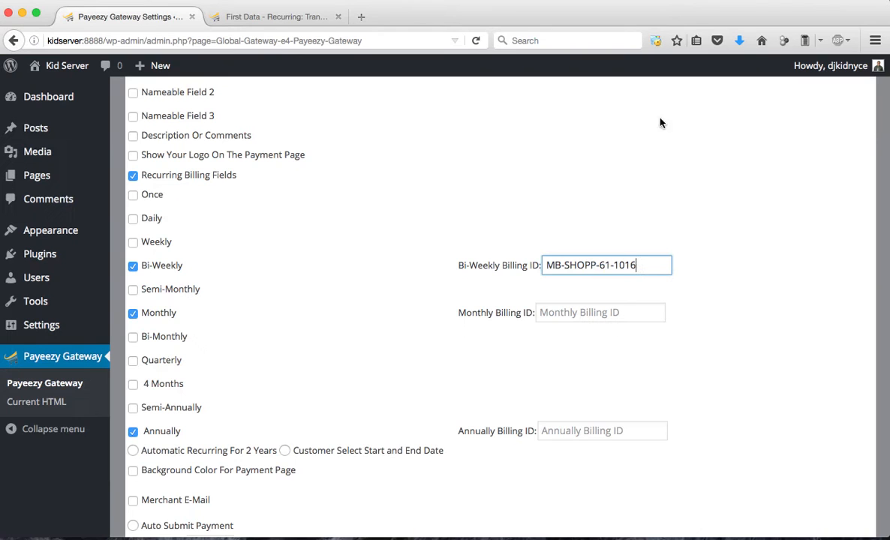
pyautogui.click(644, 308)
pyautogui.press('super+v')
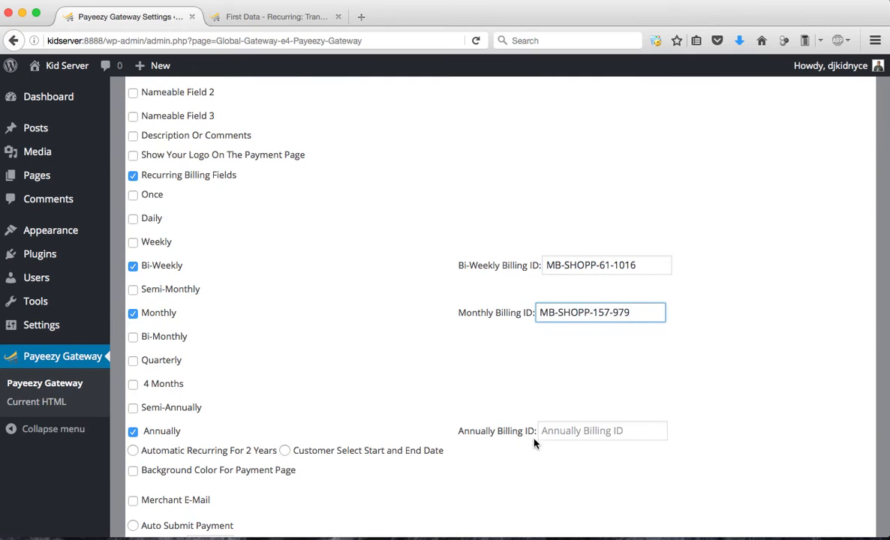
# Copy the HCO Plan ID of the gateway's Annually recurring plan into the plugin's Annually Billing ID field in WordPress
pyautogui.click(261, 15)
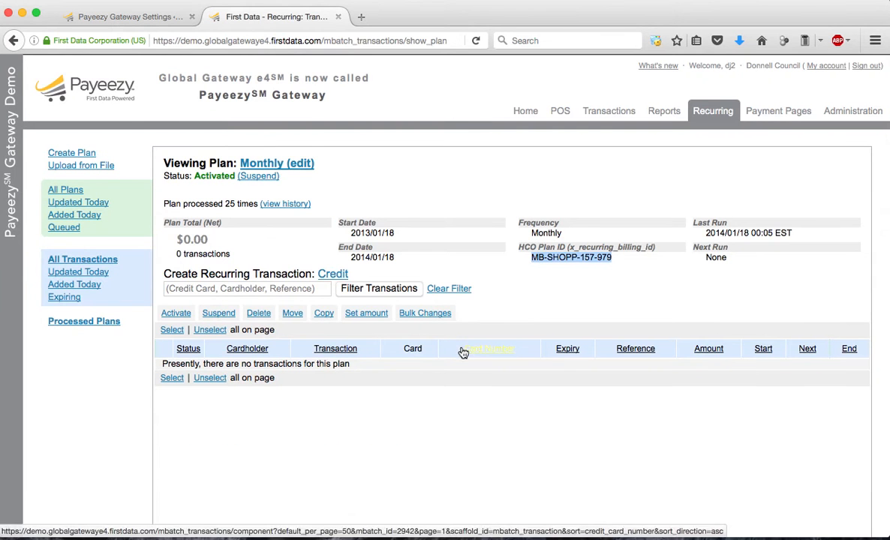
pyautogui.click(711, 113)
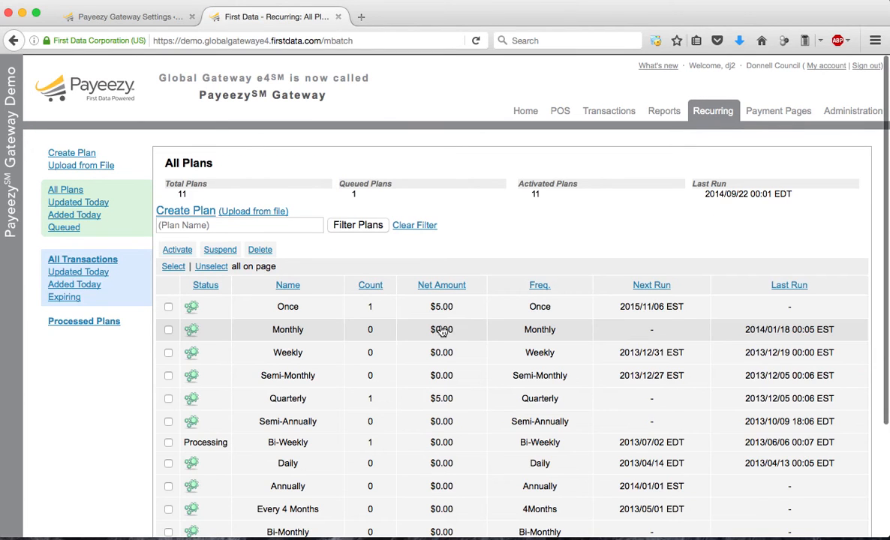
pyautogui.click(295, 494)
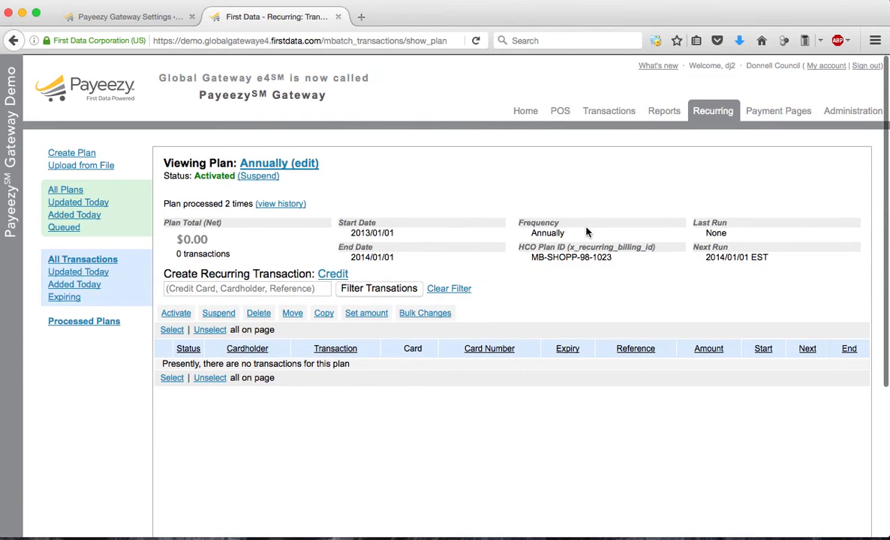
pyautogui.moveTo(614, 259); pyautogui.dragTo(531, 258)
pyautogui.press('super+c')
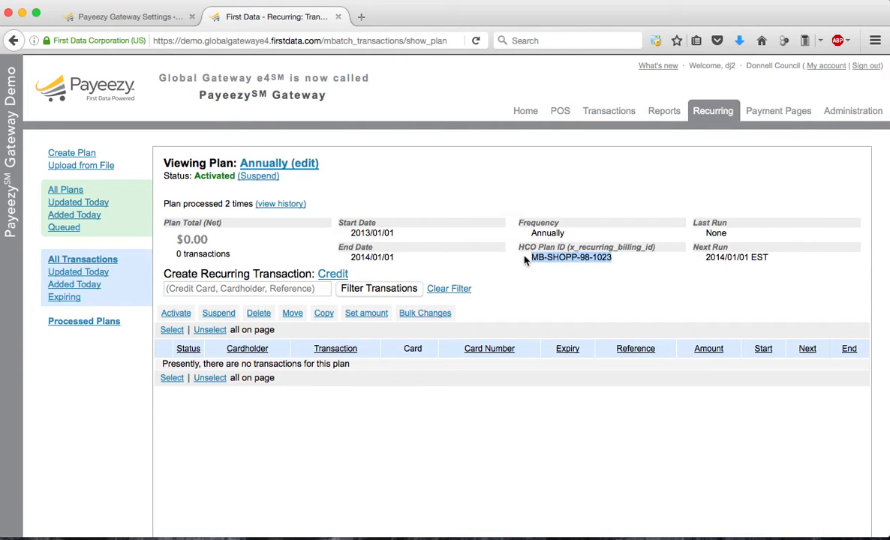
pyautogui.click(135, 18)
pyautogui.click(599, 430)
pyautogui.press('super+v')
# Set the recurring billing duration to Automatic Recurring For 2 Years
pyautogui.scroll(-3, 600, 438)
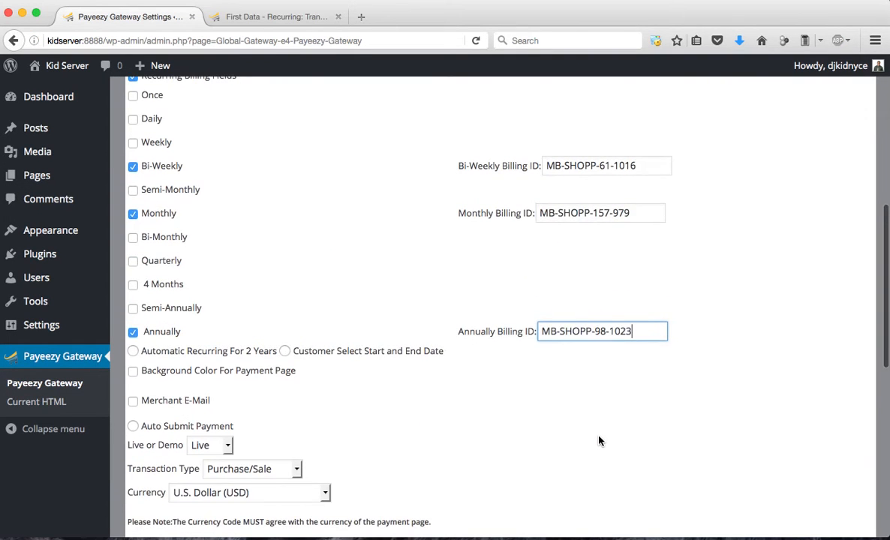
pyautogui.scroll(-1, 600, 442)
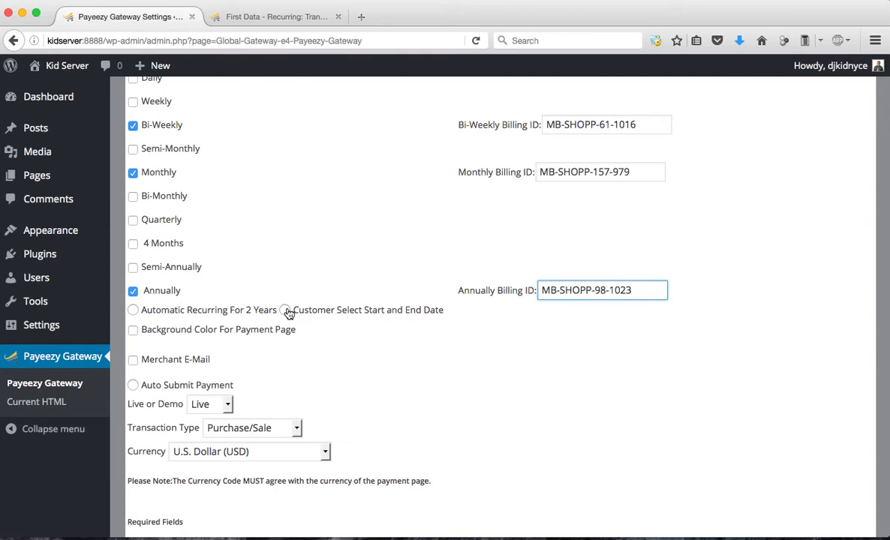
pyautogui.click(133, 310)
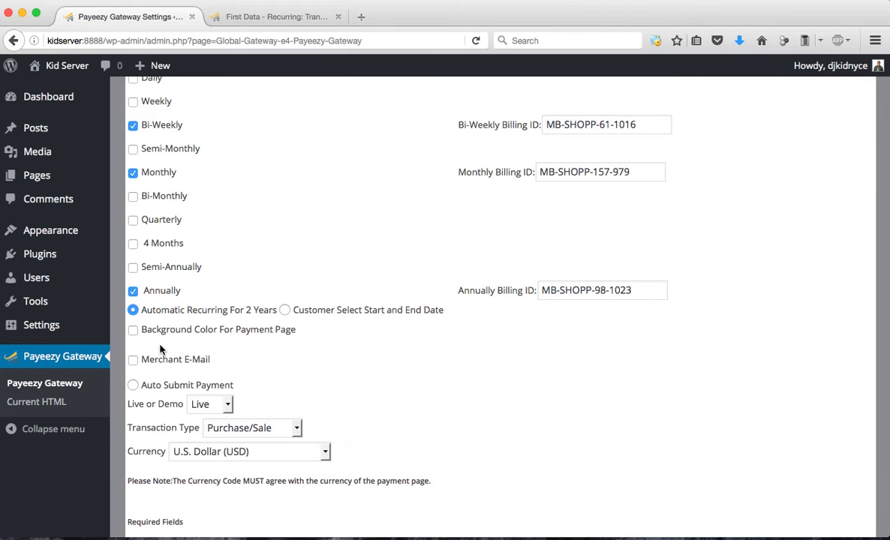
# Enable Background Color For Payment Page and pick the red background color #CF0606
pyautogui.scroll(-1, 160, 349)
pyautogui.click(132, 315)
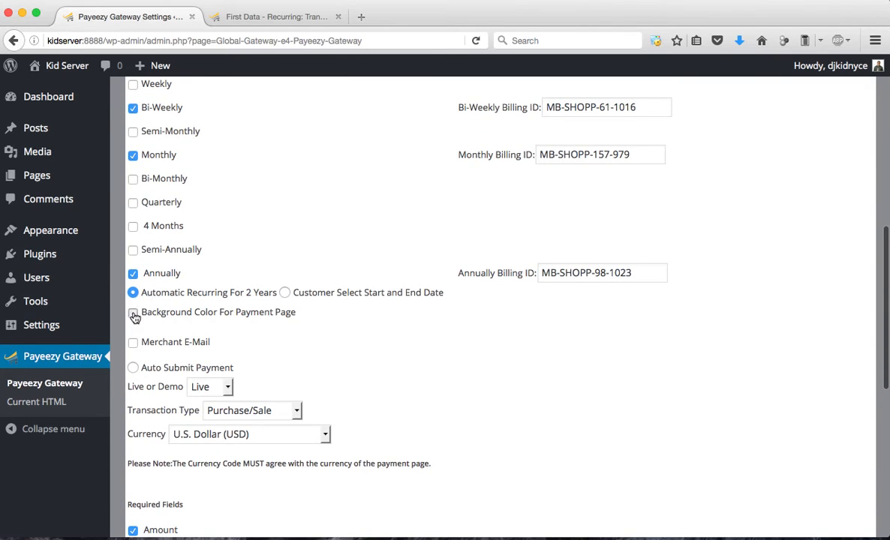
pyautogui.click(603, 312)
pyautogui.moveTo(618, 353); pyautogui.dragTo(578, 332)
pyautogui.moveTo(726, 339); pyautogui.dragTo(719, 348)
pyautogui.click(712, 308)
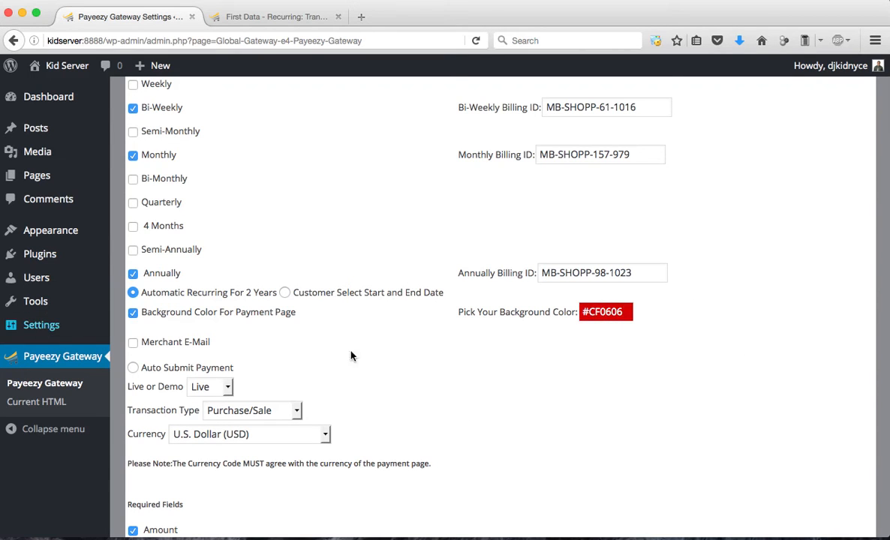
# Enable Merchant E-Mail and enter the merchant's support e-mail address for copies of the customer confirmation
pyautogui.scroll(-1, 368, 364)
pyautogui.click(133, 298)
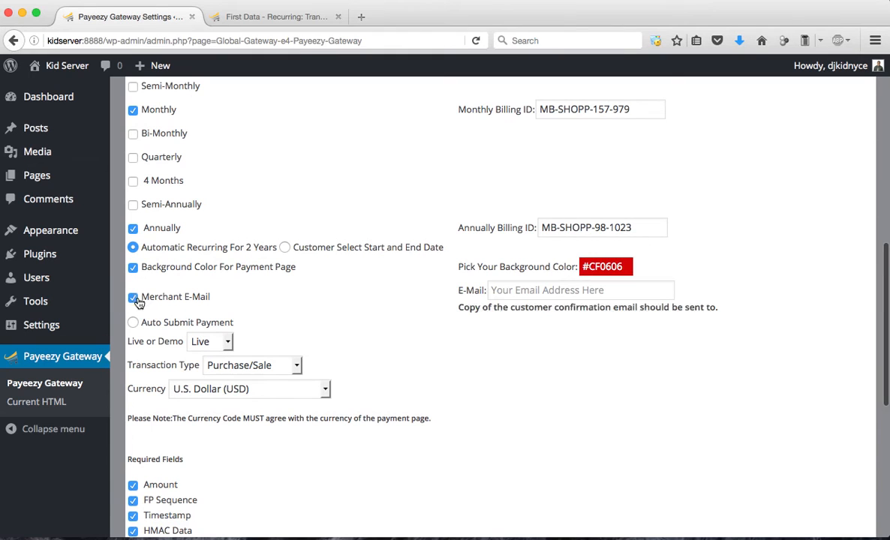
pyautogui.click(533, 292)
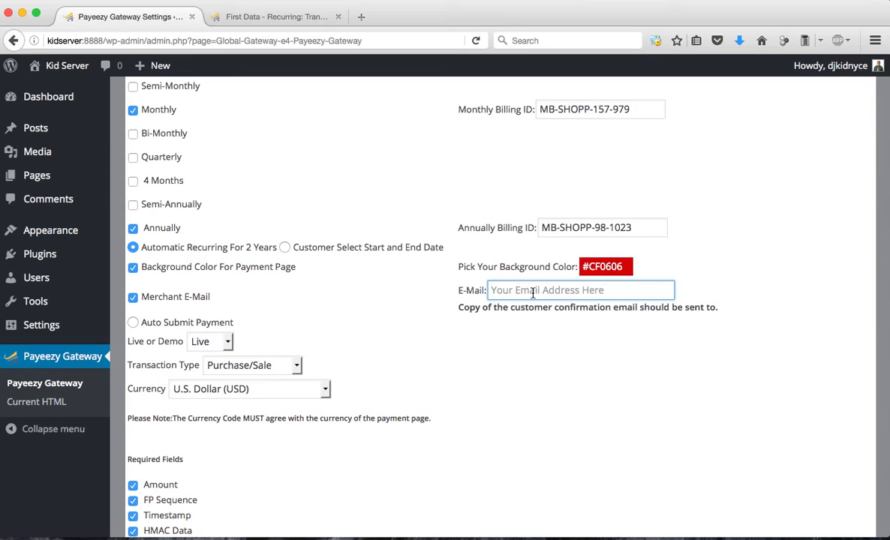
pyautogui.write('dj')
pyautogui.press('BackSpace')
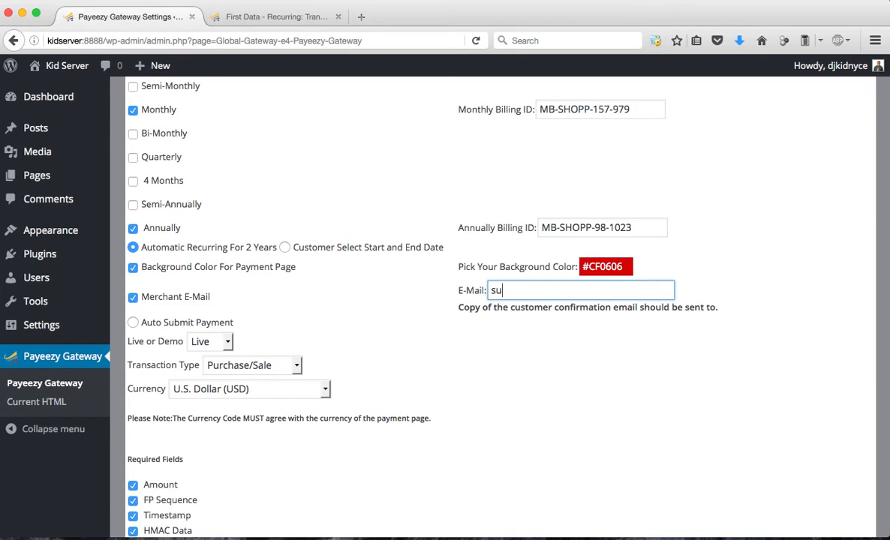
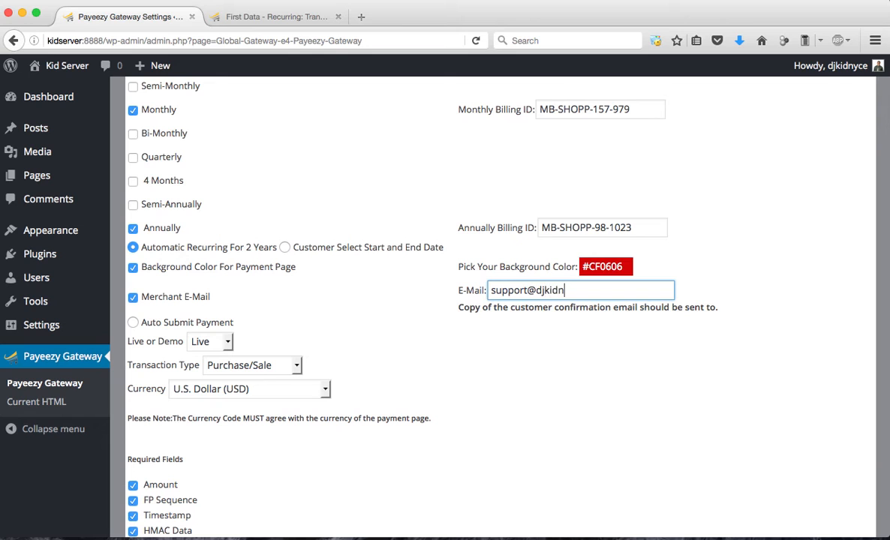
pyautogui.write(',')
pyautogui.press('BackSpace')
pyautogui.scroll(-3, 133, 338)
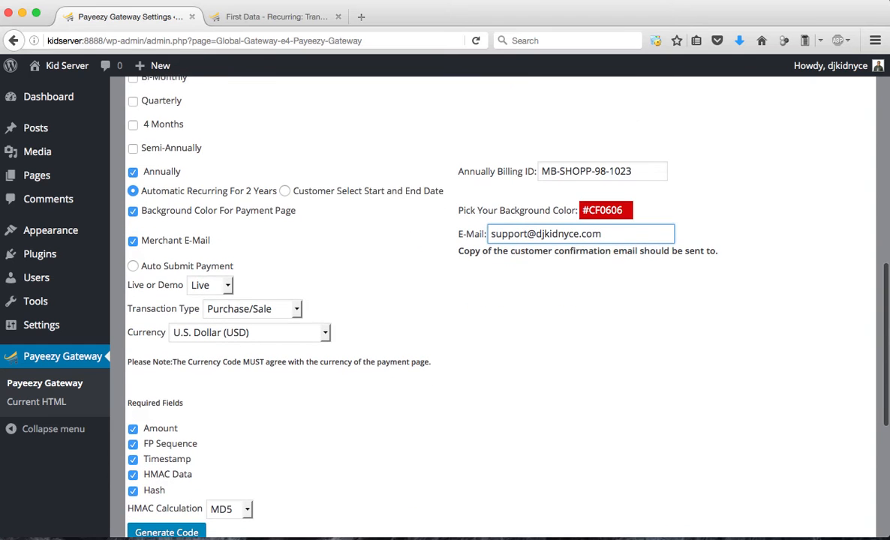
# Enable Auto Submit Payment and set the Live or Demo option to Demo in the plugin settings
pyautogui.click(133, 265)
pyautogui.scroll(-3, 136, 290)
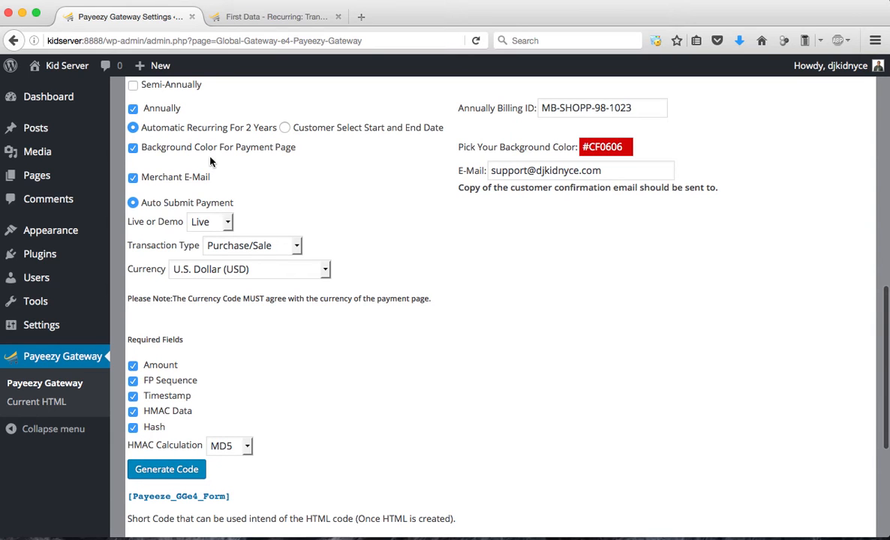
pyautogui.click(219, 221)
pyautogui.click(207, 253)
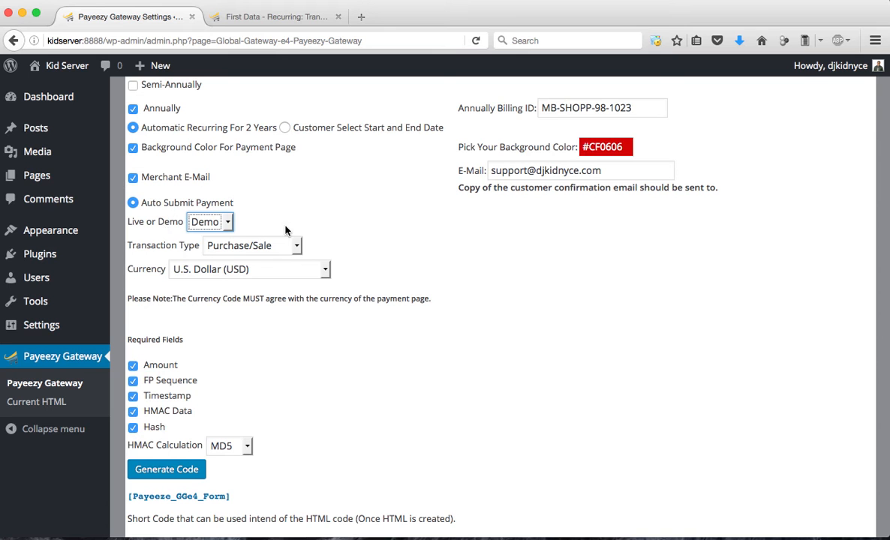
pyautogui.click(269, 18)
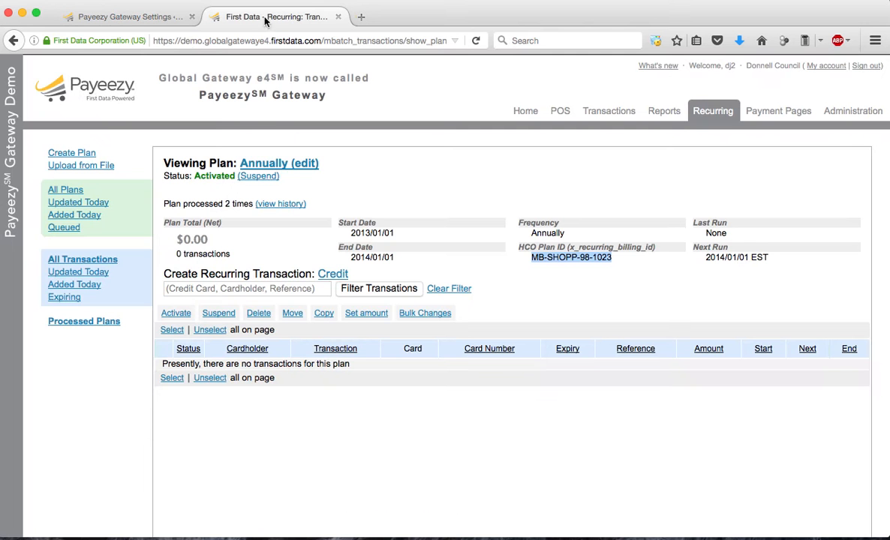
pyautogui.click(135, 26)
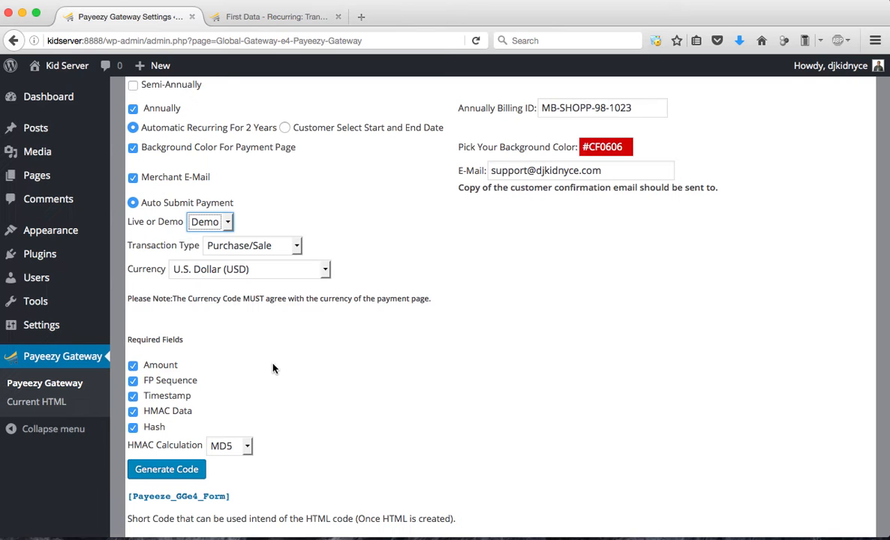
# Keep Purchase/Sale as the transaction type and generate the payment form's code
pyautogui.scroll(-1, 273, 368)
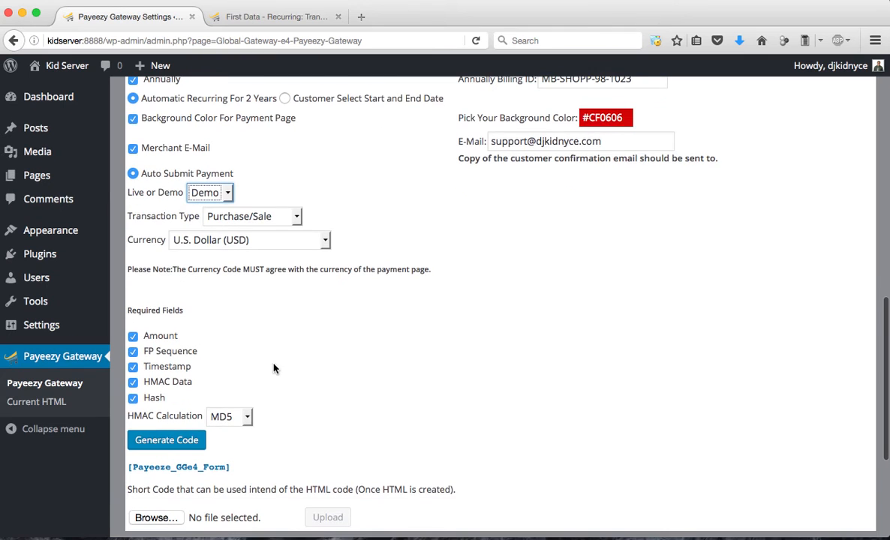
pyautogui.click(293, 216)
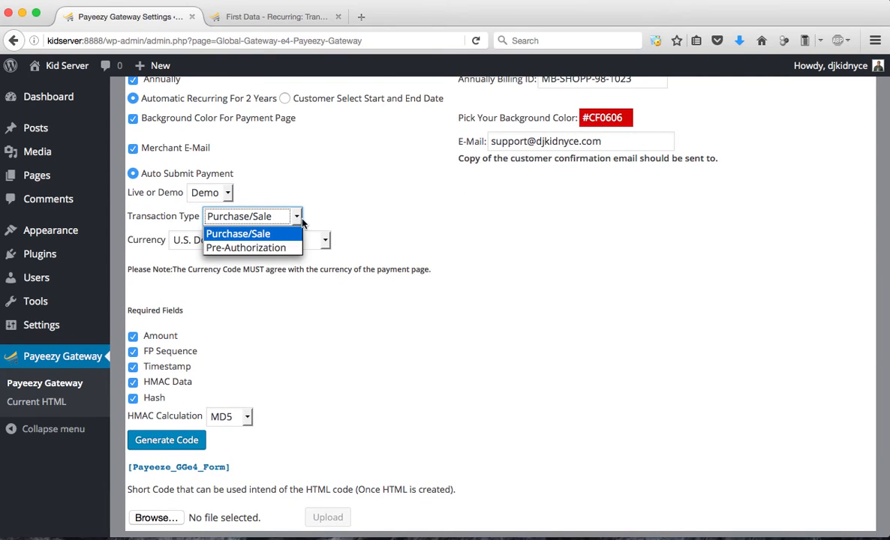
pyautogui.click(328, 207)
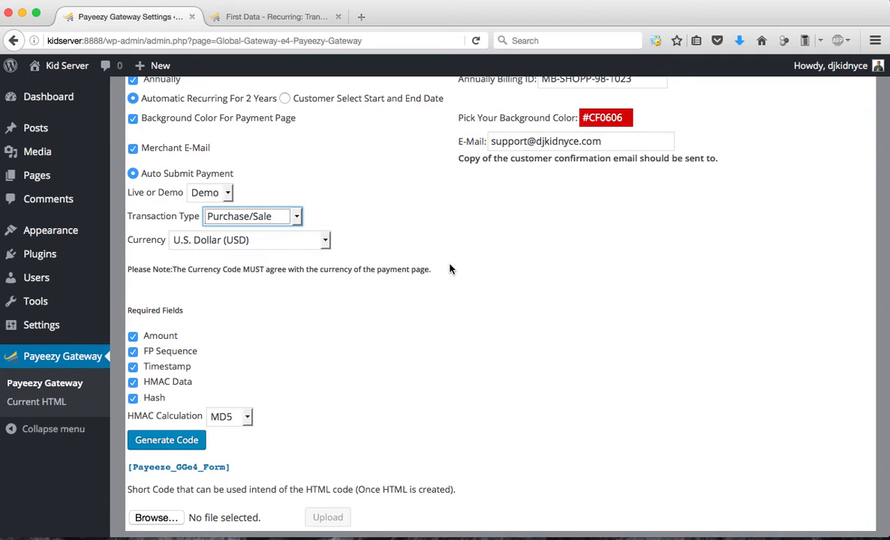
pyautogui.scroll(-2, 451, 268)
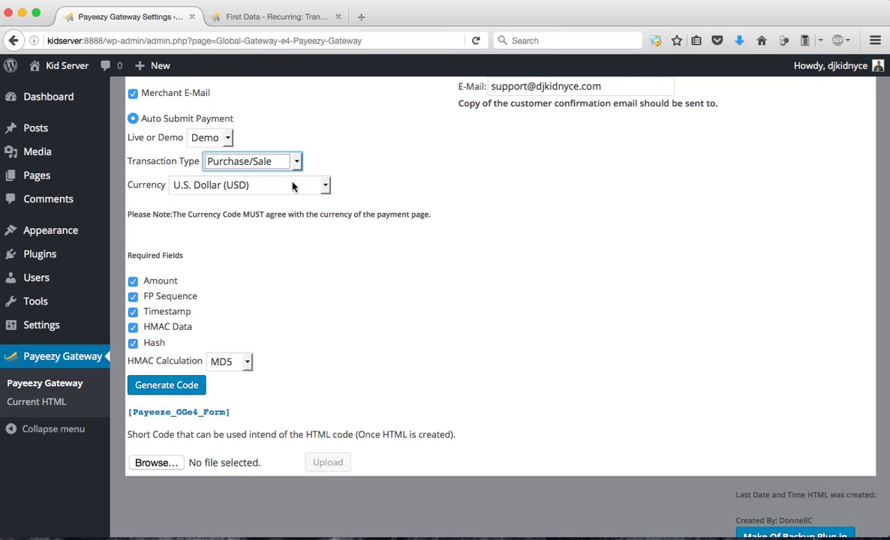
pyautogui.click(181, 385)
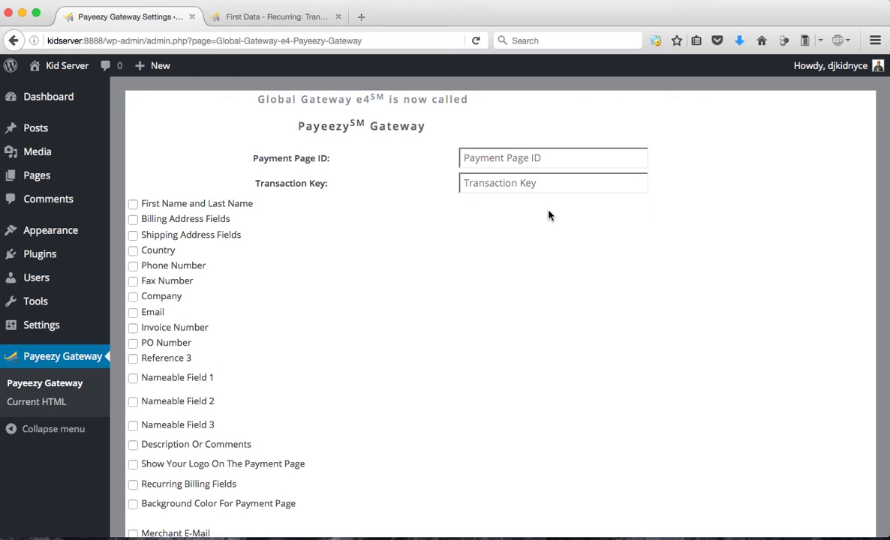
# Select the generated short code [Payeeze_GGe4_Form] beneath the plugin settings
pyautogui.scroll(-3, 549, 212)
pyautogui.scroll(-6, 549, 216)
pyautogui.scroll(-5, 549, 215)
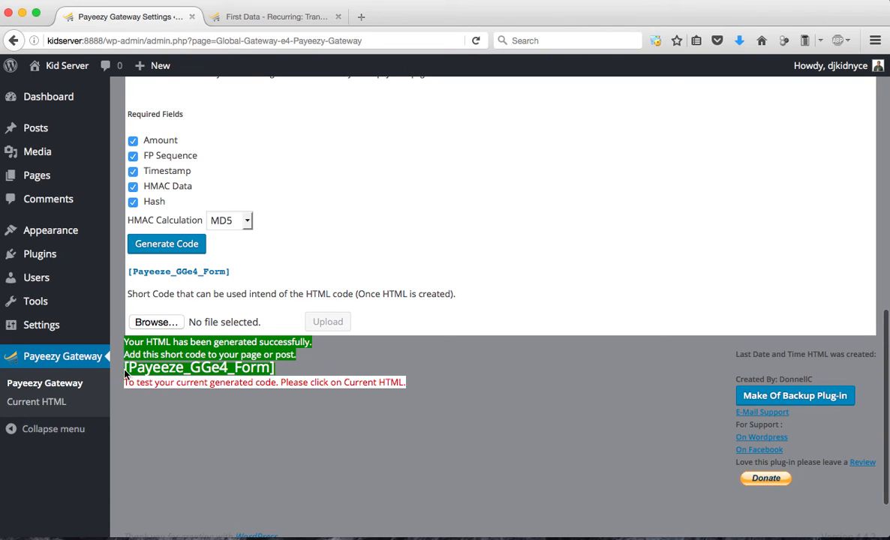
pyautogui.moveTo(124, 368); pyautogui.dragTo(277, 368)
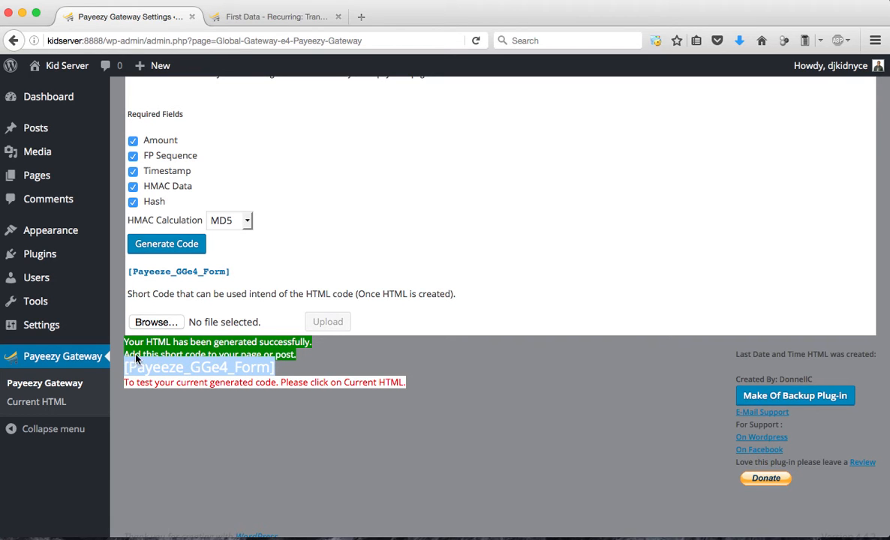
# Start a new WordPress page titled Test
pyautogui.moveTo(63, 159)
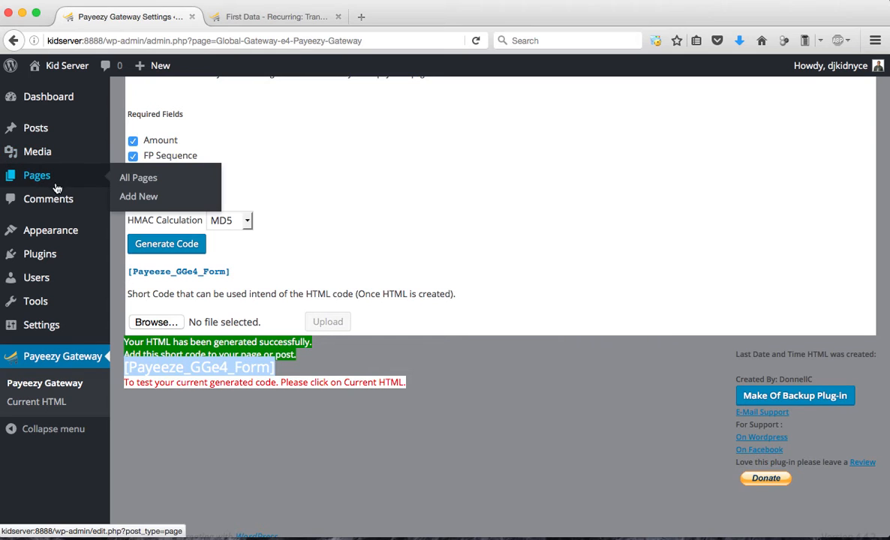
pyautogui.click(178, 195)
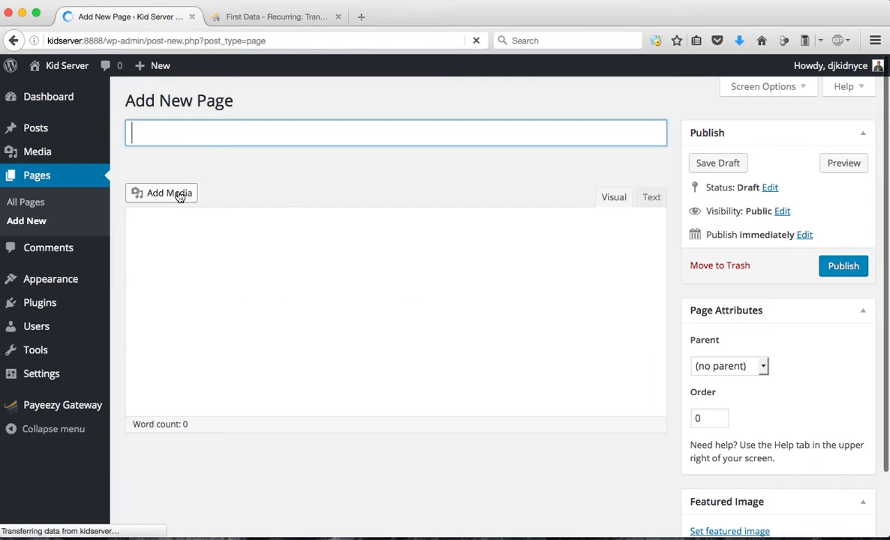
pyautogui.click(203, 133)
pyautogui.write('Test')
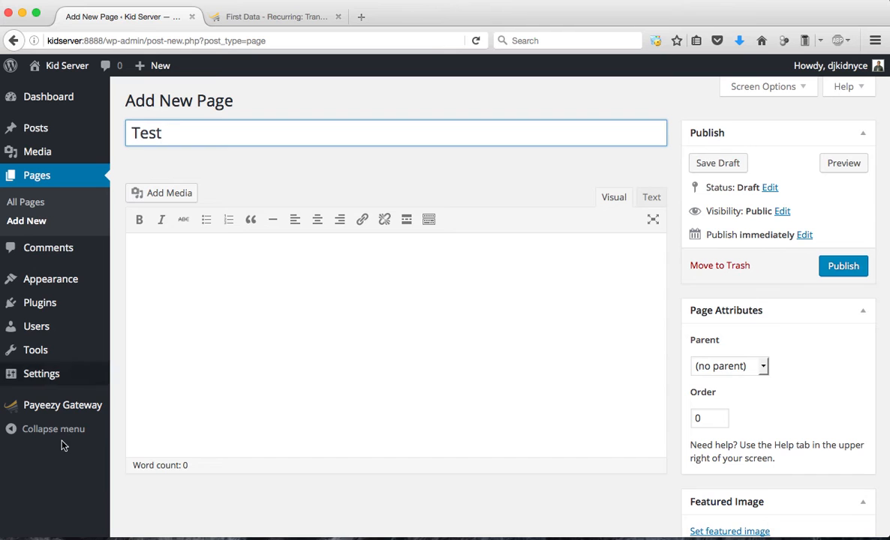
# Open the Payeezy Gateway plugin's Current HTML page, leaving the new page unsaved
pyautogui.moveTo(60, 412)
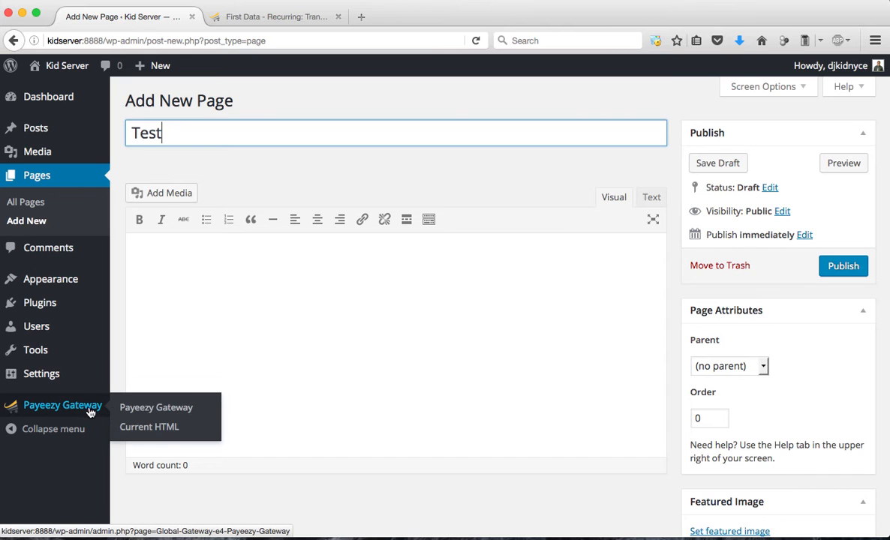
pyautogui.click(148, 428)
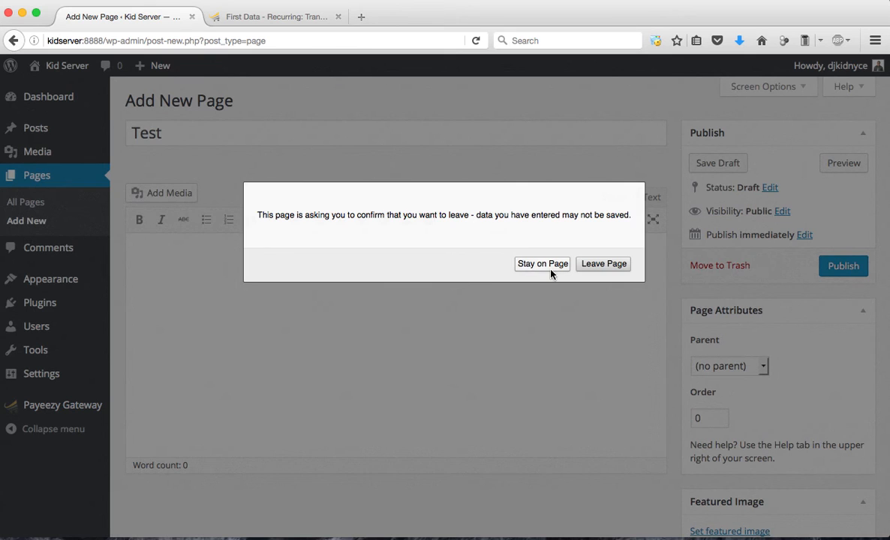
pyautogui.click(603, 264)
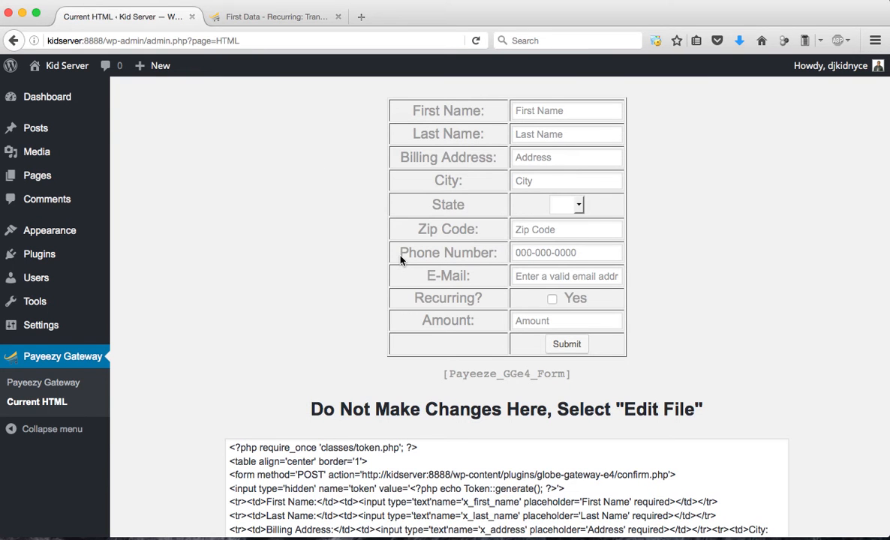
# Fill in the customer's first name and last name on the generated payment form using the saved entries
pyautogui.click(547, 113)
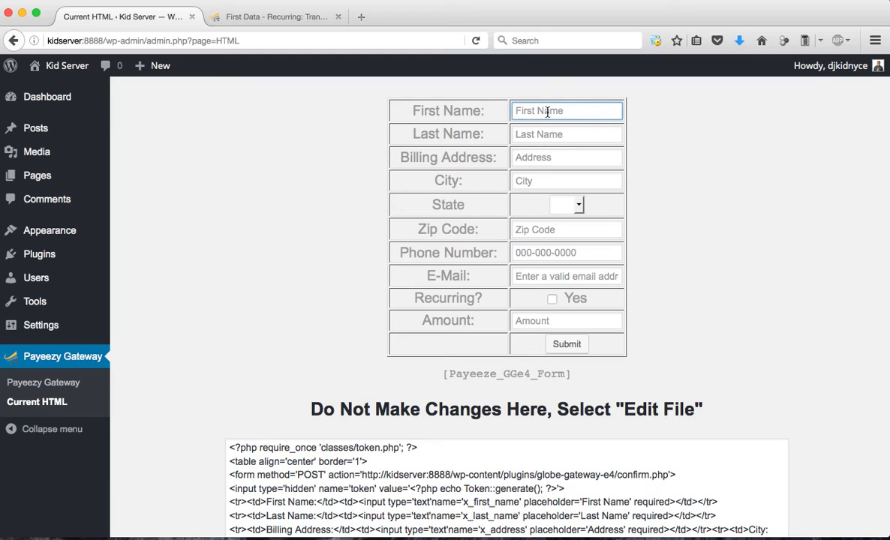
pyautogui.press('Down')
pyautogui.press('Return')
pyautogui.press('Tab')
pyautogui.press('Down')
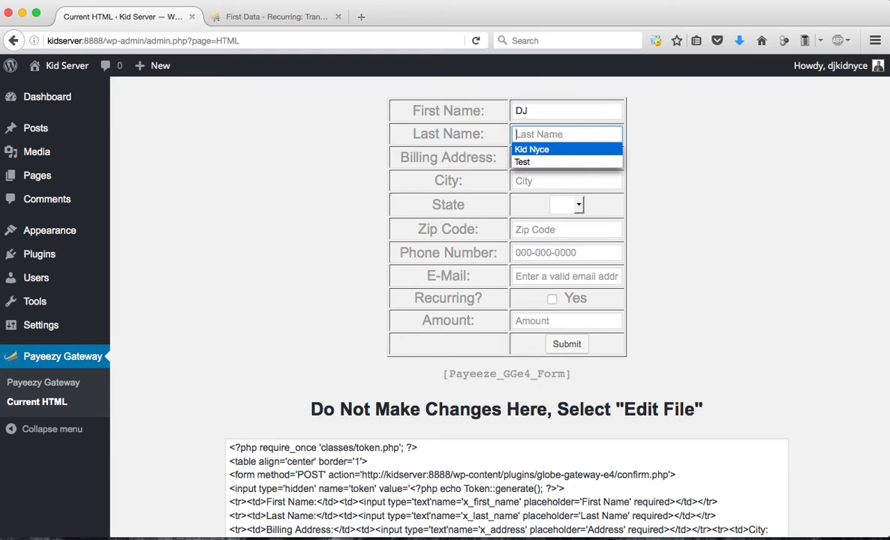
pyautogui.press('Return')
pyautogui.press('Tab')
# Fill in the customer's billing address, city, state and zip code on the payment form
pyautogui.press('Down')
pyautogui.press('Return')
pyautogui.press('Tab')
pyautogui.press('Down')
pyautogui.press('Return')
pyautogui.press('Tab')
pyautogui.press('n')
pyautogui.press('y')
pyautogui.press('Tab')
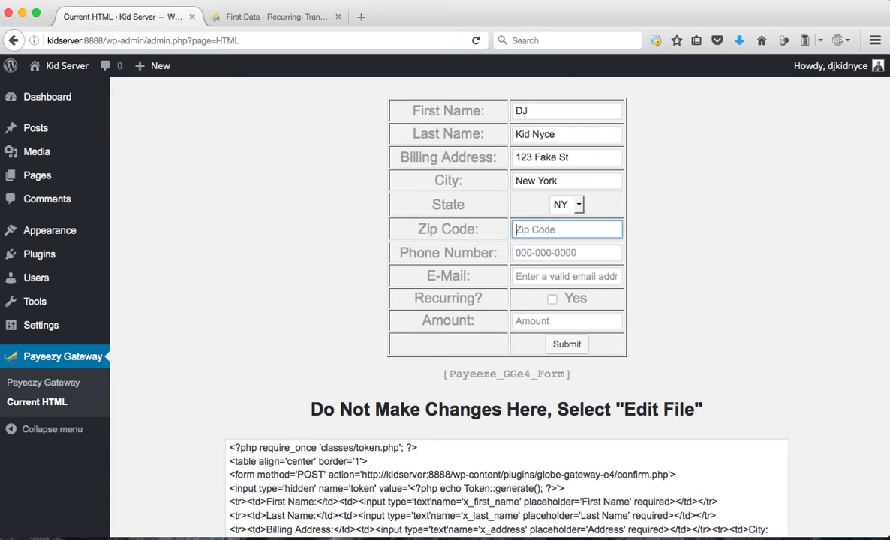
pyautogui.press('Down')
pyautogui.press('Down')
pyautogui.press('Return')
pyautogui.press('Tab')
# Enter a ten-digit placeholder phone number and the saved support e-mail address on the payment form
pyautogui.press('Down')
pyautogui.press('Down')
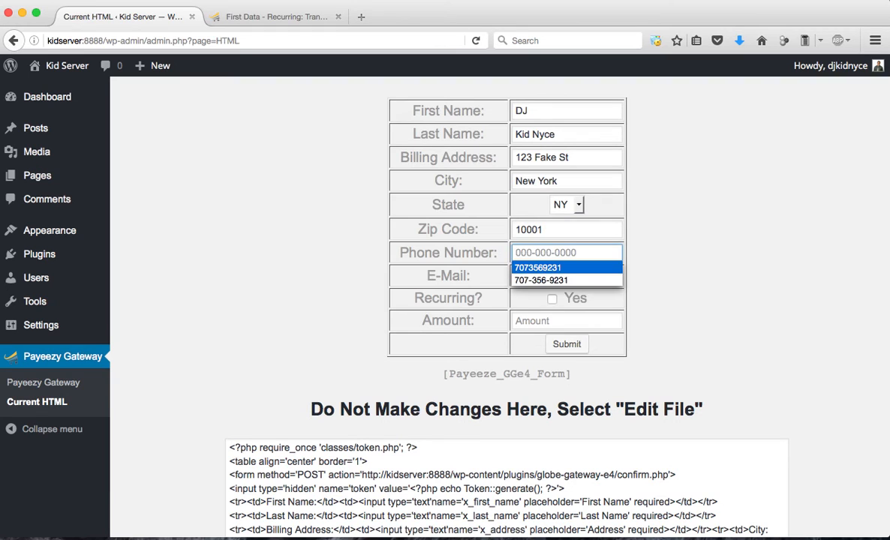
pyautogui.press('Escape')
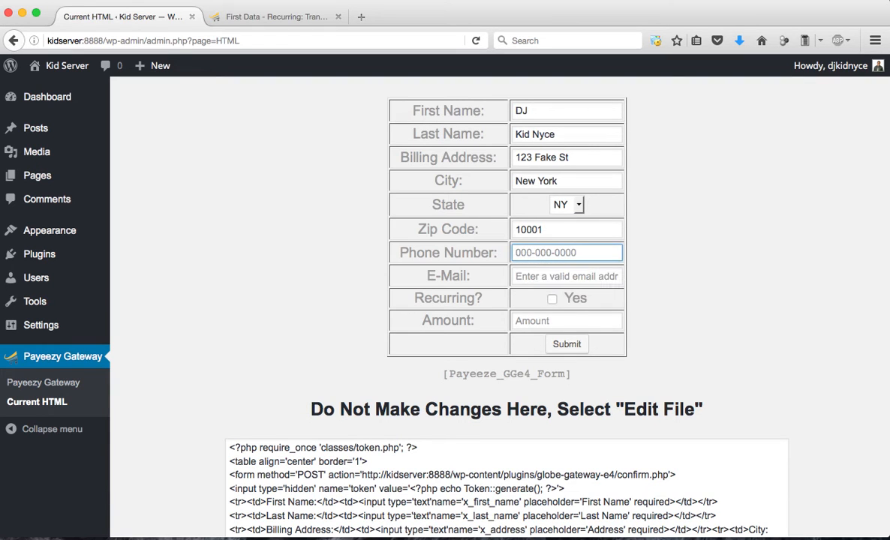
pyautogui.write('0000000000')
pyautogui.click(553, 279)
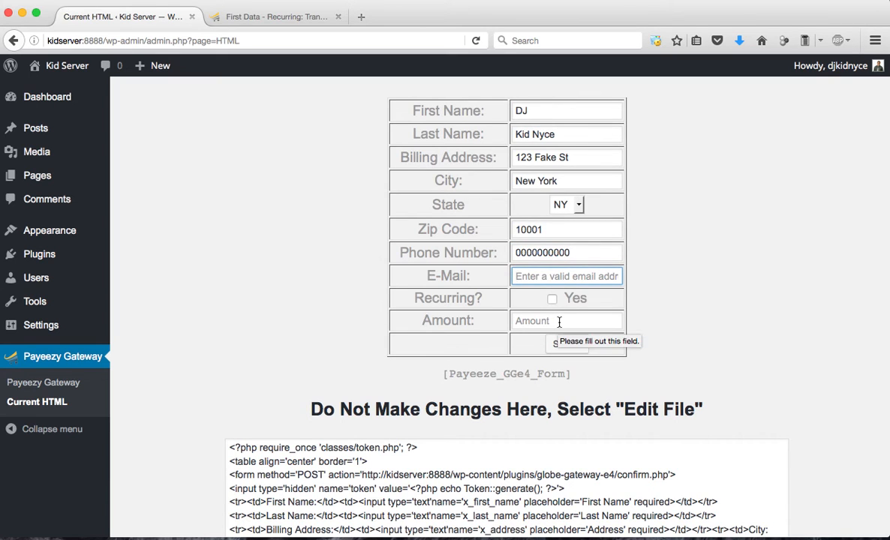
pyautogui.write('su')
pyautogui.press('Down')
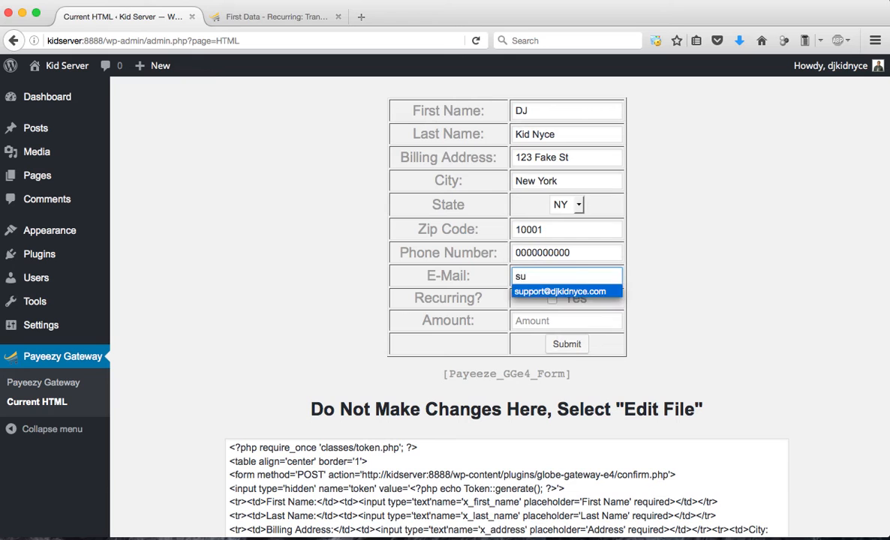
pyautogui.press('Tab')
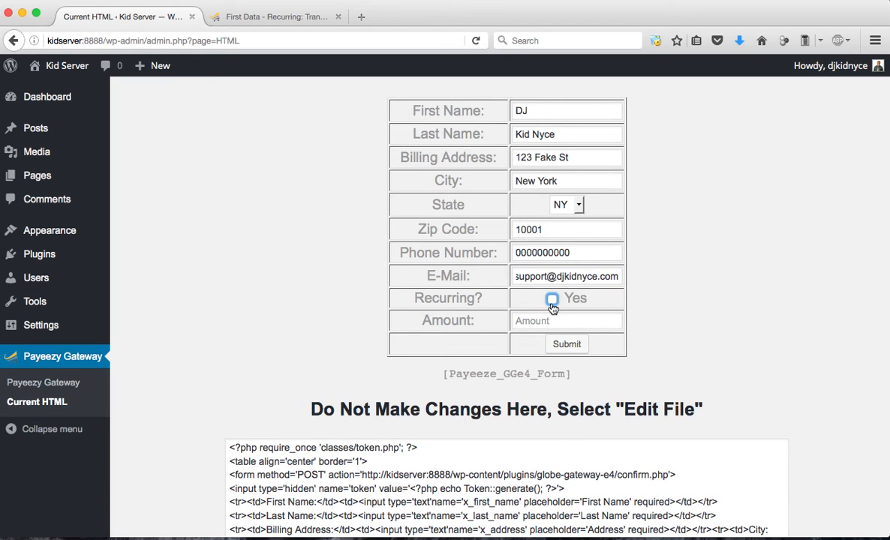
# Make the payment recurring with a Monthly frequency and a recurring amount of 50.00
pyautogui.scroll(-3, 553, 308)
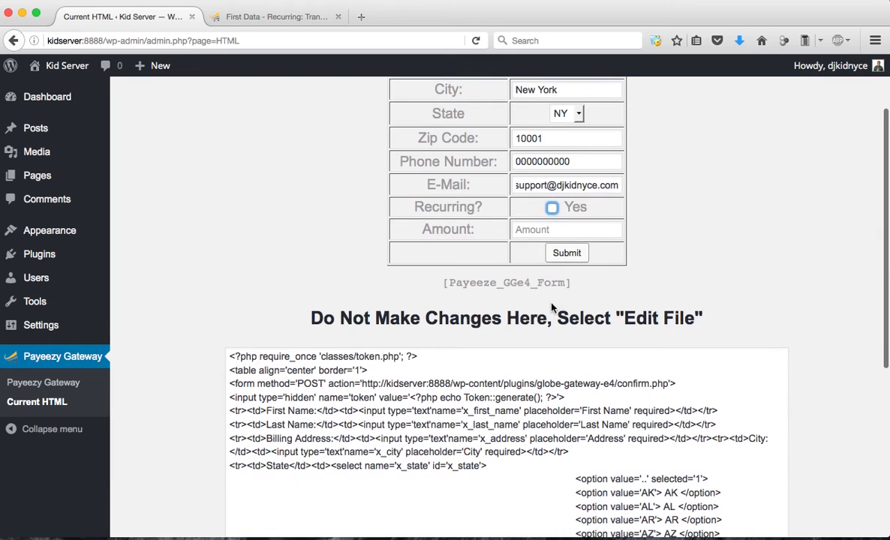
pyautogui.click(553, 210)
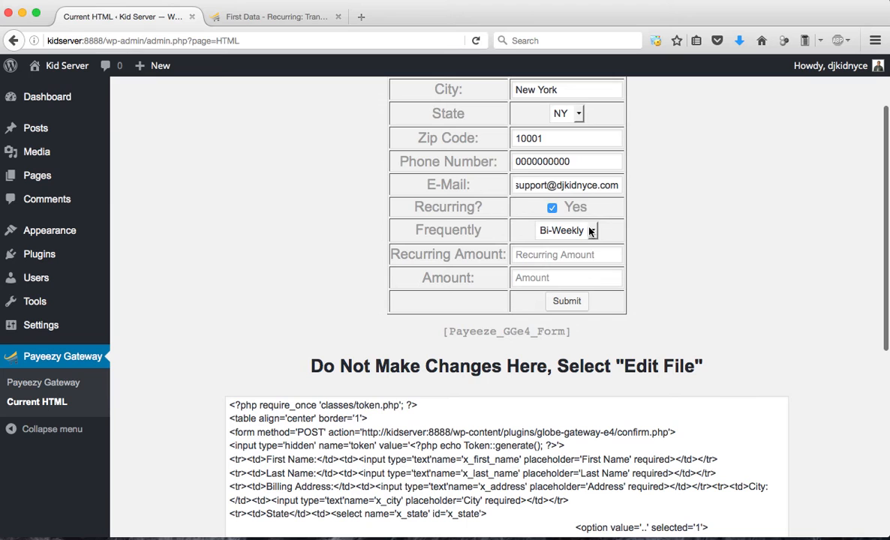
pyautogui.click(590, 230)
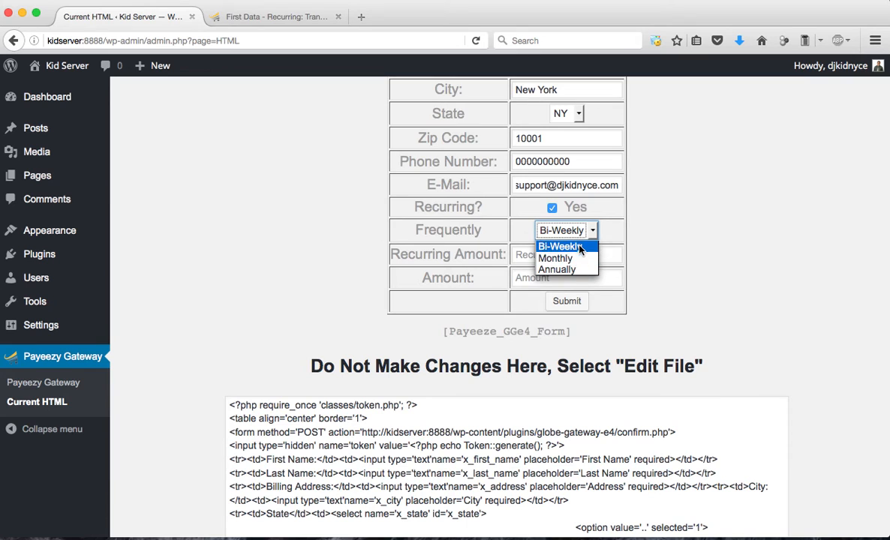
pyautogui.click(567, 259)
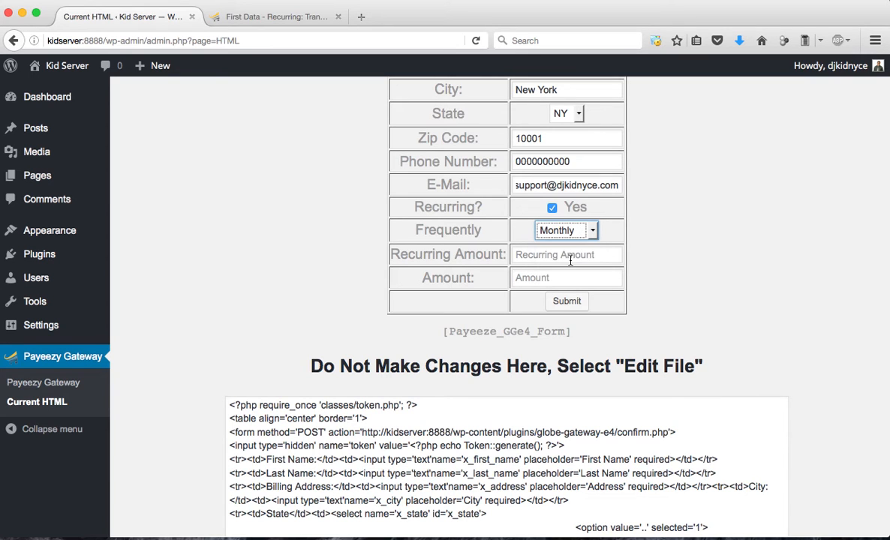
pyautogui.click(570, 257)
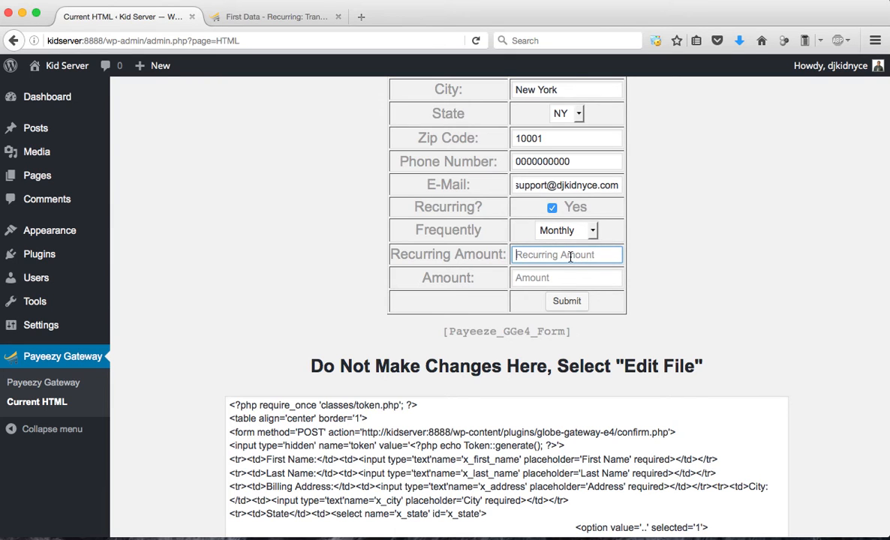
pyautogui.write('50.00')
pyautogui.press('Tab')
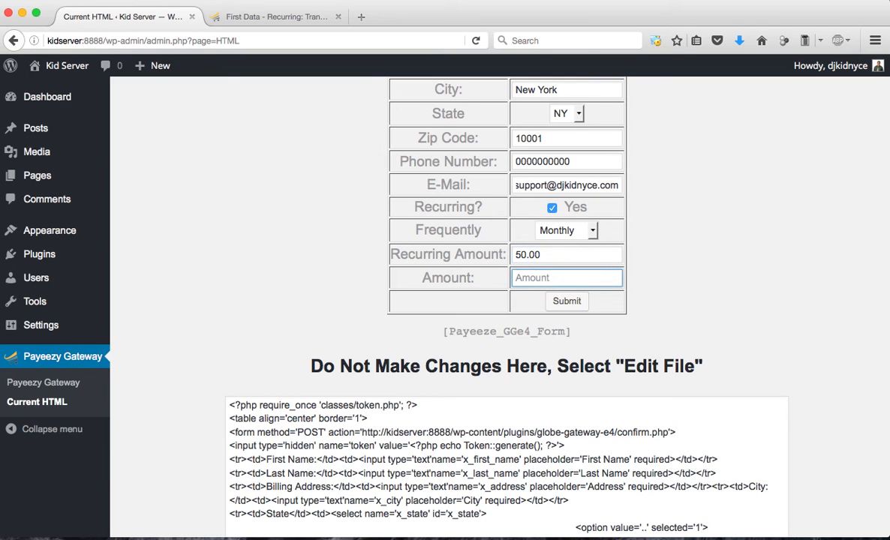
# Set the payment amount to 100.00 and submit the form to the gateway's payment page
pyautogui.write('1')
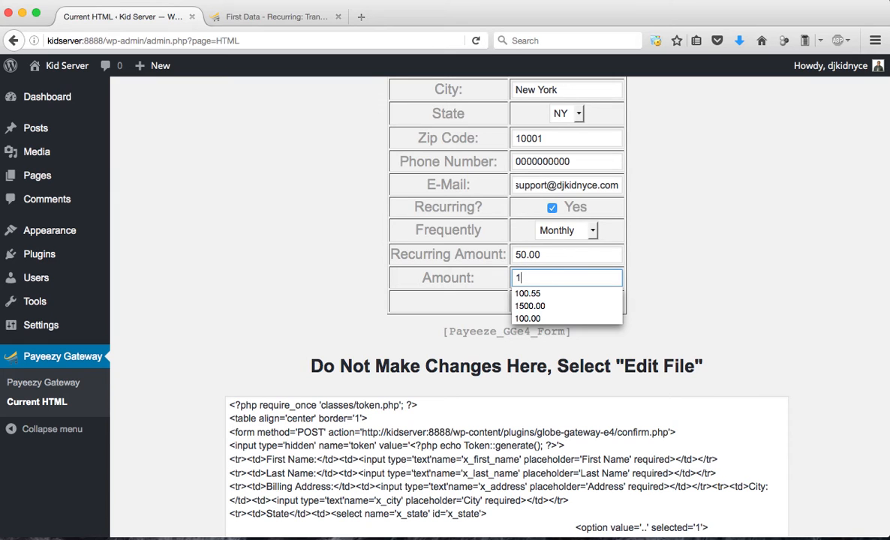
pyautogui.press('BackSpace')
pyautogui.write('100')
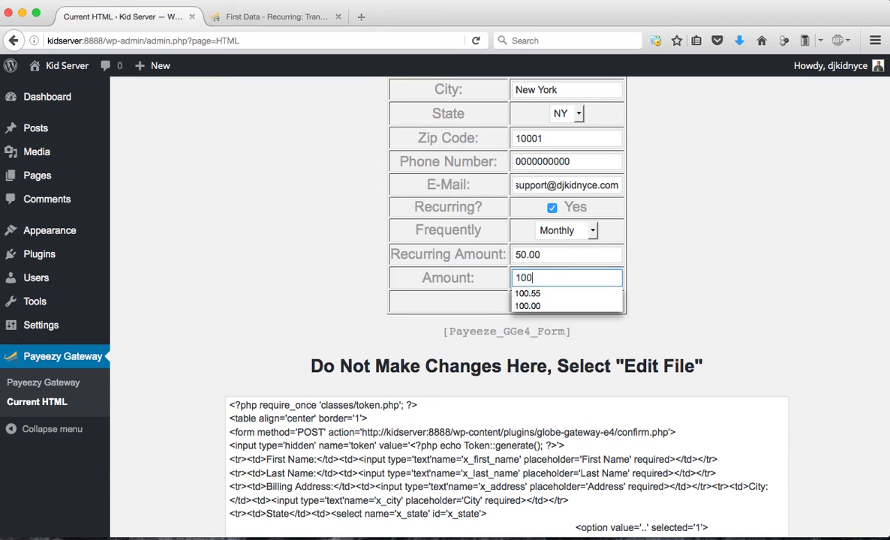
pyautogui.write('.00')
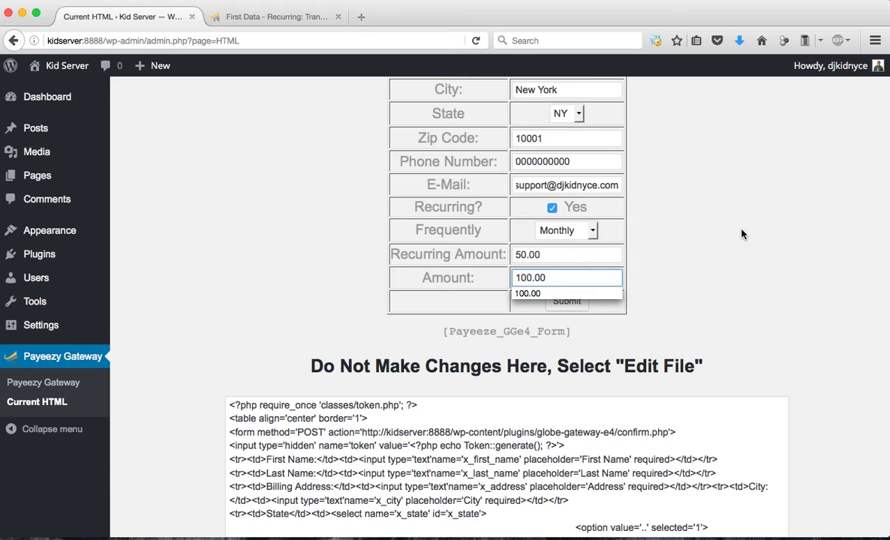
pyautogui.click(634, 311)
pyautogui.click(578, 304)
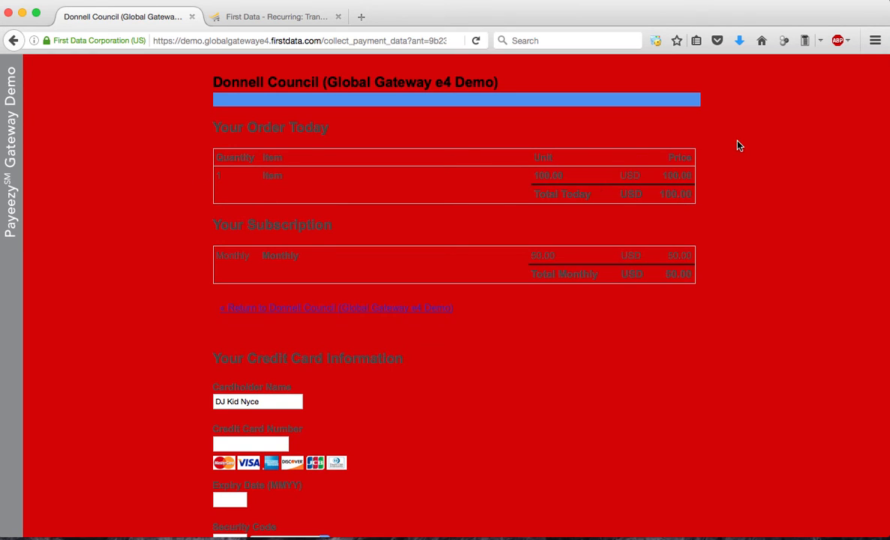
# Enter the test credit card number, expiry date and security code in the gateway page's card information section
pyautogui.scroll(-1, 322, 322)
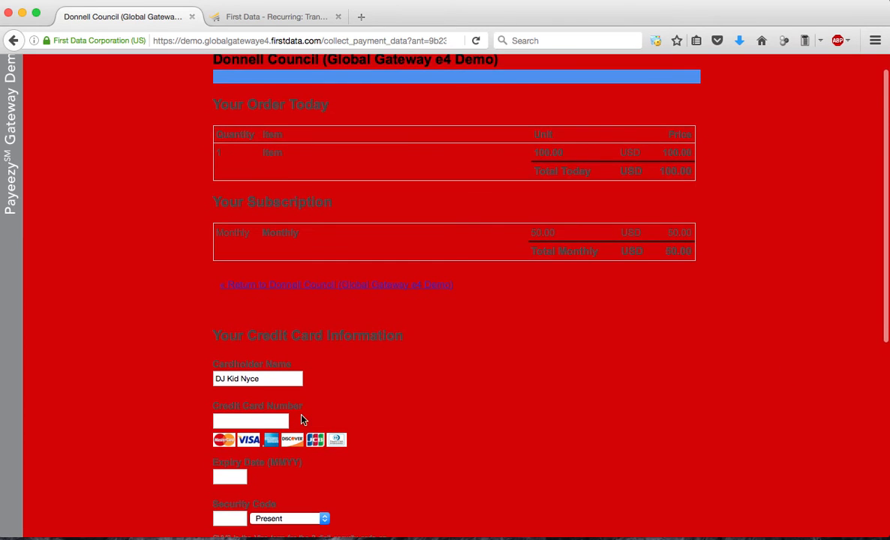
pyautogui.scroll(-2, 272, 417)
pyautogui.click(262, 370)
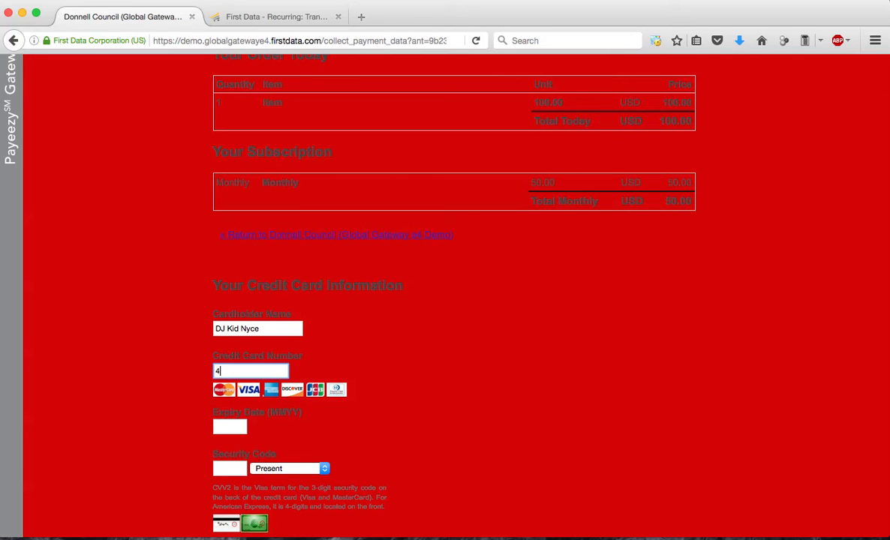
pyautogui.write('4111111111111111')
pyautogui.click(236, 425)
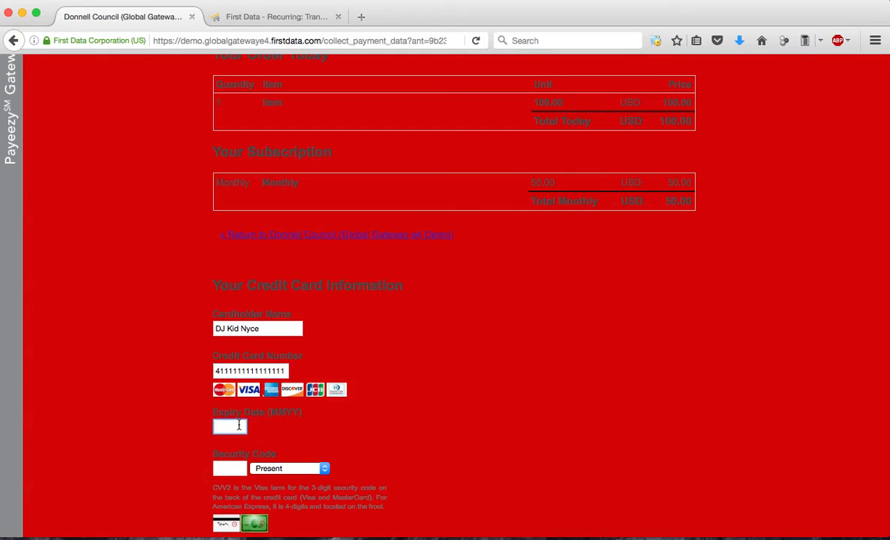
pyautogui.write('0919')
pyautogui.scroll(-2, 235, 442)
pyautogui.click(231, 419)
pyautogui.write('123')
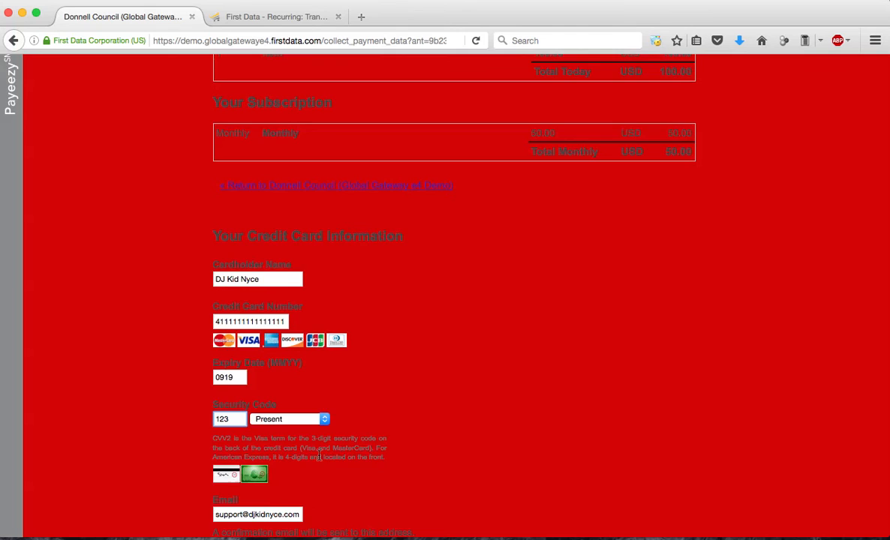
# Submit the credit card payment and agree to send the information to the receipt page
pyautogui.scroll(-5, 318, 457)
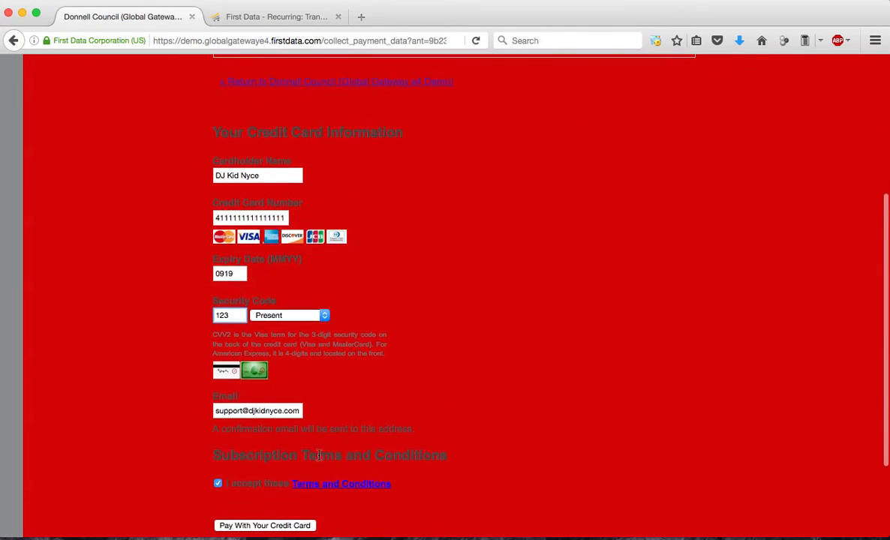
pyautogui.click(248, 461)
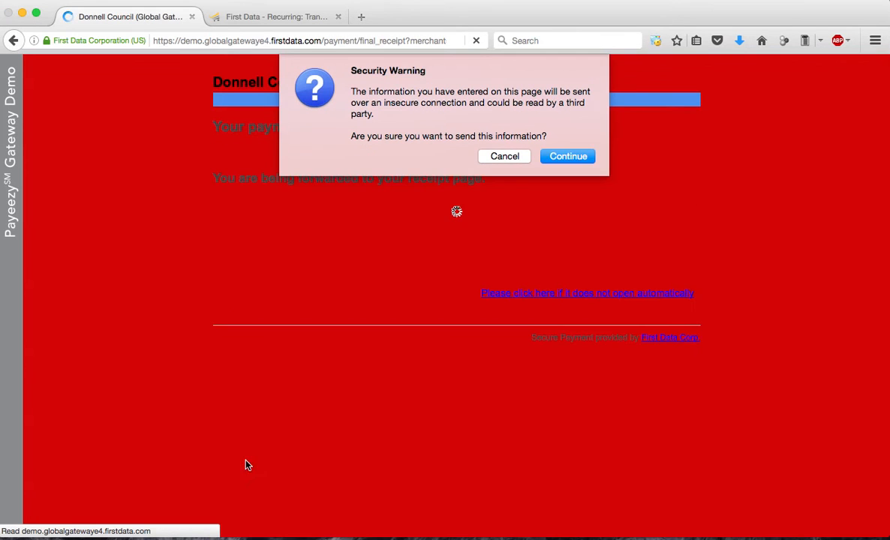
pyautogui.click(570, 156)
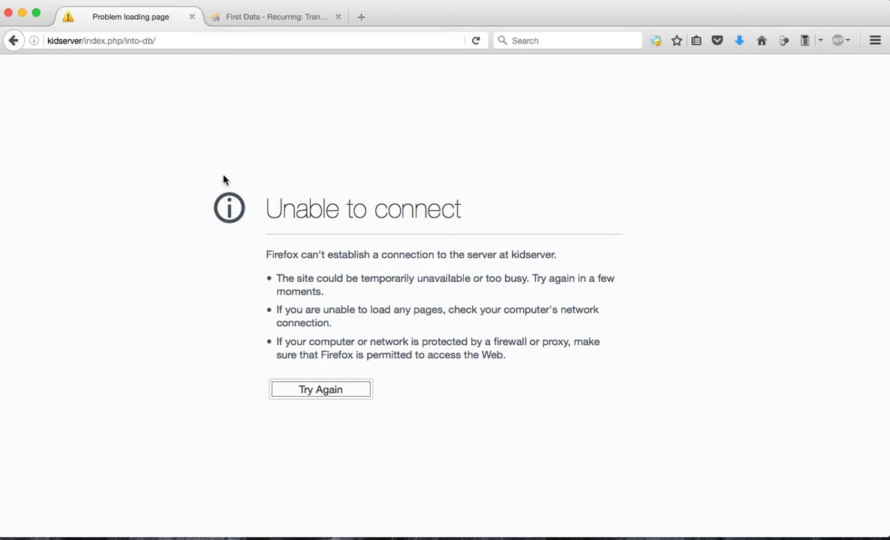
# Go back from the receipt page without resending the payment data and reload the plugin's Current HTML page
pyautogui.press('super+Left')
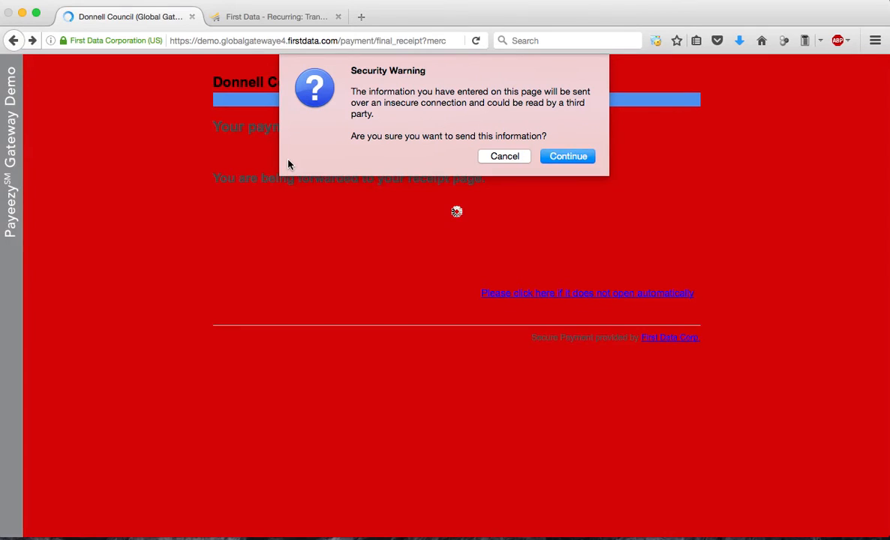
pyautogui.click(507, 158)
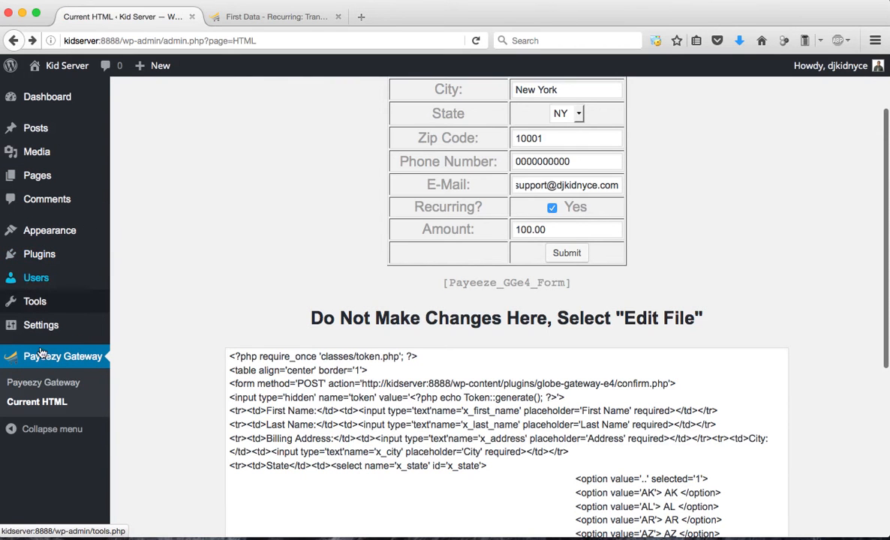
pyautogui.click(47, 403)
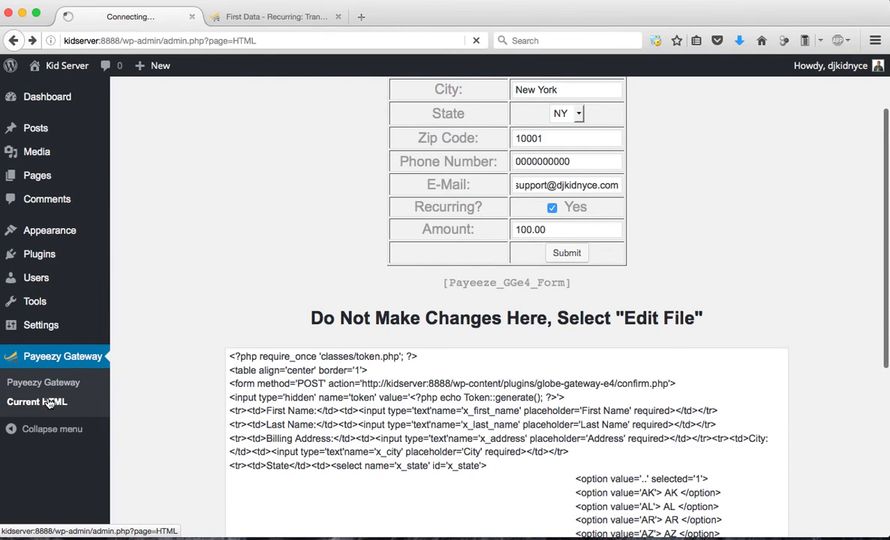
# Switch to the Payeezy Gateway account, void today's 100.00 USD purchase from the transactions list and close its receipt
pyautogui.click(241, 18)
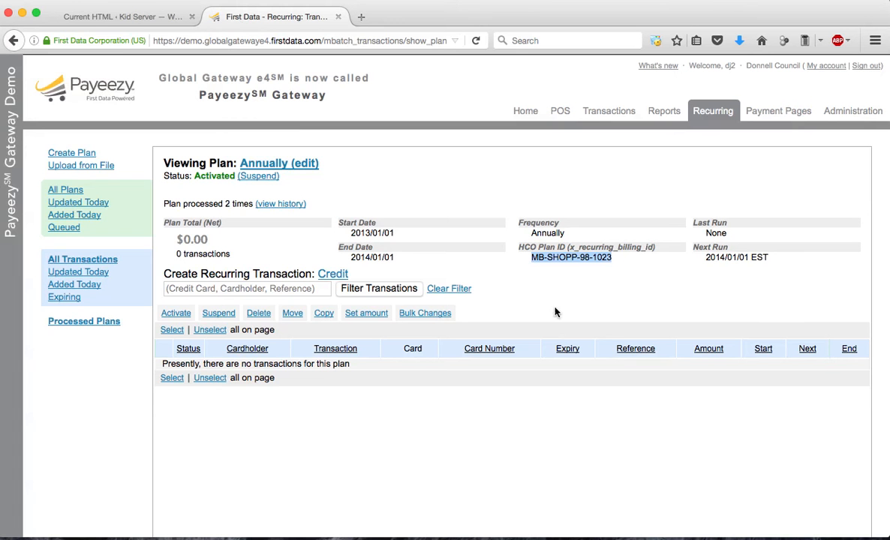
pyautogui.click(614, 112)
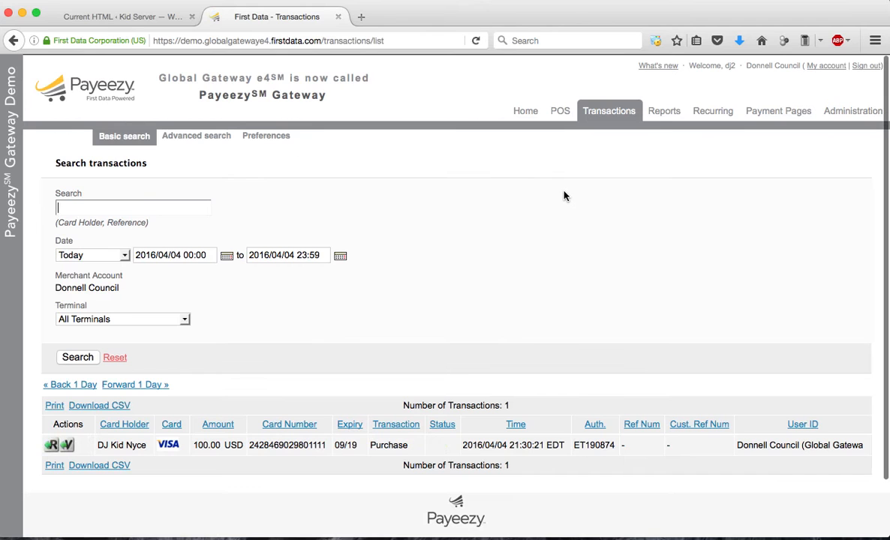
pyautogui.scroll(-1, 421, 330)
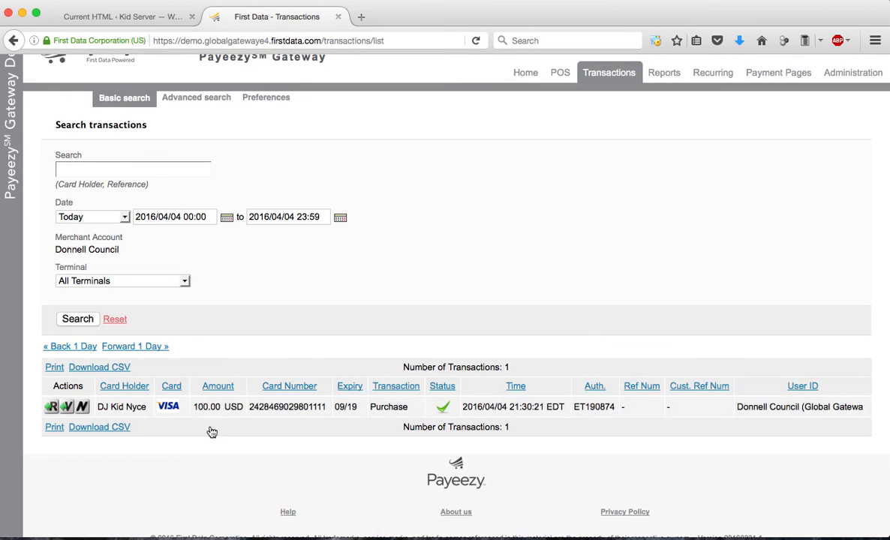
pyautogui.click(67, 408)
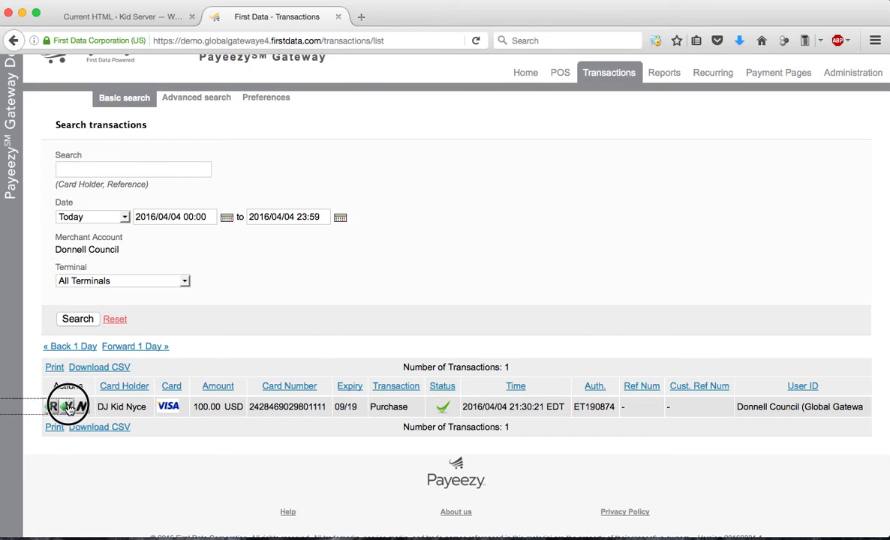
pyautogui.scroll(-5, 268, 449)
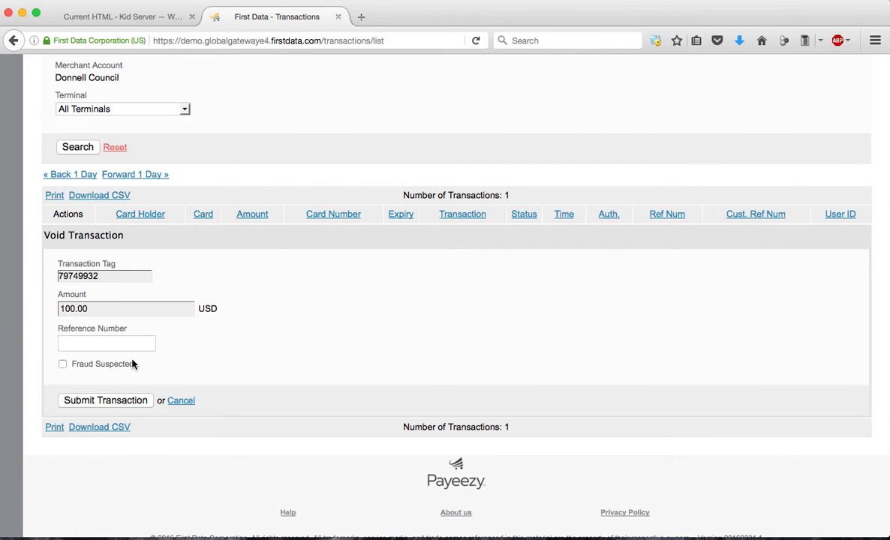
pyautogui.click(116, 401)
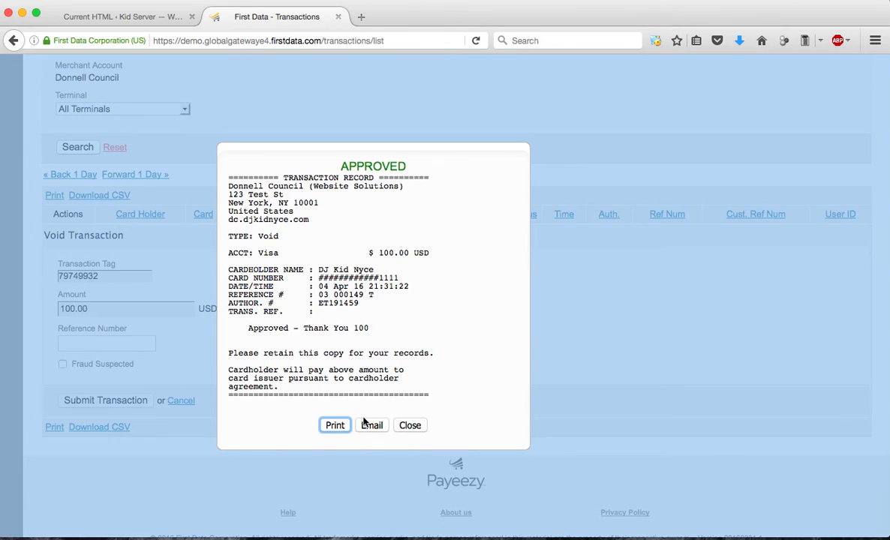
pyautogui.click(420, 429)
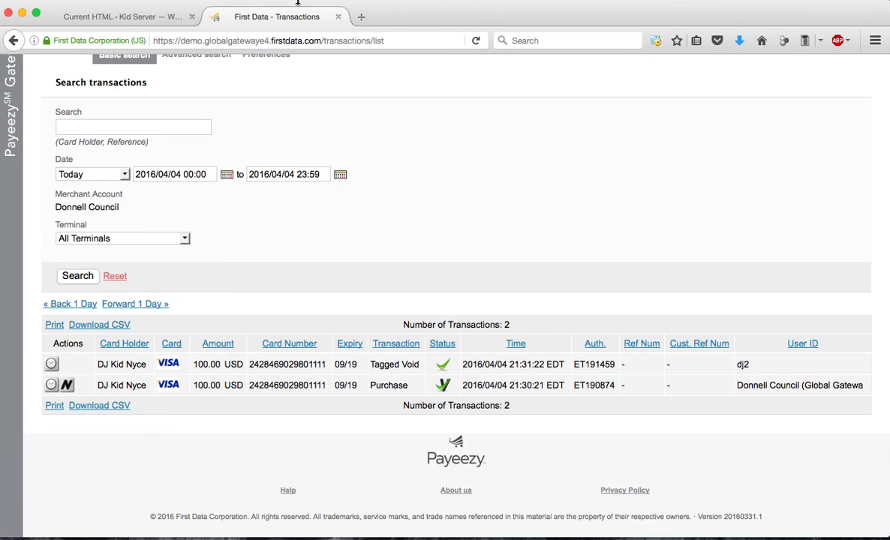
# Open the list of all recurring plans in the gateway account
pyautogui.scroll(2, 457, 206)
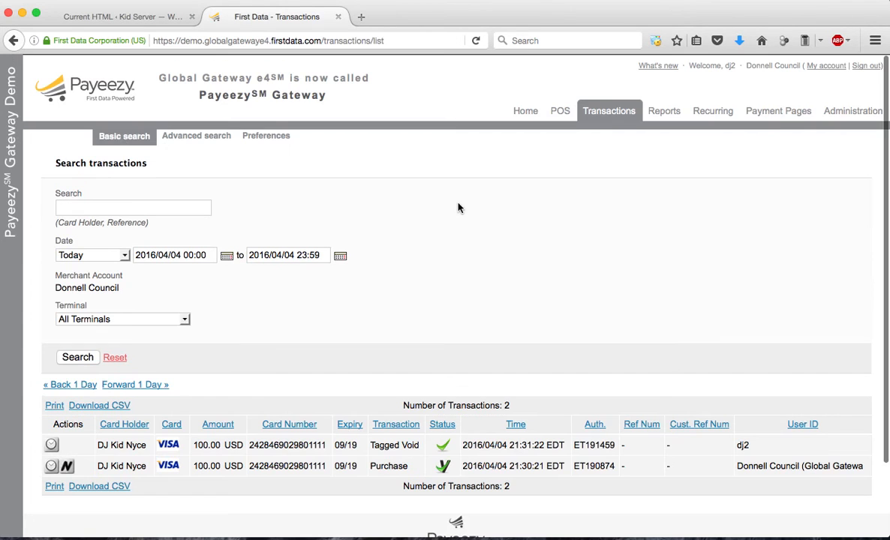
pyautogui.click(720, 117)
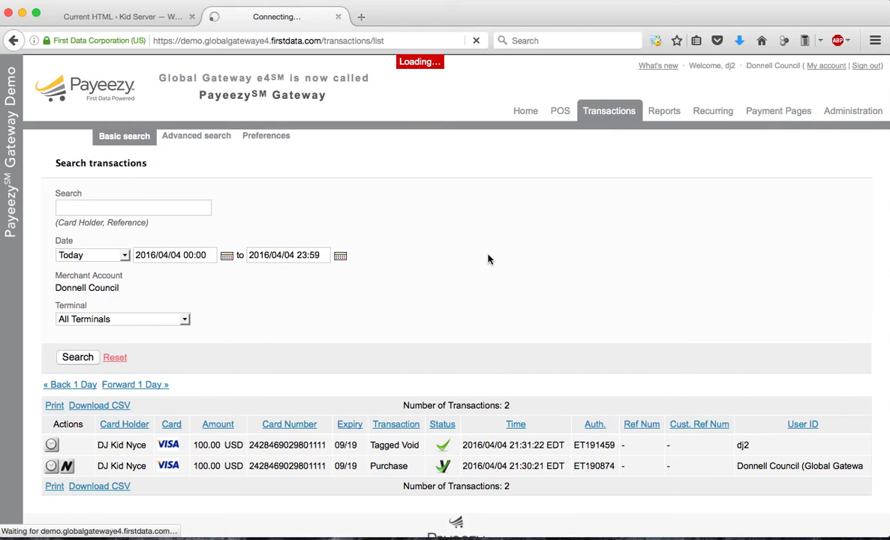
pyautogui.scroll(-2, 567, 271)
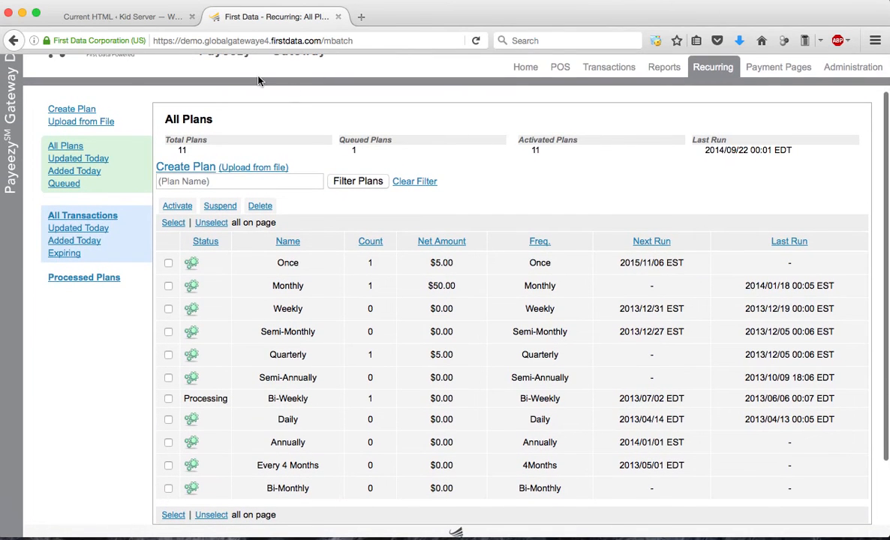
# Switch to WordPress and look over the generated payment form on the Current HTML page
pyautogui.click(124, 16)
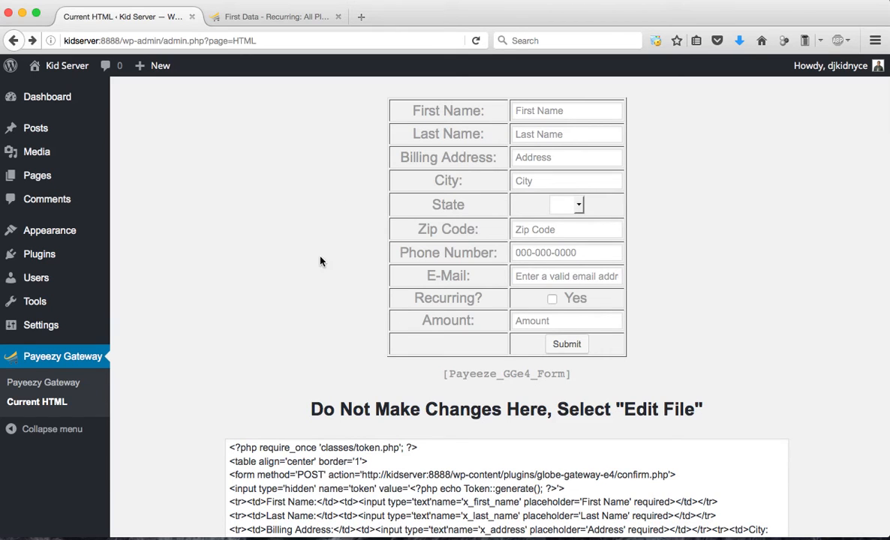
pyautogui.scroll(-3, 314, 268)
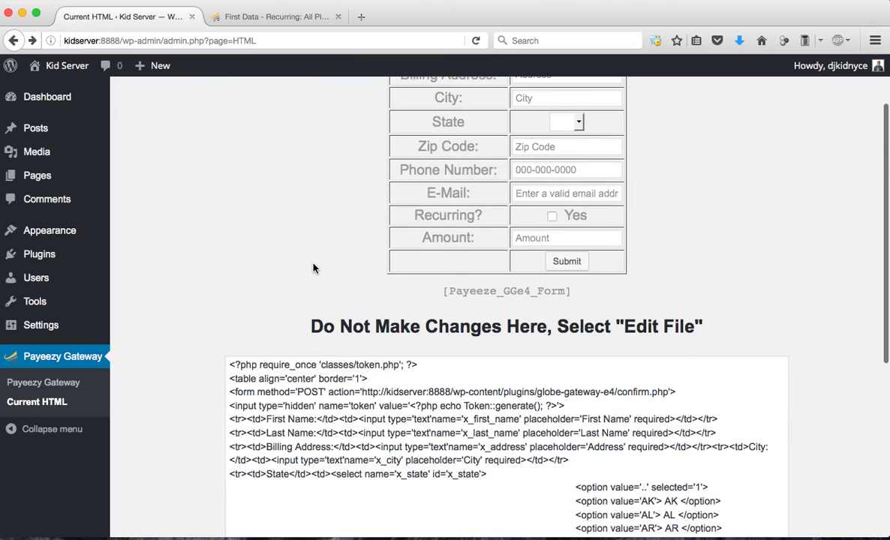
pyautogui.scroll(3, 314, 268)
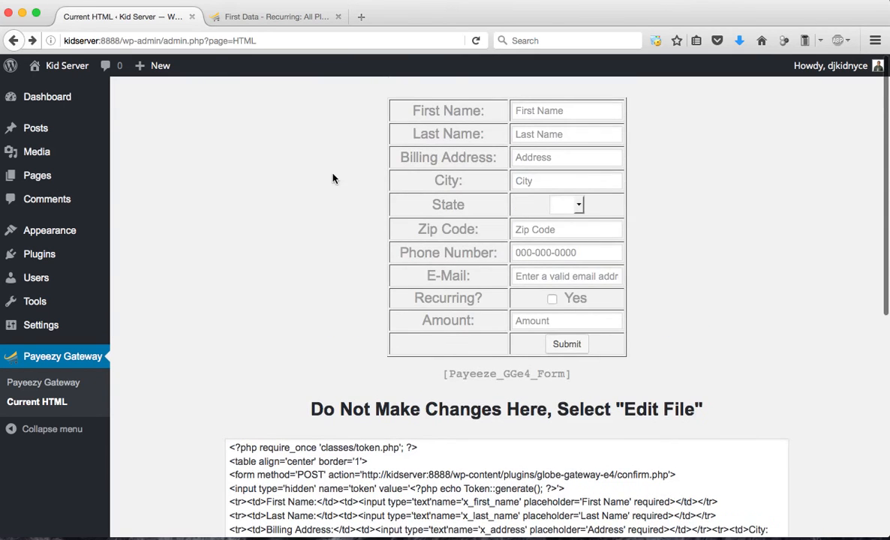
# Return to the gateway account and open the Monthly recurring plan to inspect its scheduled transactions
pyautogui.click(251, 18)
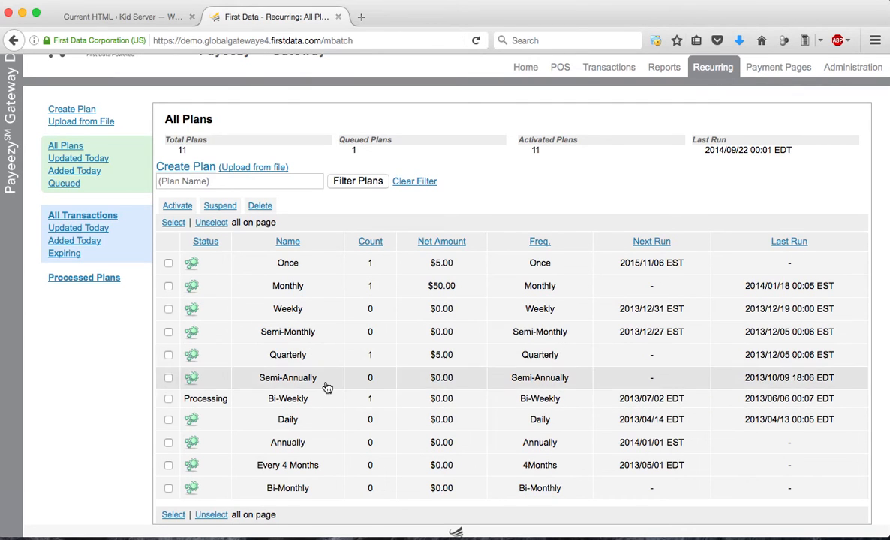
pyautogui.click(320, 289)
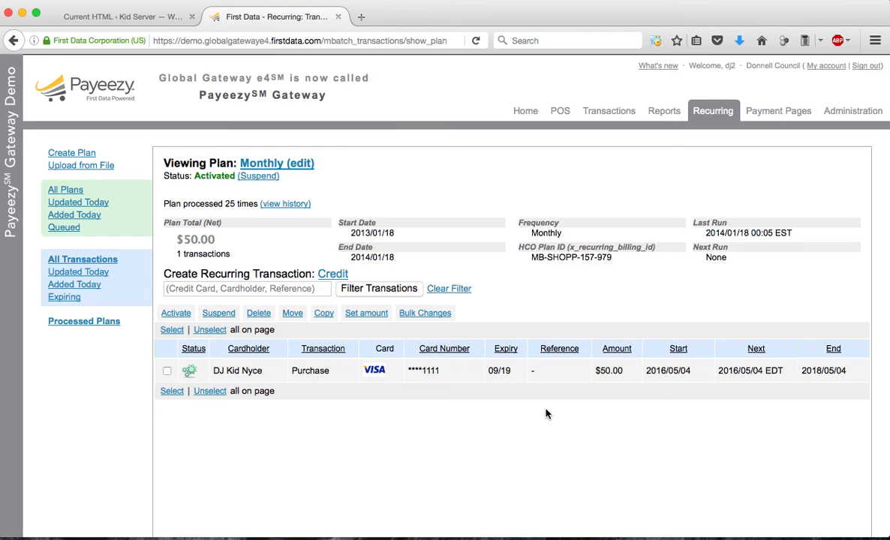
pyautogui.scroll(-1, 632, 375)
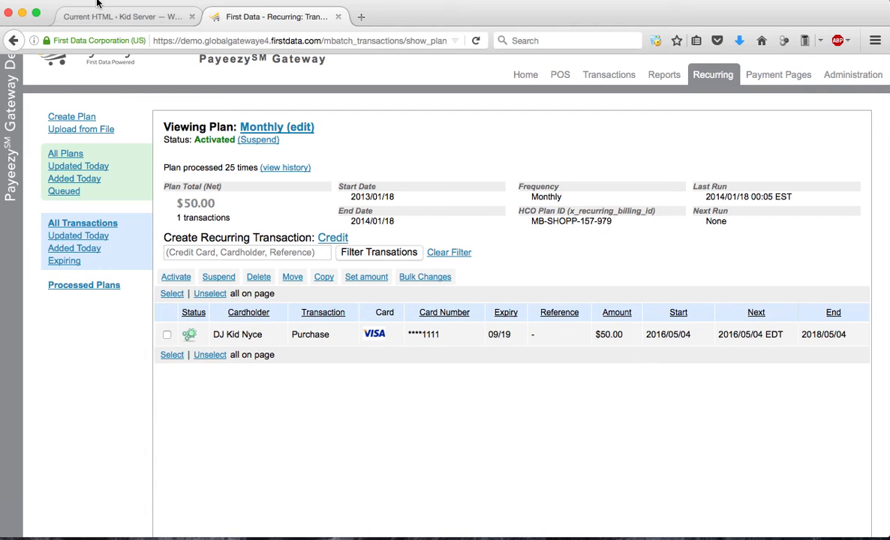
# Switch back to WordPress and review the payment form's Recurring option on the Current HTML page
pyautogui.click(120, 18)
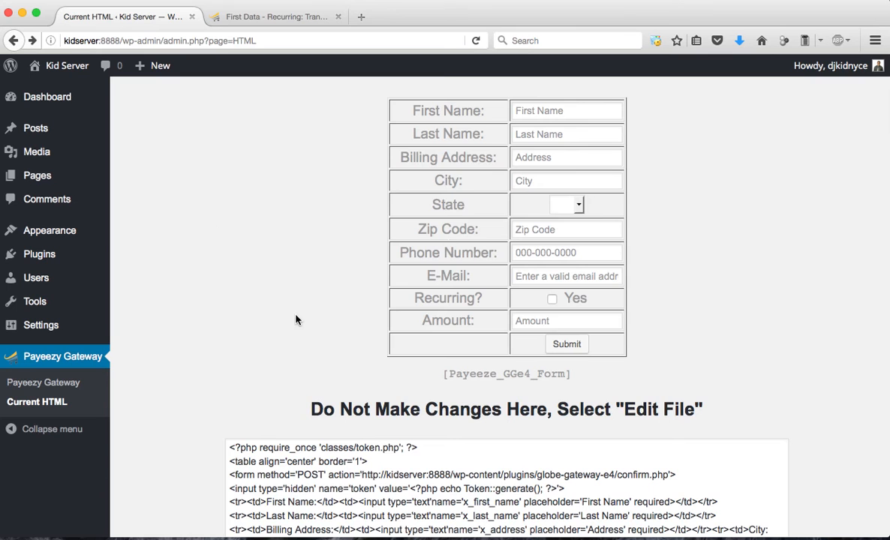
pyautogui.scroll(-4, 497, 228)
pyautogui.scroll(4, 537, 253)
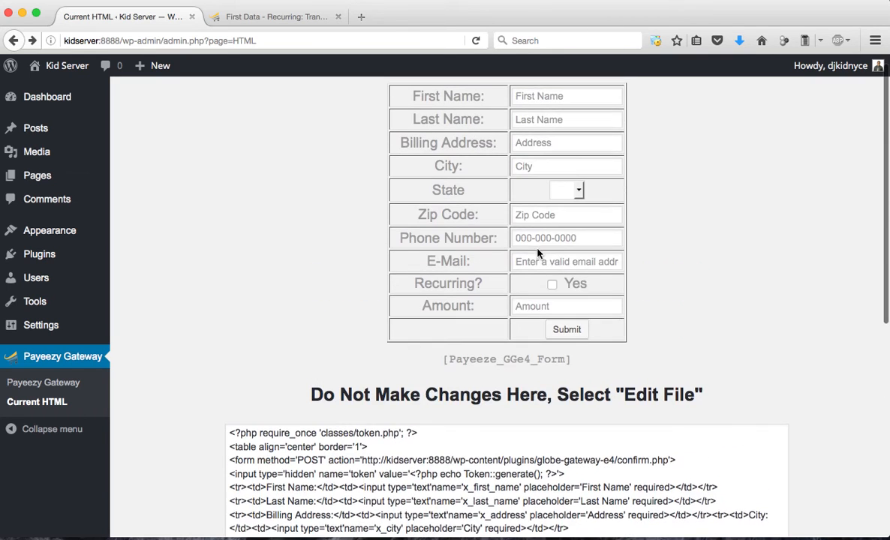
pyautogui.scroll(1, 538, 254)
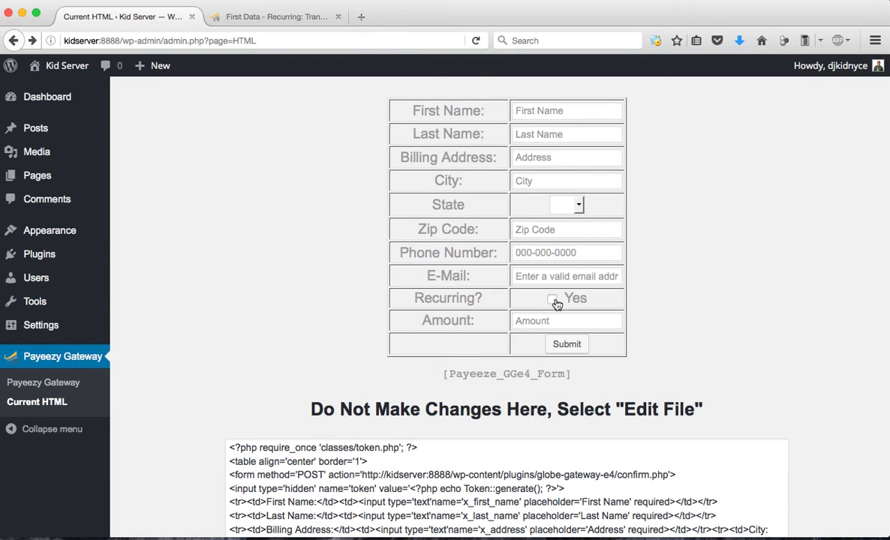
pyautogui.scroll(-1, 556, 303)
# Open the Payeezy Gateway plugin settings, review the options and file upload section, and open the file chooser without selecting a file
pyautogui.click(53, 383)
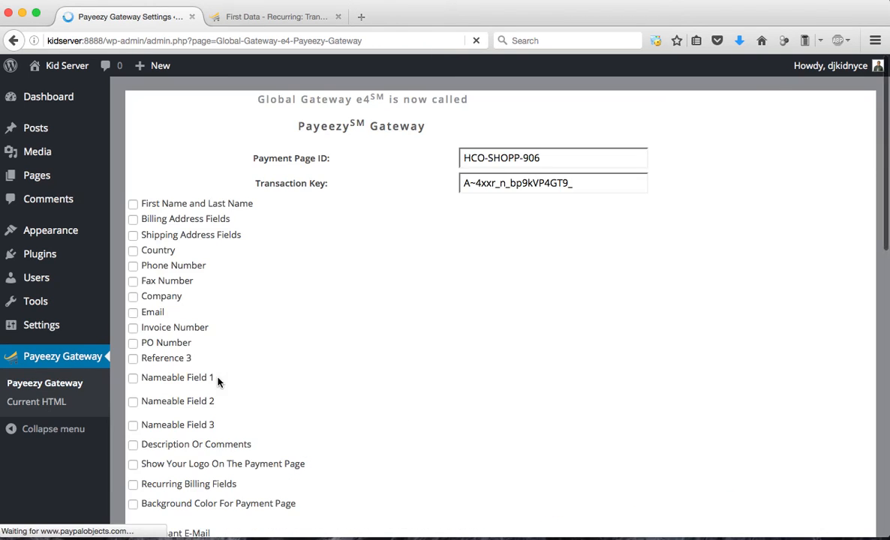
pyautogui.scroll(-10, 378, 325)
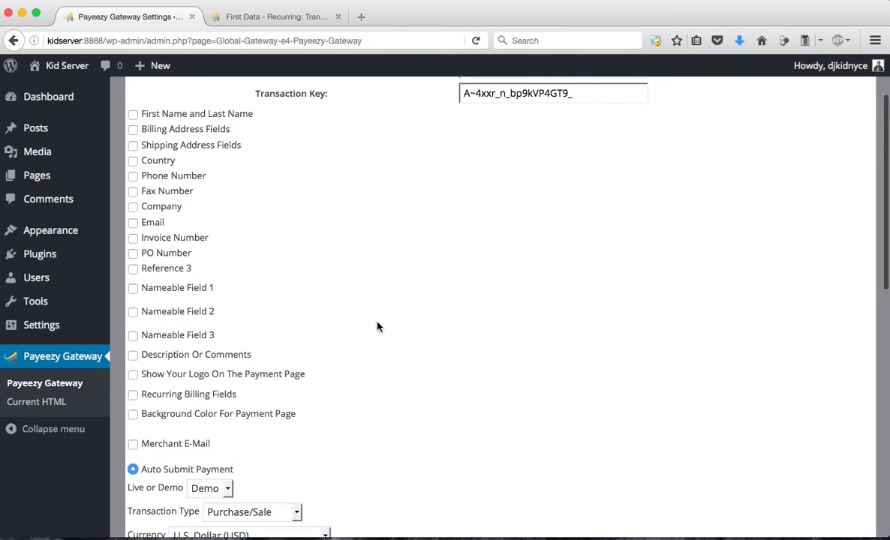
pyautogui.scroll(-5, 377, 324)
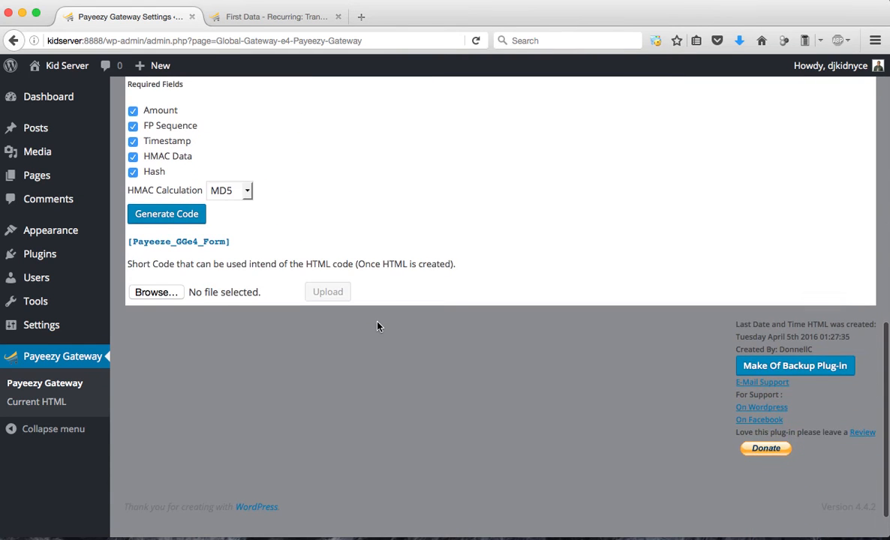
pyautogui.scroll(4, 378, 325)
pyautogui.scroll(-2, 337, 338)
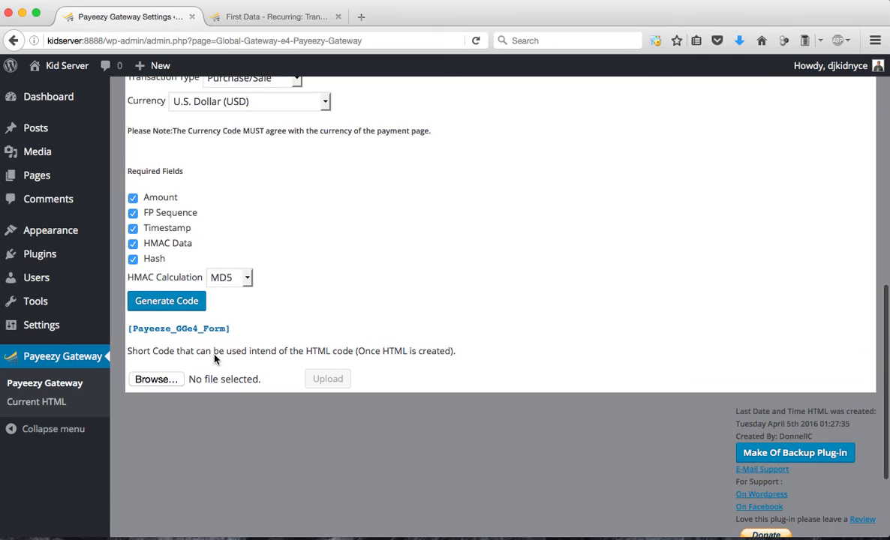
pyautogui.click(154, 380)
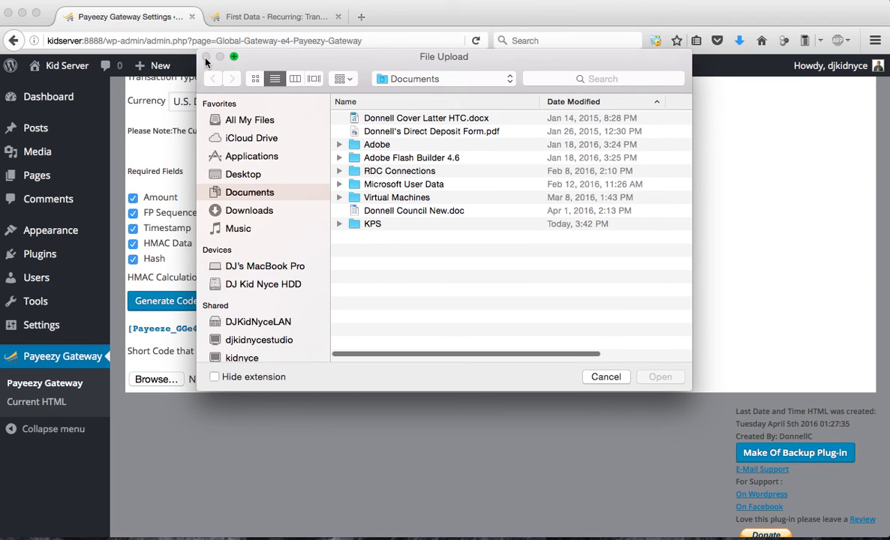
pyautogui.click(606, 378)
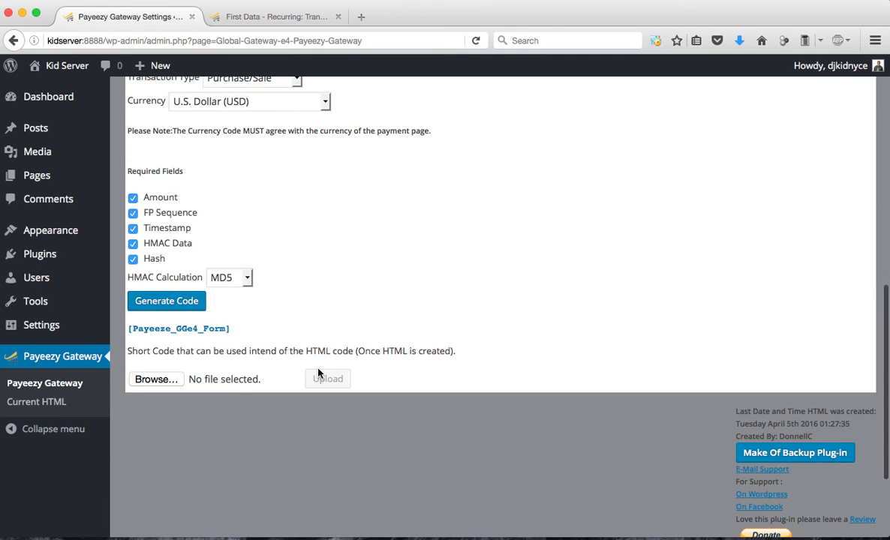
# Look over the backup, support and donation options at the end of the plugin settings page
pyautogui.scroll(-3, 480, 331)
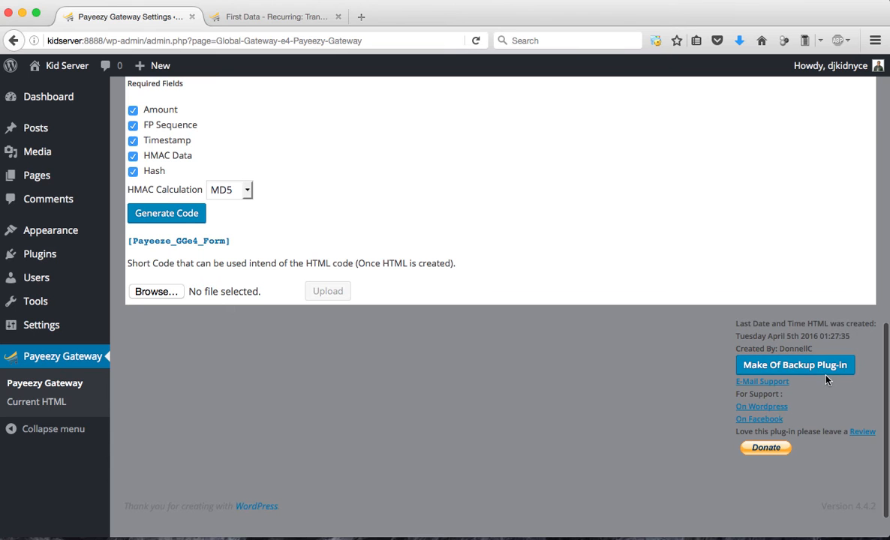
pyautogui.scroll(1, 826, 381)
pyautogui.scroll(20, 610, 407)
pyautogui.scroll(-10, 610, 408)
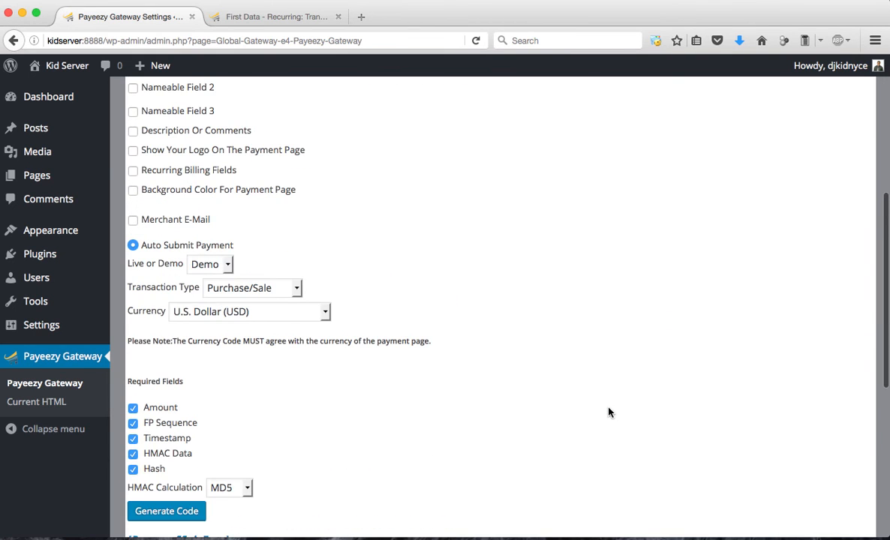
pyautogui.scroll(-5, 609, 412)
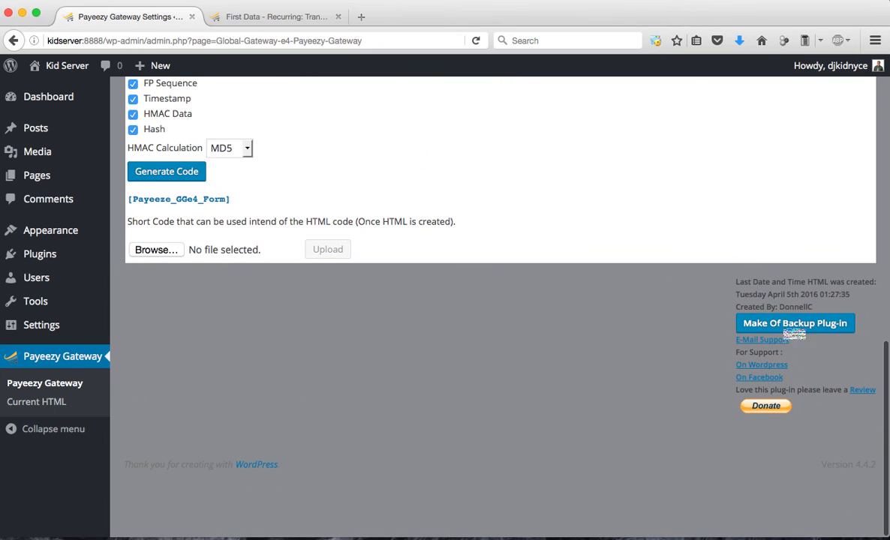
pyautogui.scroll(1, 504, 422)
pyautogui.scroll(15, 504, 422)
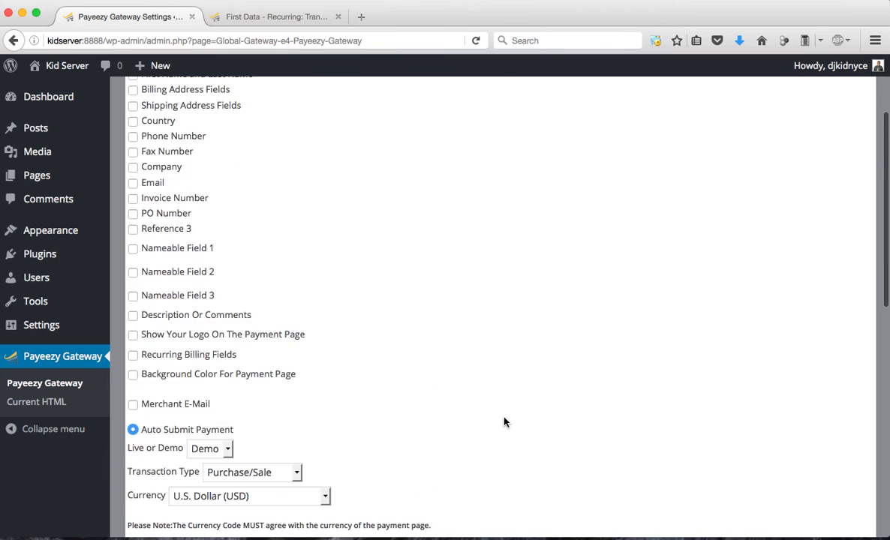
# Include the First Name and Last Name, Phone Number and Invoice Number fields in the payment form
pyautogui.scroll(1, 504, 422)
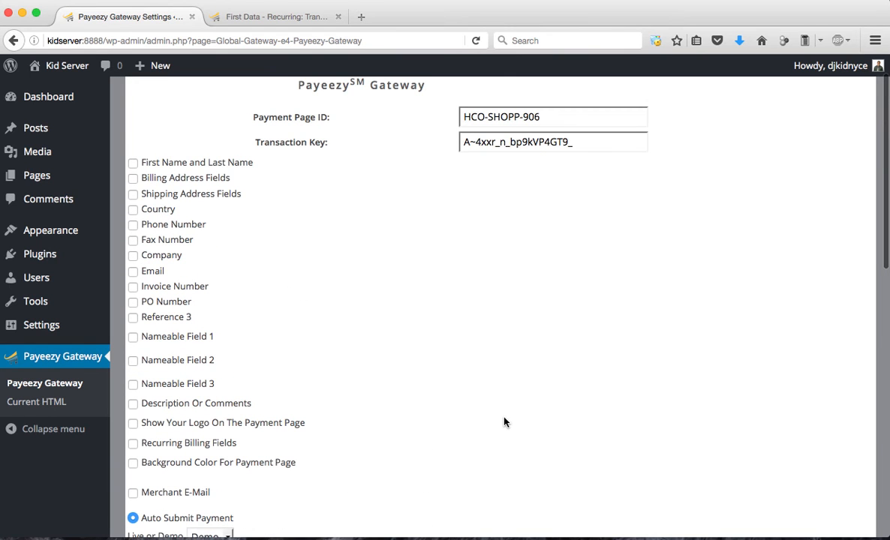
pyautogui.click(133, 166)
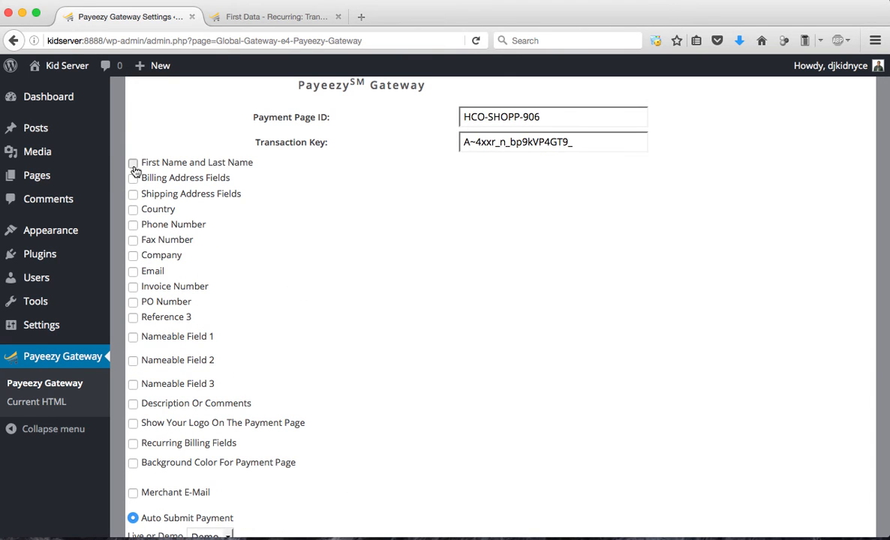
pyautogui.scroll(-1, 220, 206)
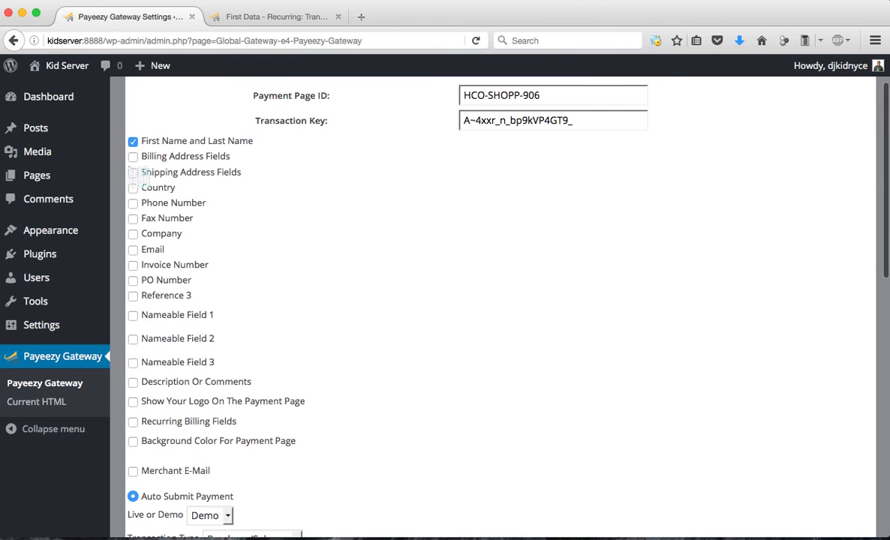
pyautogui.click(130, 203)
pyautogui.click(132, 265)
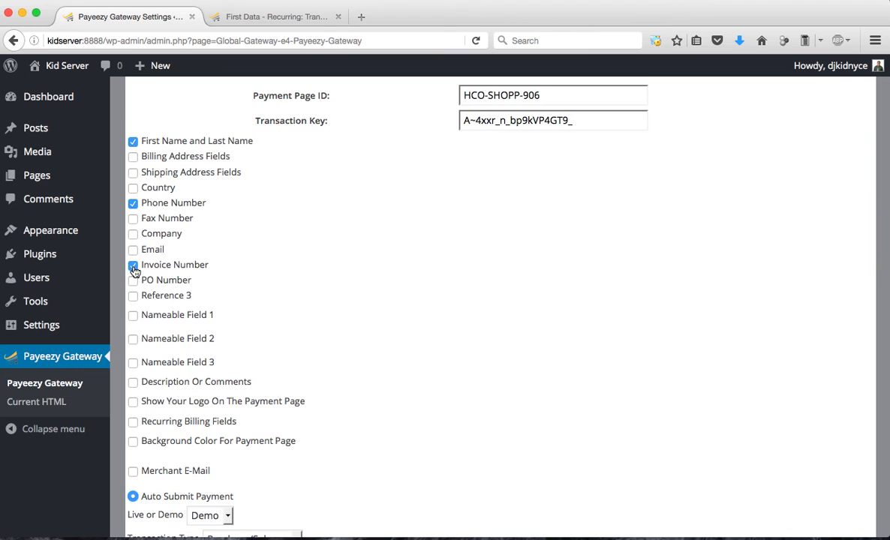
# Enable Recurring Billing Fields and set them to Customer Select Start and End Date
pyautogui.scroll(-2, 136, 304)
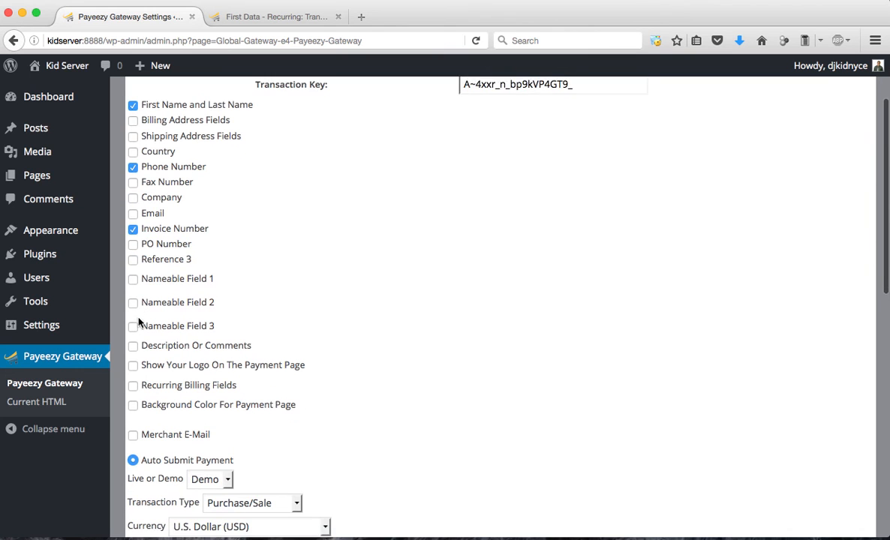
pyautogui.click(133, 373)
pyautogui.scroll(-7, 135, 376)
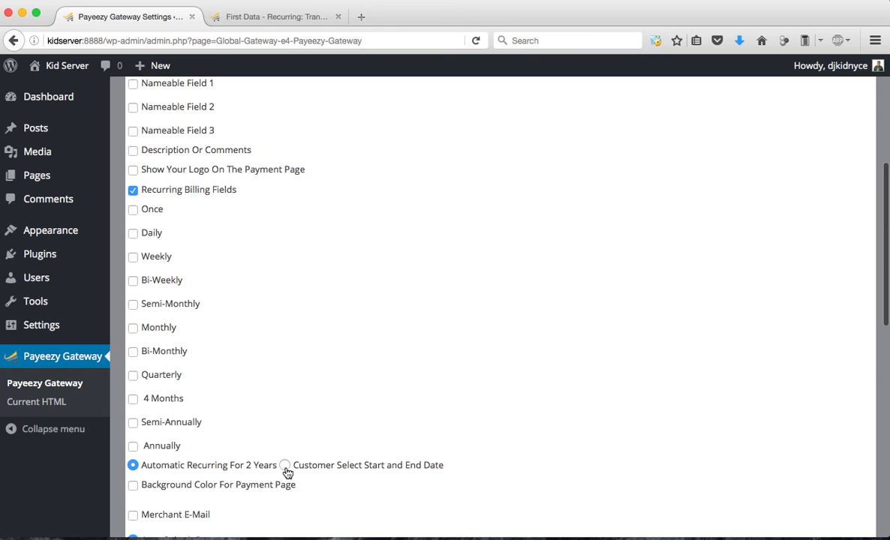
pyautogui.click(286, 467)
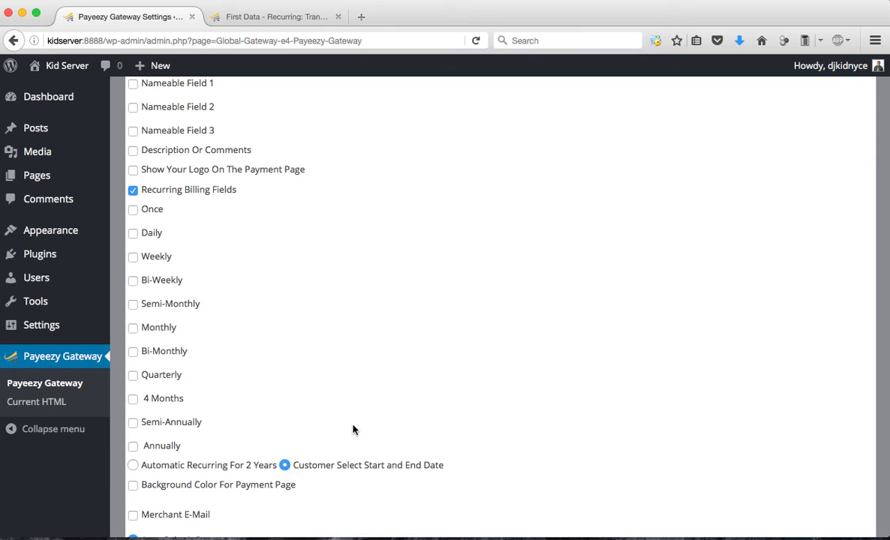
# Offer Bi-Weekly, Monthly and Annually as the recurring billing frequencies
pyautogui.scroll(-1, 353, 430)
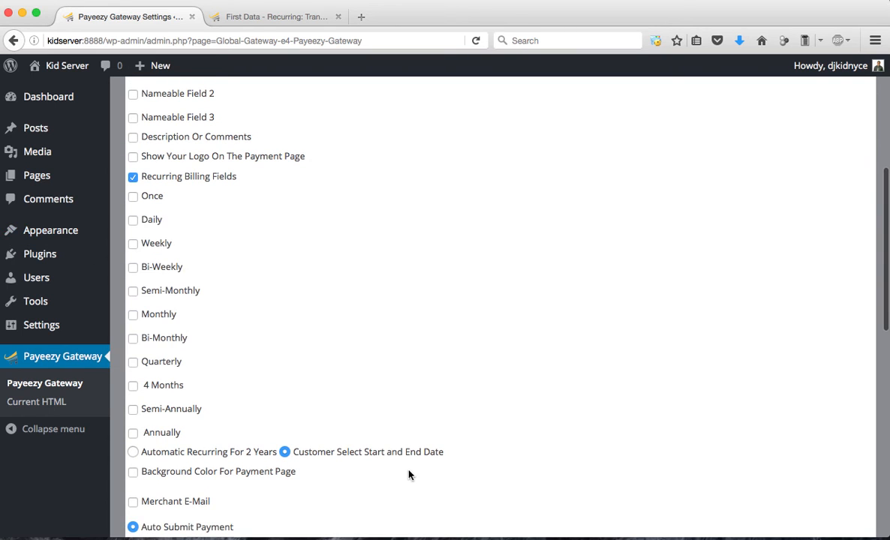
pyautogui.click(133, 268)
pyautogui.click(133, 315)
pyautogui.click(134, 434)
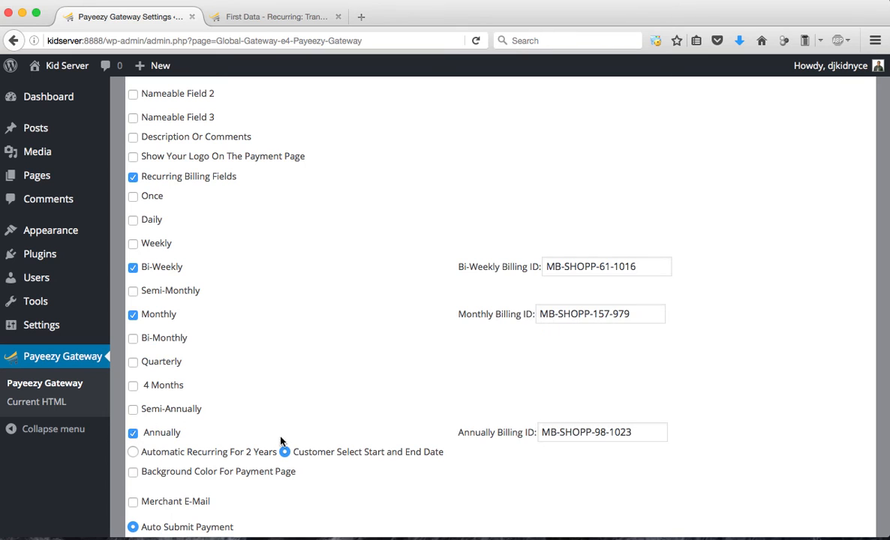
# Add Billing Address Fields and Email to the fields included in the payment form
pyautogui.scroll(-1, 526, 416)
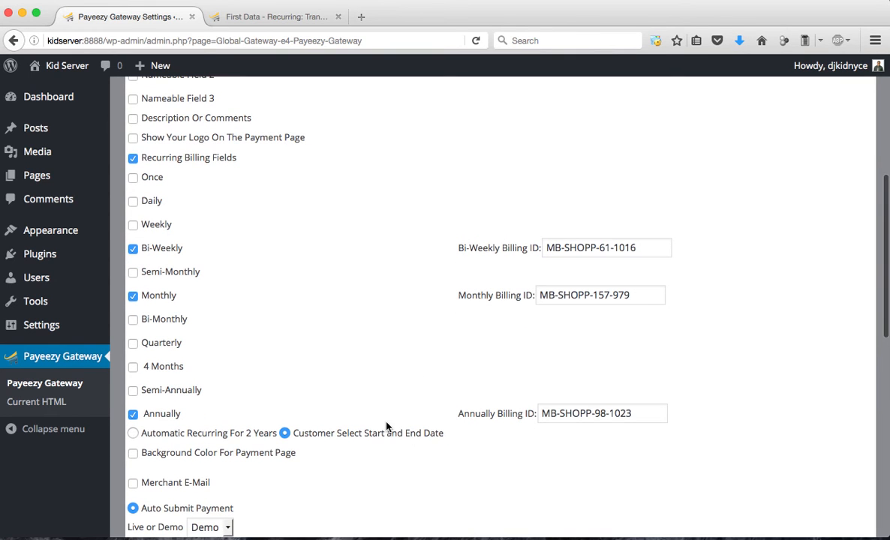
pyautogui.scroll(5, 338, 399)
pyautogui.scroll(6, 337, 400)
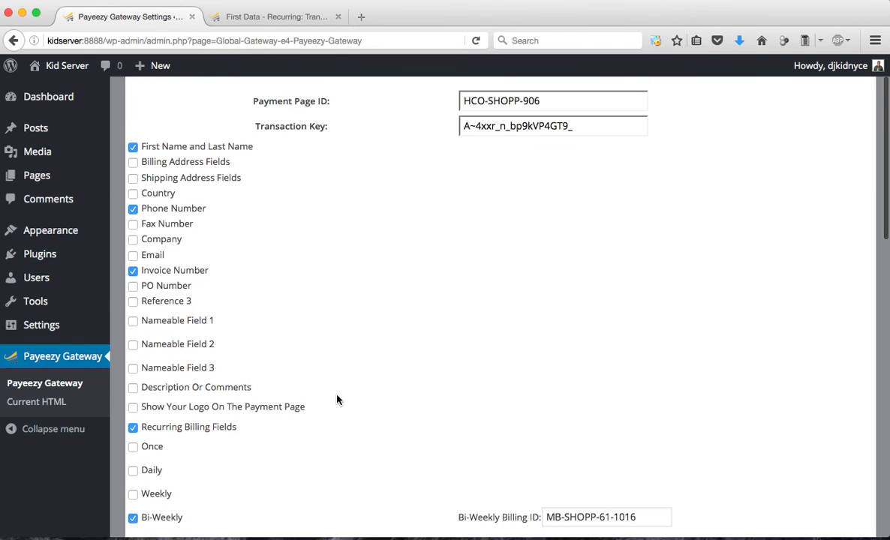
pyautogui.click(132, 163)
pyautogui.scroll(-2, 265, 198)
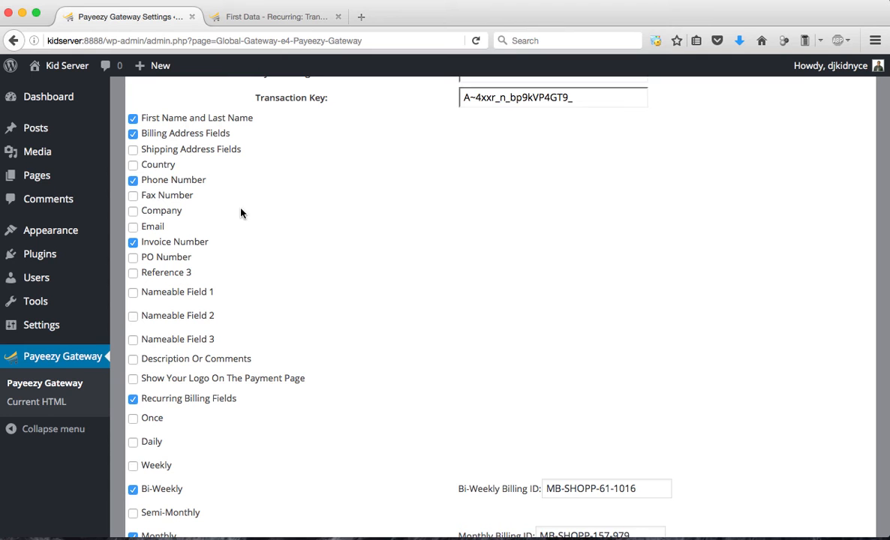
pyautogui.scroll(-3, 156, 152)
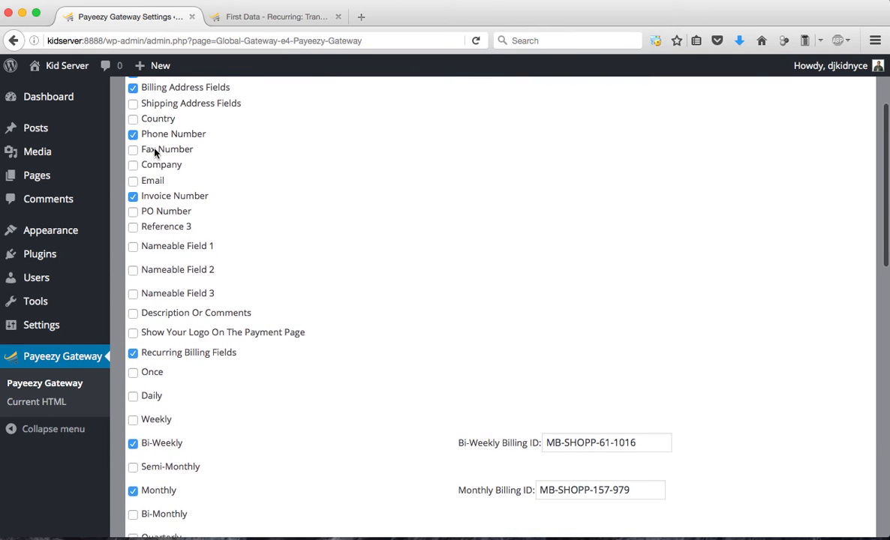
pyautogui.scroll(-2, 155, 153)
pyautogui.click(133, 156)
# Enable Background Color For Payment Page and pick the muted purple #ACA3C4
pyautogui.scroll(-5, 232, 219)
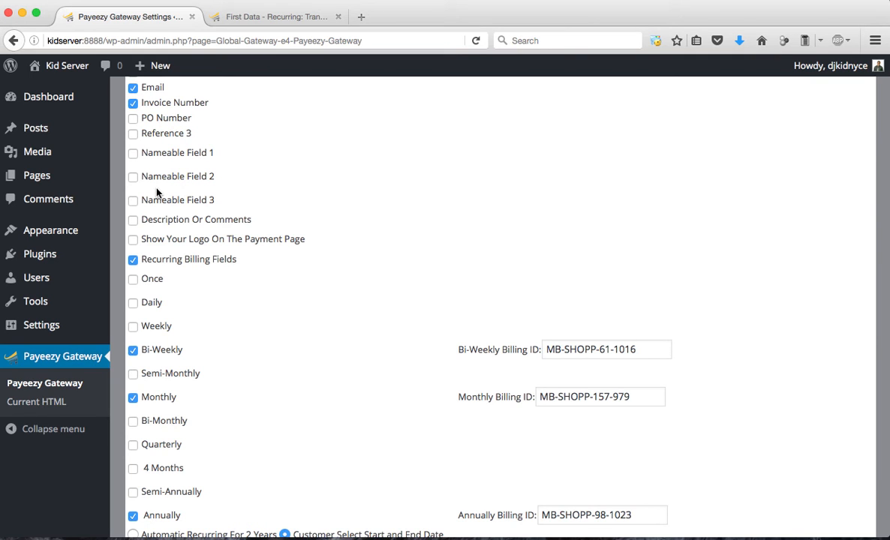
pyautogui.scroll(-3, 157, 193)
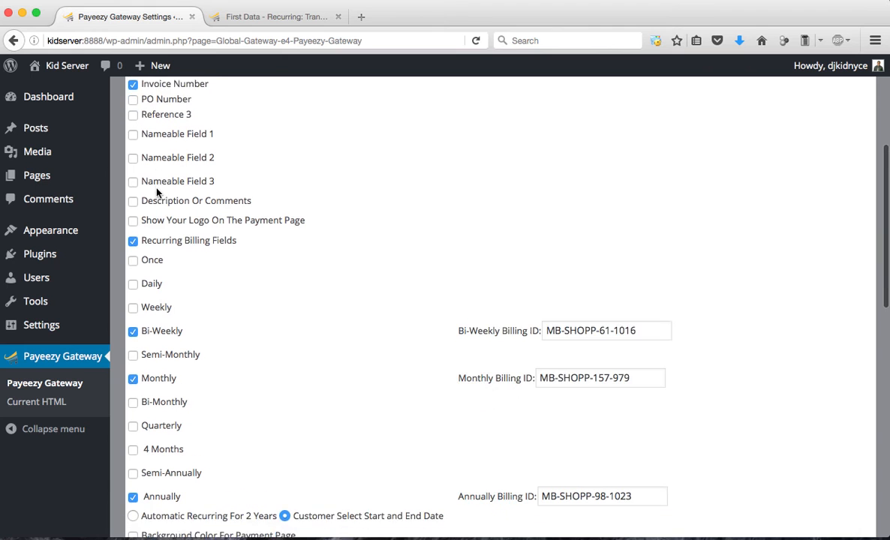
pyautogui.scroll(-1, 158, 193)
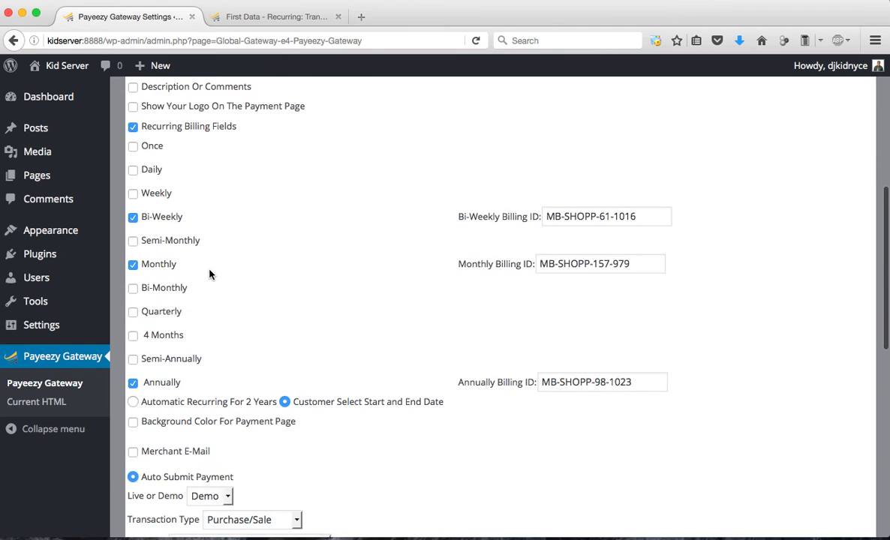
pyautogui.scroll(-3, 208, 274)
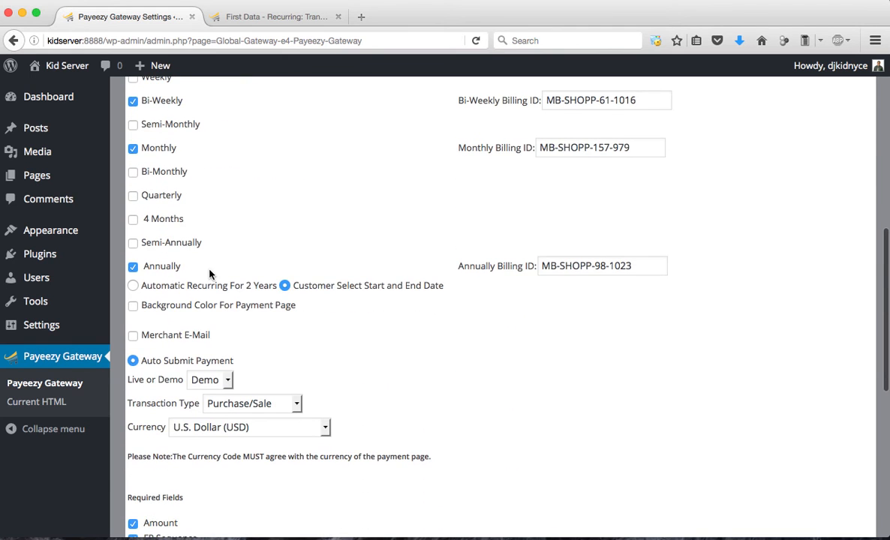
pyautogui.click(133, 305)
pyautogui.click(605, 305)
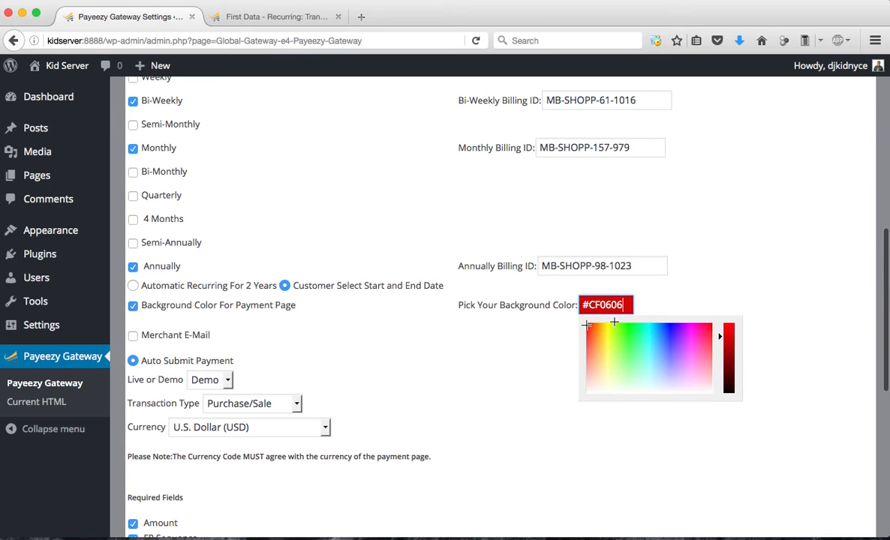
pyautogui.click(607, 331)
pyautogui.moveTo(606, 332)
pyautogui.mouseDown()
pyautogui.moveTo(666, 354)
pyautogui.moveTo(666, 361)
pyautogui.moveTo(673, 337)
pyautogui.moveTo(676, 381)
pyautogui.mouseUp()
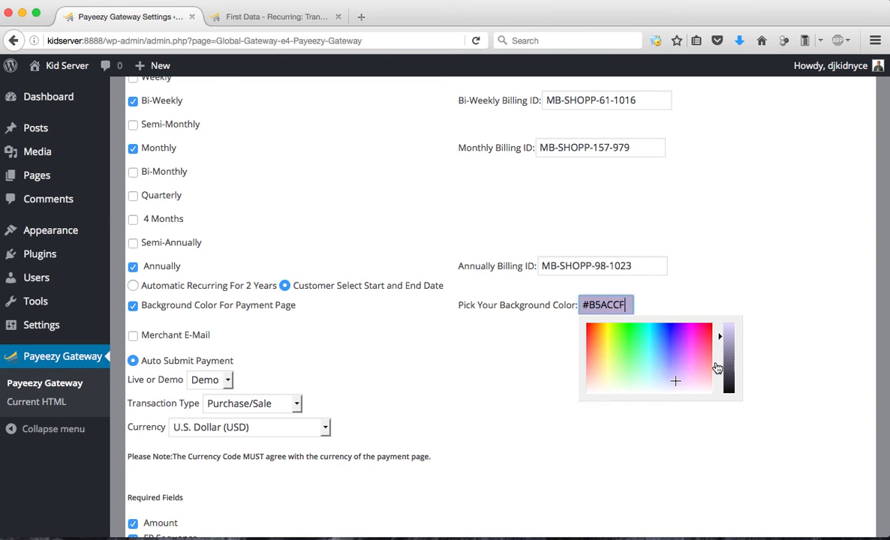
pyautogui.click(733, 341)
pyautogui.click(738, 266)
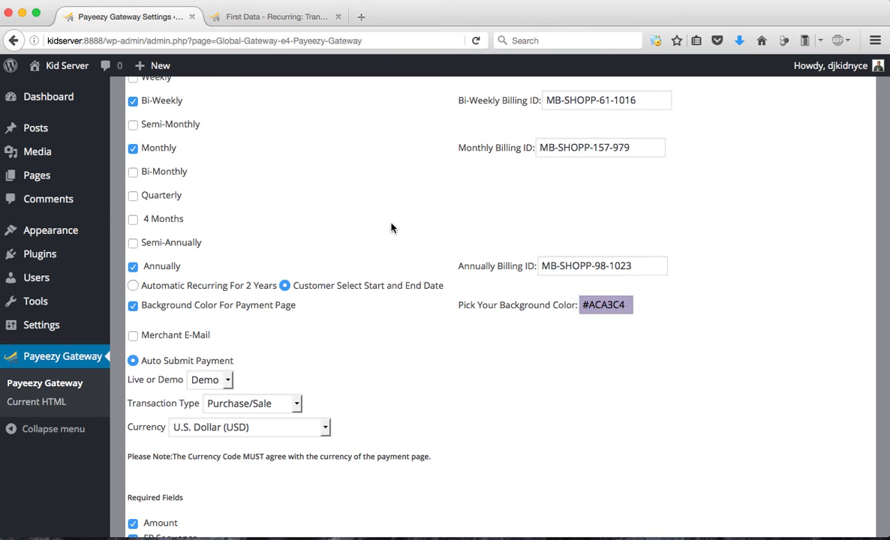
# Enable Merchant E-Mail for customer confirmation copies and generate the payment form code
pyautogui.scroll(-1, 301, 353)
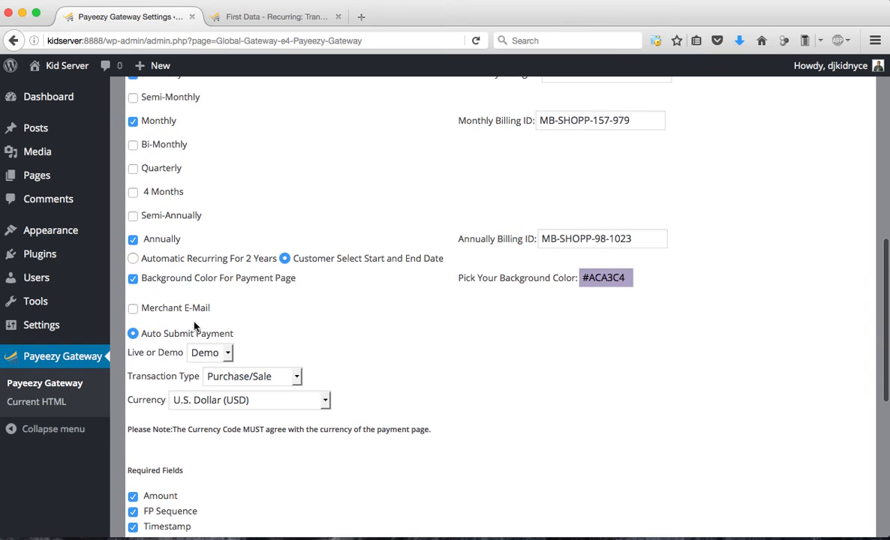
pyautogui.click(132, 309)
pyautogui.scroll(-3, 580, 393)
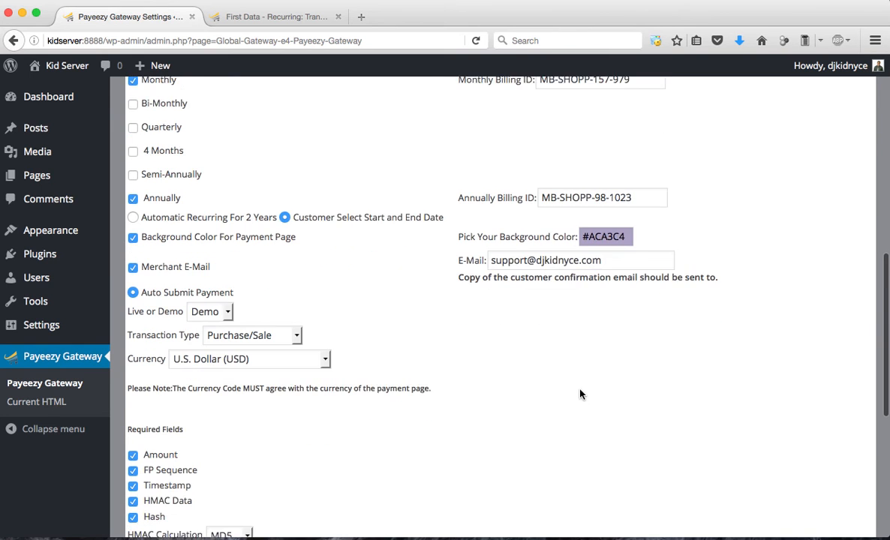
pyautogui.scroll(-2, 581, 394)
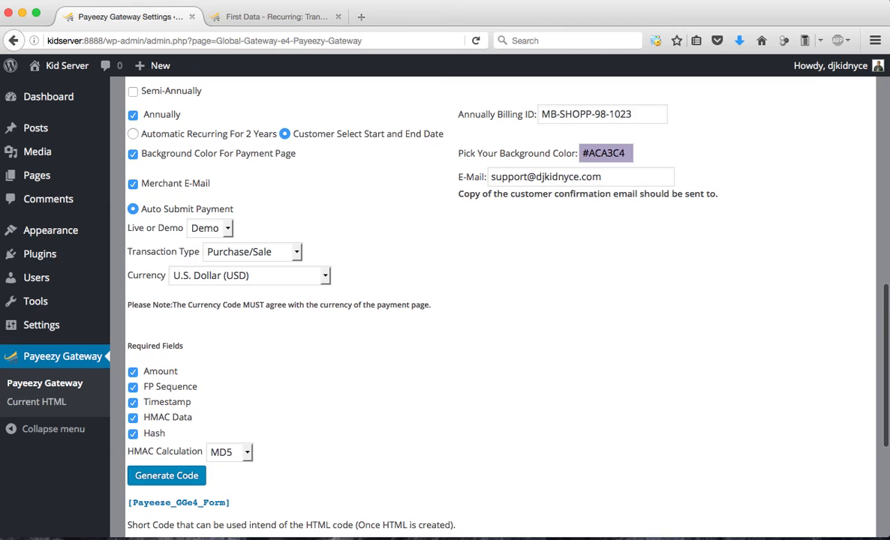
pyautogui.click(194, 480)
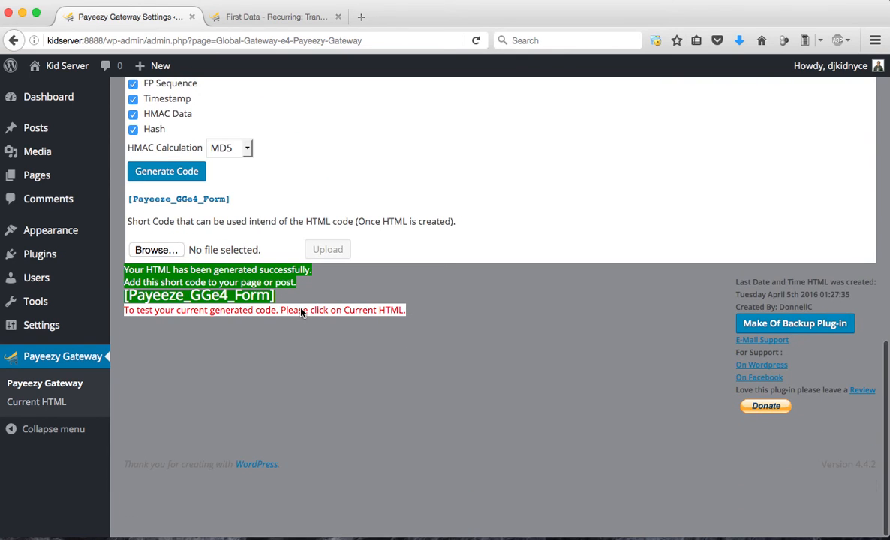
# Open the Current HTML page and enter the customer's first and last name in the generated payment form
pyautogui.click(80, 409)
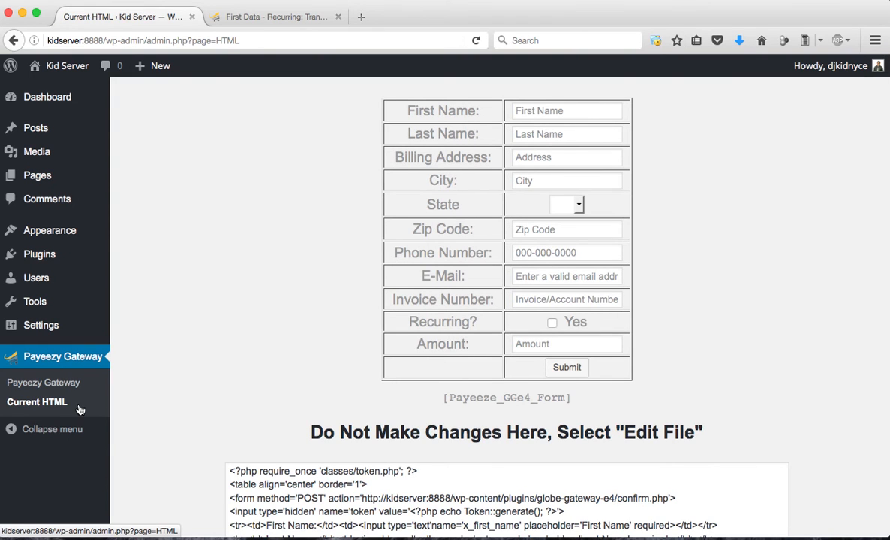
pyautogui.click(565, 110)
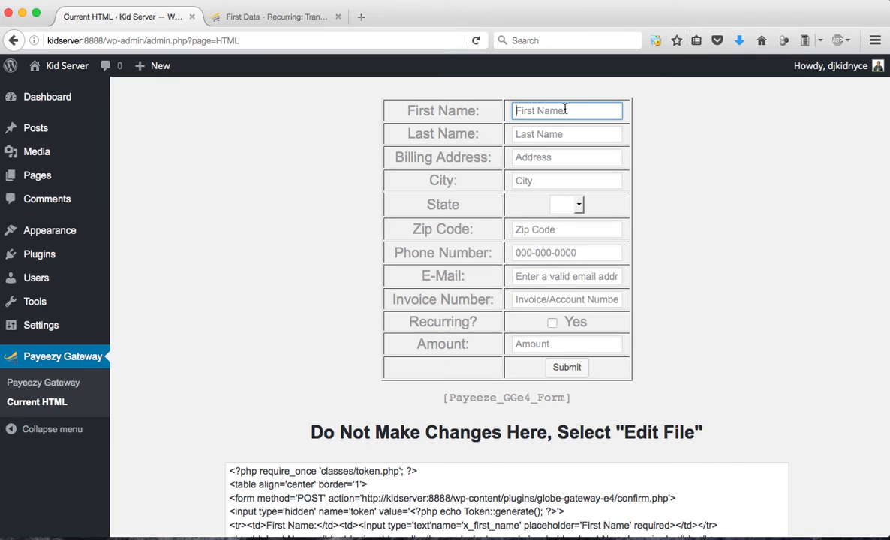
pyautogui.press('Down')
pyautogui.press('Down')
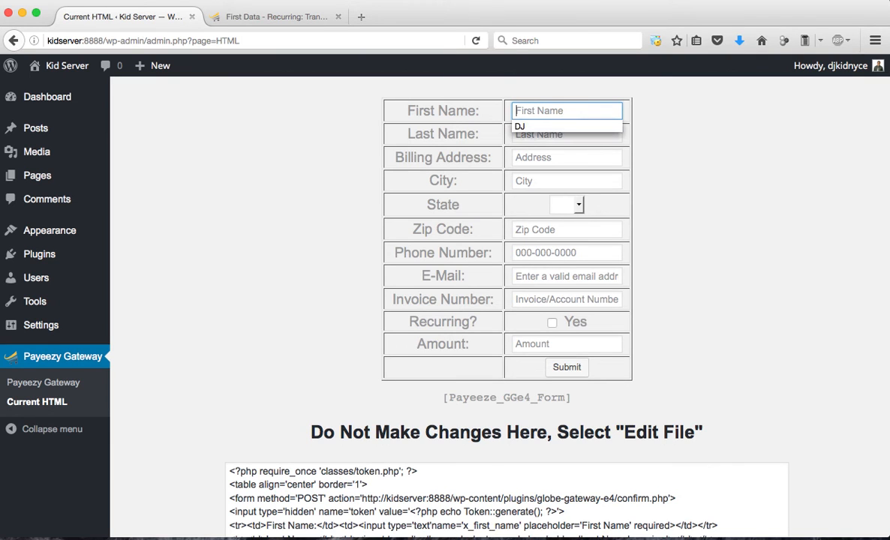
pyautogui.press('Tab')
pyautogui.press('Down')
pyautogui.press('Down')
pyautogui.press('Tab')
# Fill in the customer's billing address, city, state and ZIP code in the payment form
pyautogui.press('Down')
pyautogui.press('Down')
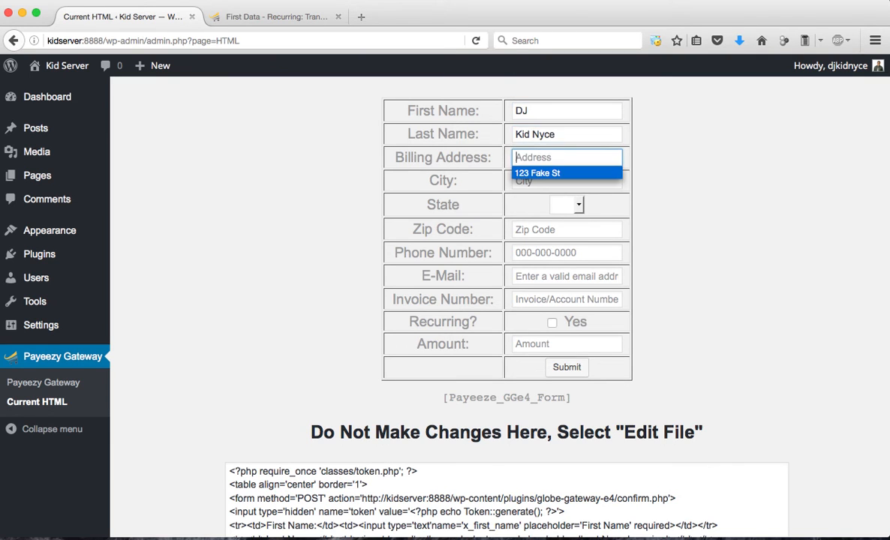
pyautogui.press('Tab')
pyautogui.press('Down')
pyautogui.press('Down')
pyautogui.press('Tab')
pyautogui.write('ny')
pyautogui.press('Tab')
pyautogui.press('Down')
pyautogui.press('Down')
pyautogui.press('Tab')
# Fill in the customer's phone number and e-mail address in the payment form
pyautogui.write('000')
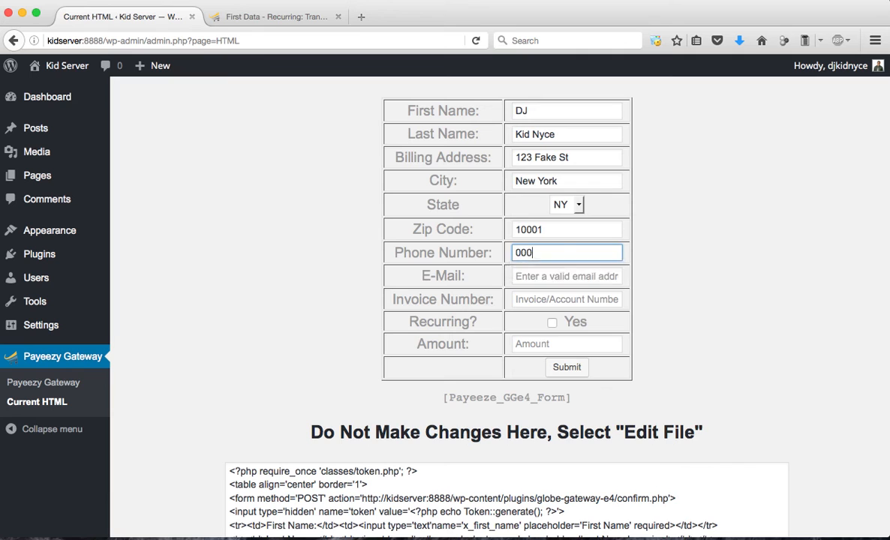
pyautogui.press('Down')
pyautogui.press('Tab')
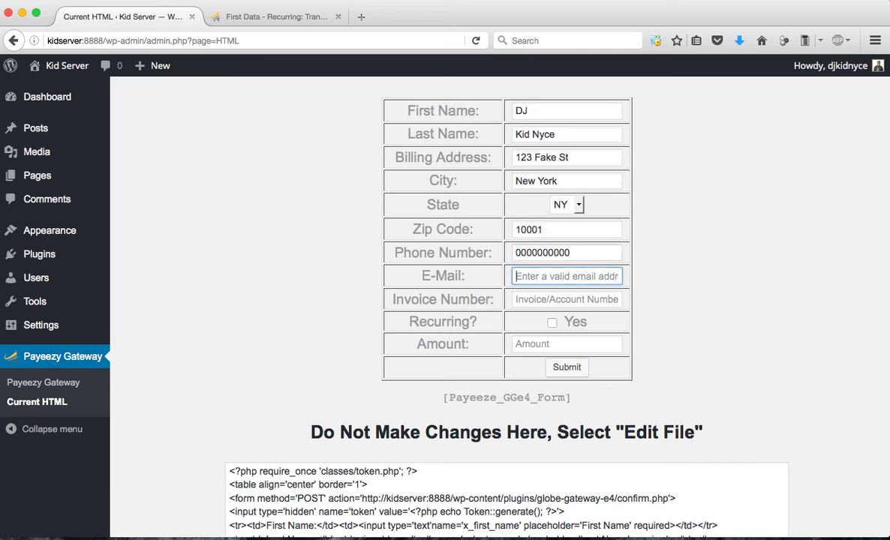
pyautogui.press('Down')
# Enter the invoice number in the payment form and mark the payment as recurring
pyautogui.press('Down')
pyautogui.press('Tab')
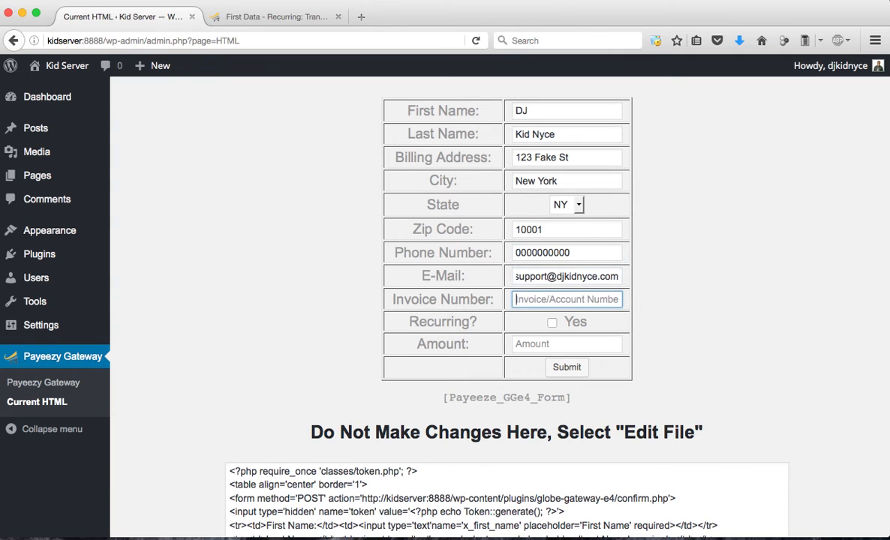
pyautogui.press('Down')
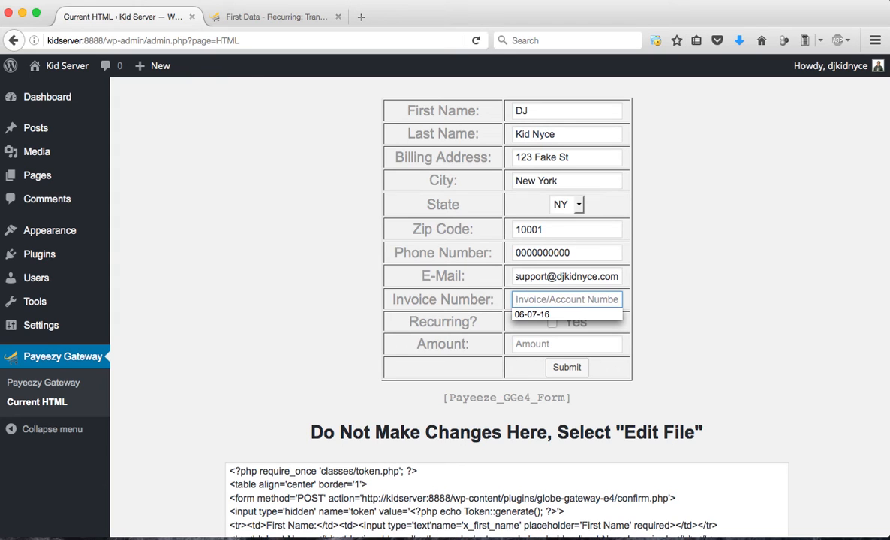
pyautogui.moveTo(393, 298); pyautogui.dragTo(490, 306)
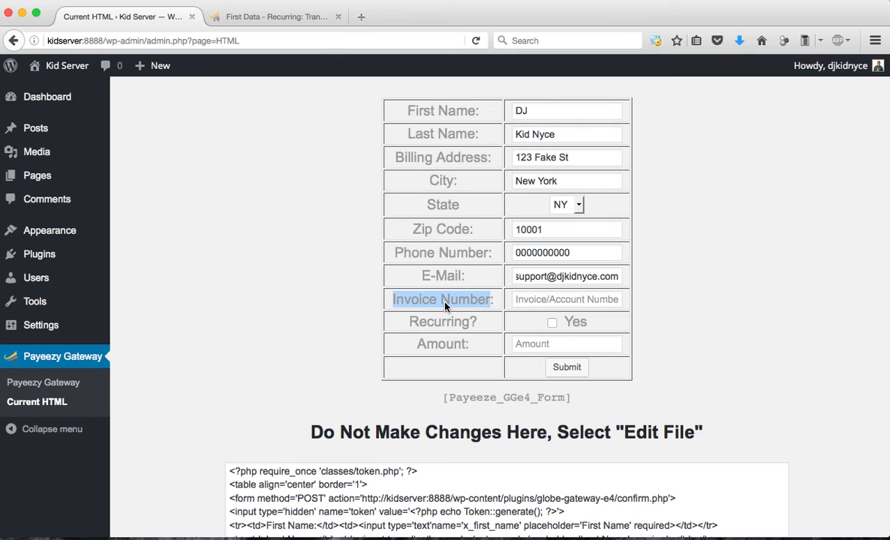
pyautogui.click(560, 301)
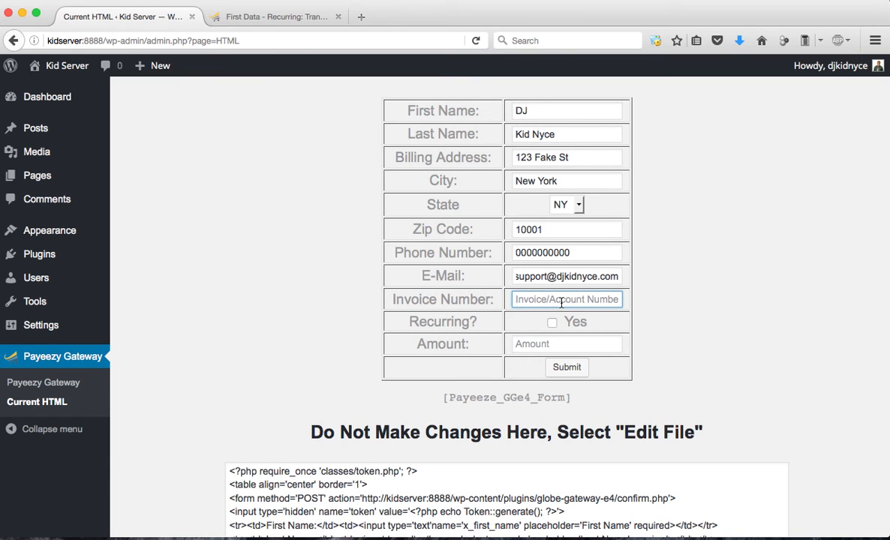
pyautogui.write('859403')
pyautogui.click(553, 325)
pyautogui.scroll(-2, 636, 329)
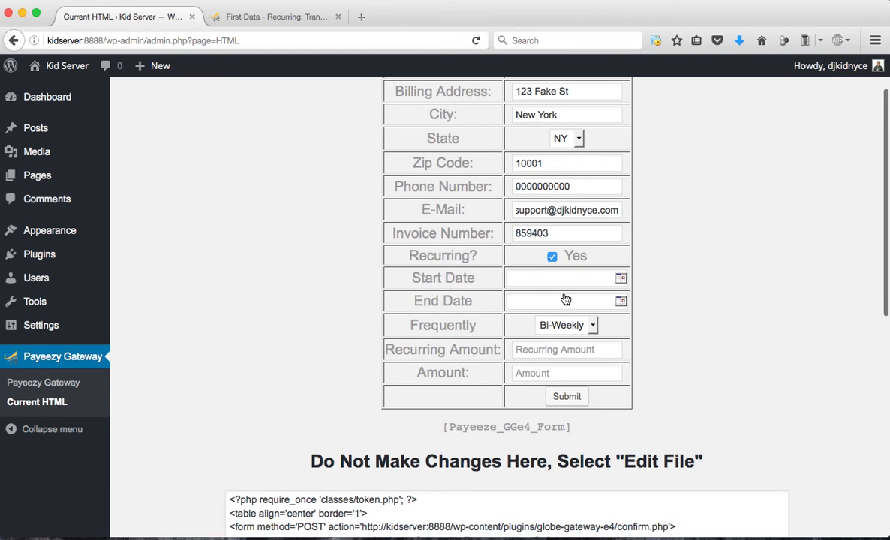
# Set the recurring start date to 2016-04-29 and the end date to 2018-04-29
pyautogui.click(618, 280)
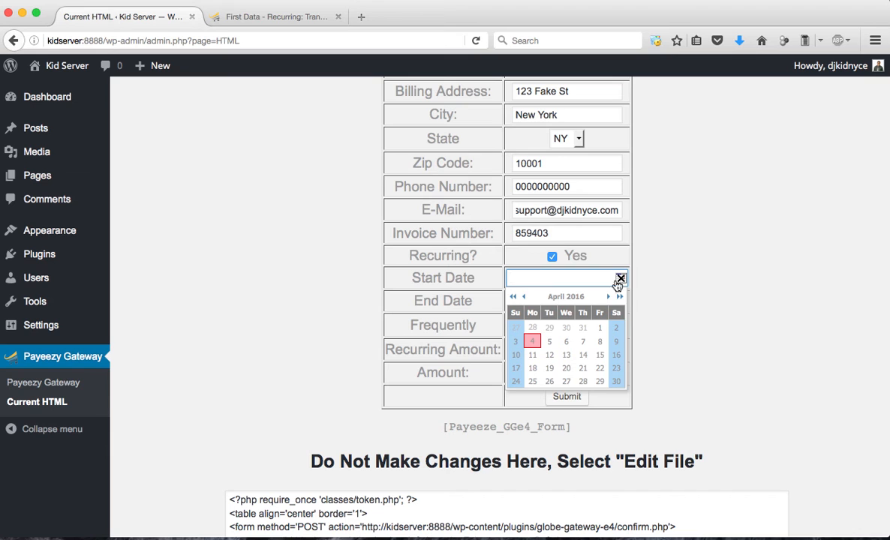
pyautogui.click(600, 383)
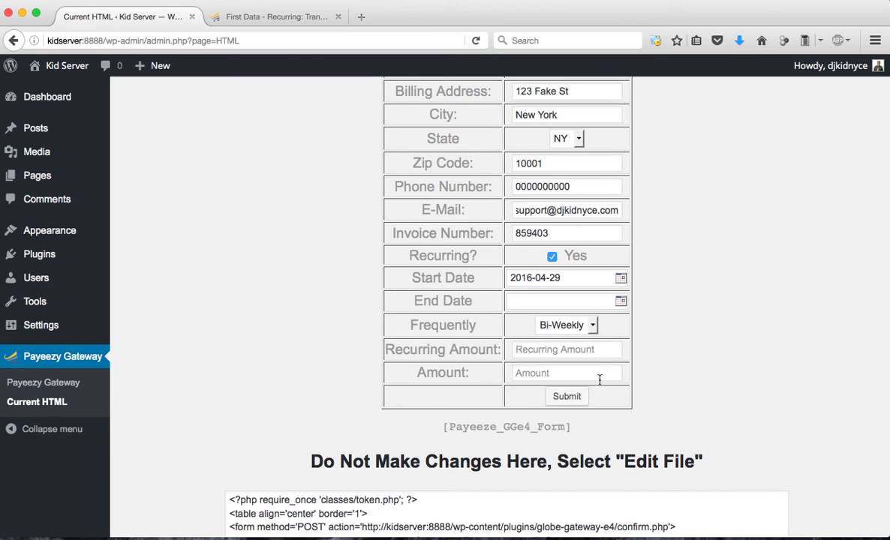
pyautogui.click(621, 301)
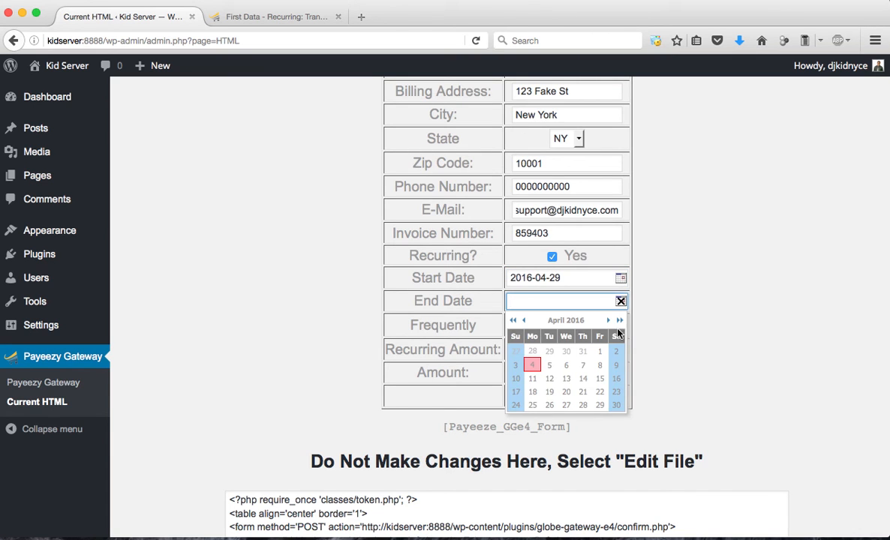
pyautogui.click(620, 321)
pyautogui.click(620, 322)
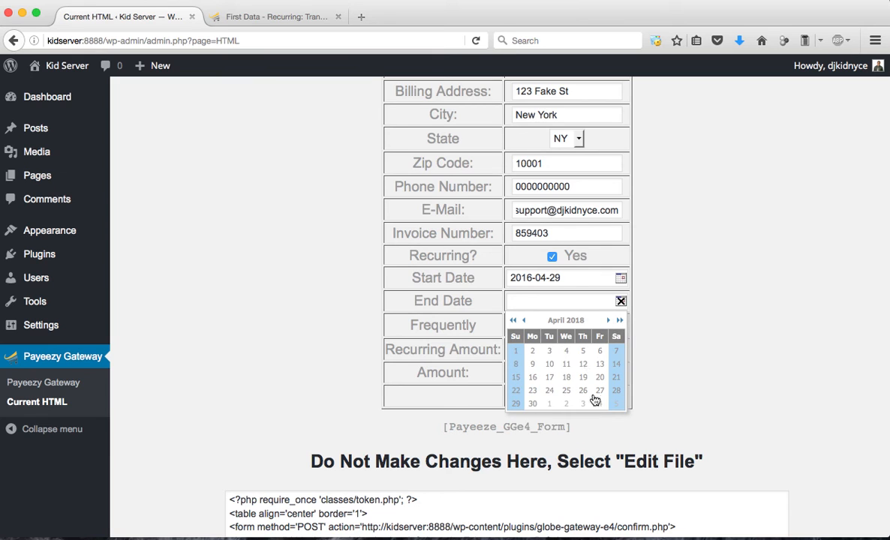
pyautogui.click(517, 404)
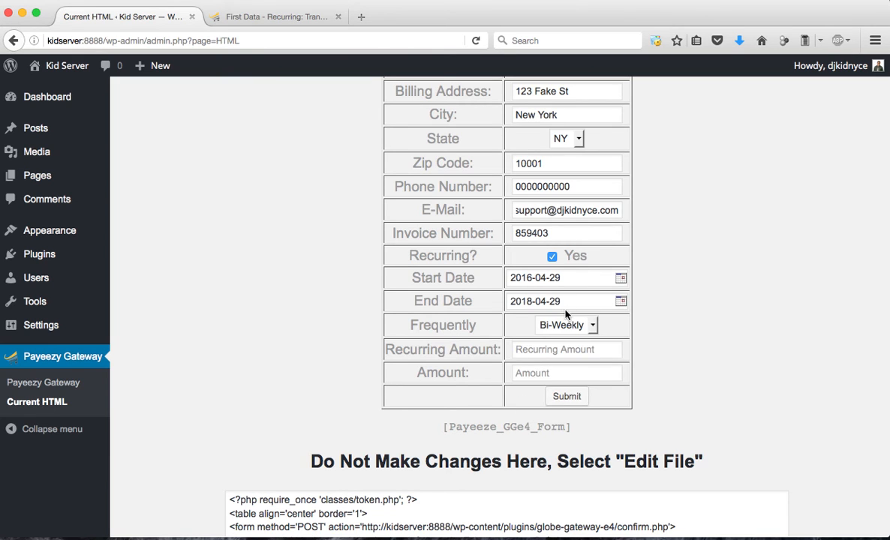
# Set the frequency to Annually, the recurring amount to 40.00 and the amount to 1000.00
pyautogui.click(593, 326)
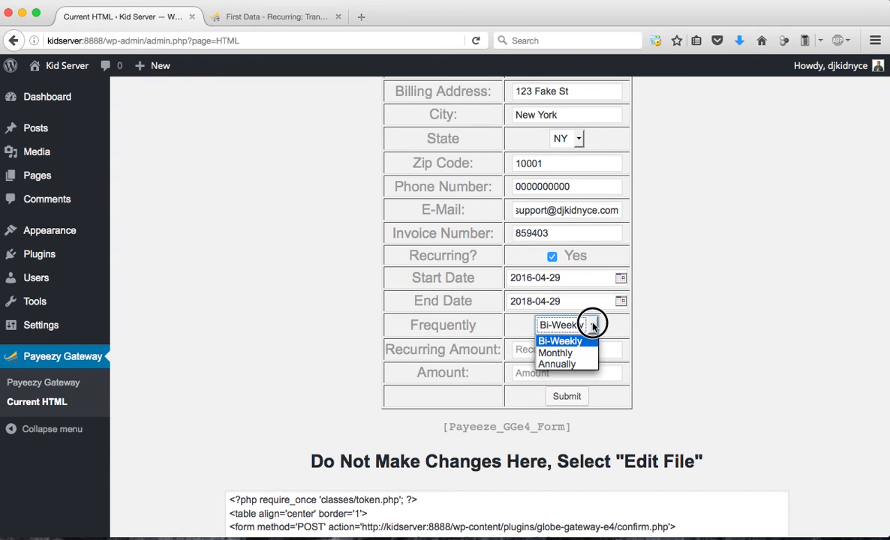
pyautogui.click(582, 365)
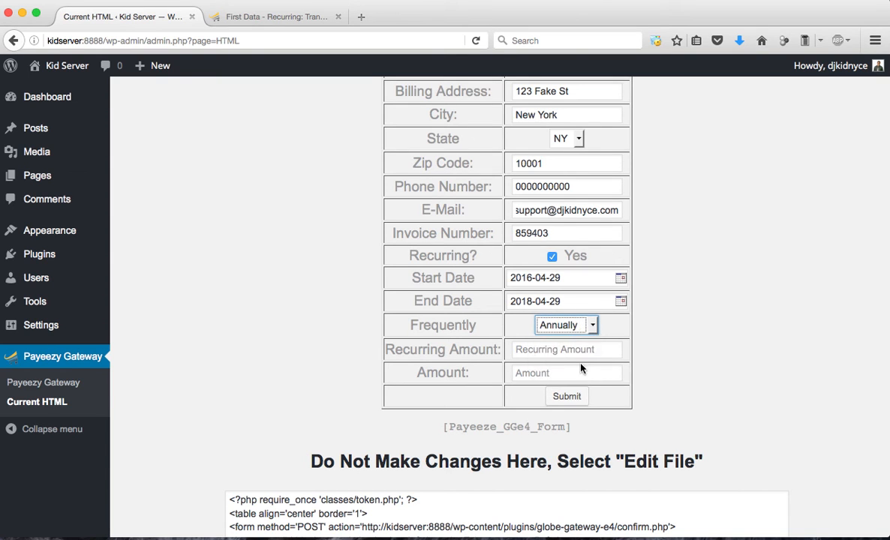
pyautogui.click(527, 351)
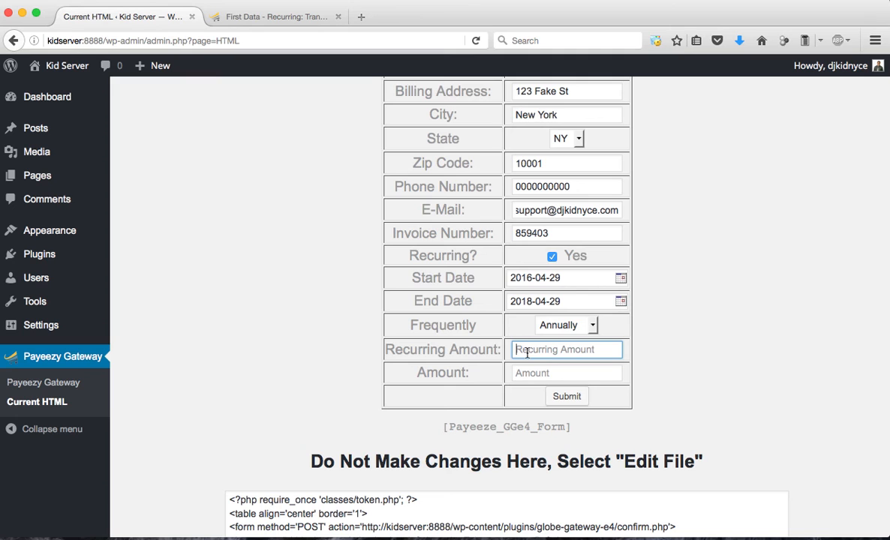
pyautogui.write('40.00')
pyautogui.click(528, 372)
pyautogui.write('1')
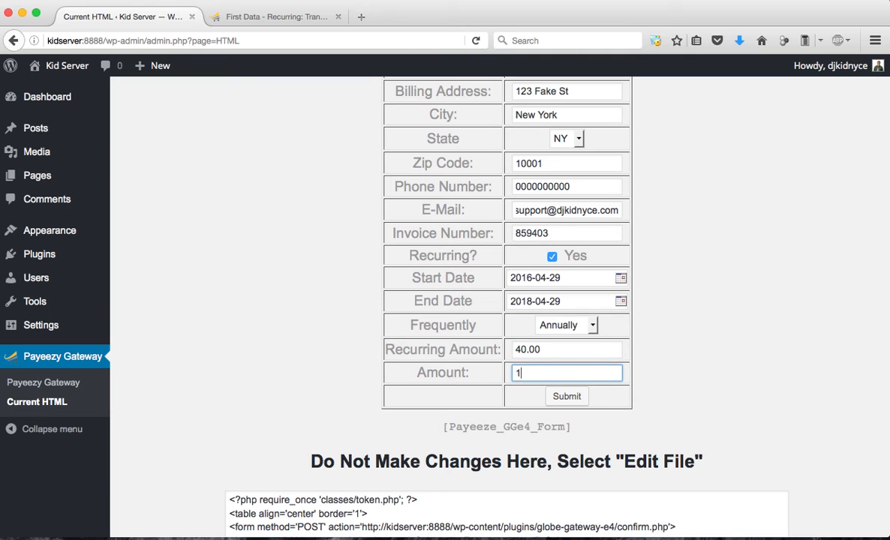
pyautogui.write('000.00')
pyautogui.click(746, 369)
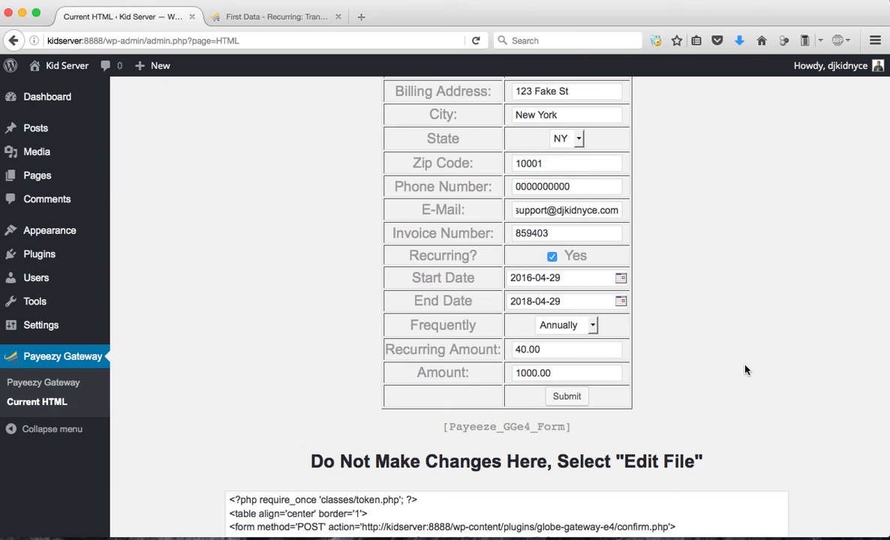
# Review the completed payment form and submit it to the demo payment page
pyautogui.scroll(2, 745, 369)
pyautogui.scroll(-2, 745, 369)
pyautogui.click(566, 415)
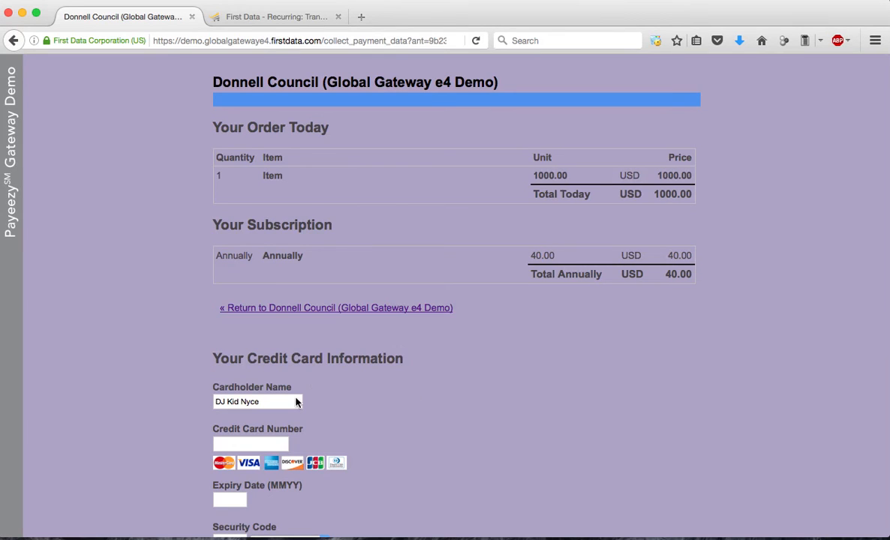
# Enter the credit card number, expiry date and security code on the demo payment page
pyautogui.click(264, 447)
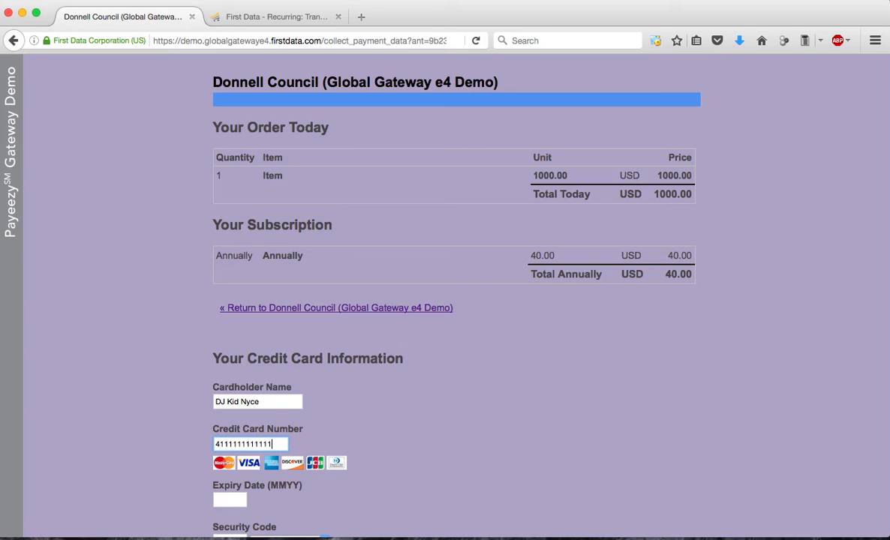
pyautogui.press('Tab')
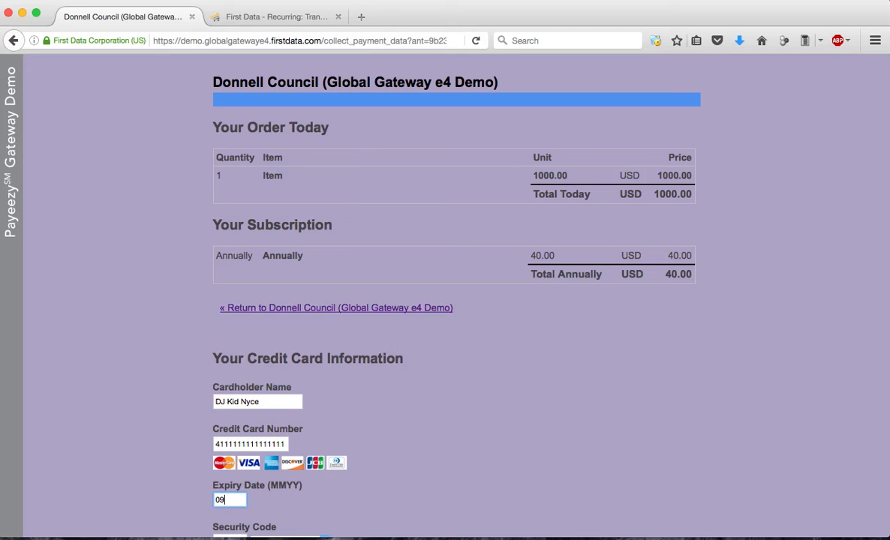
pyautogui.scroll(-5, 239, 425)
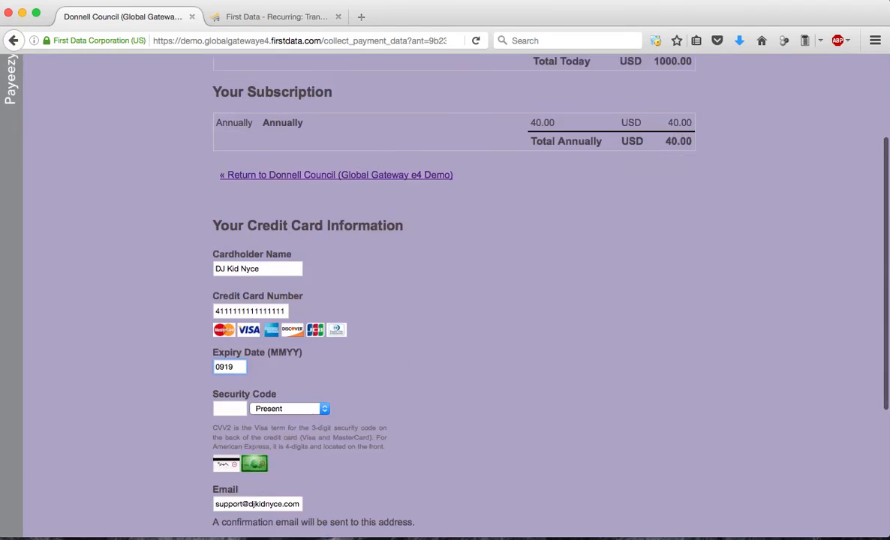
pyautogui.click(225, 382)
pyautogui.write('123')
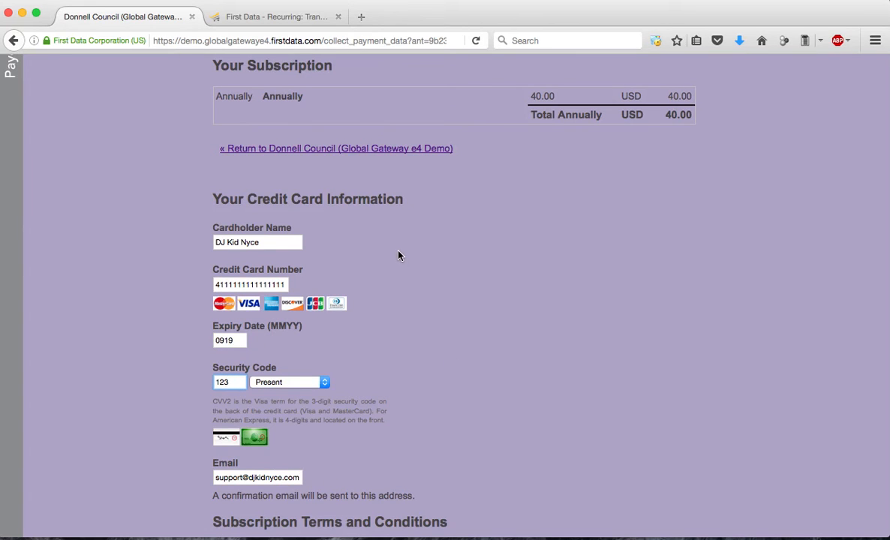
# Submit the demo payment with the entered credit card
pyautogui.scroll(-3, 270, 485)
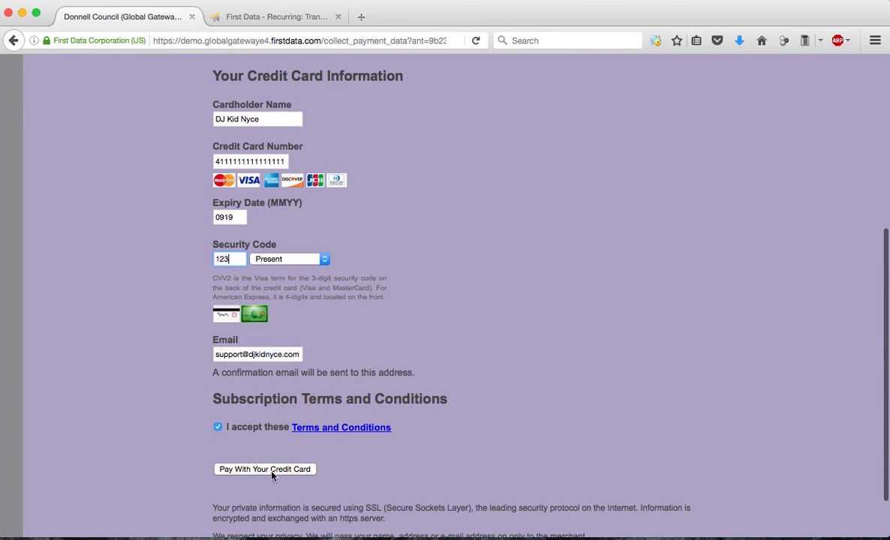
pyautogui.click(271, 471)
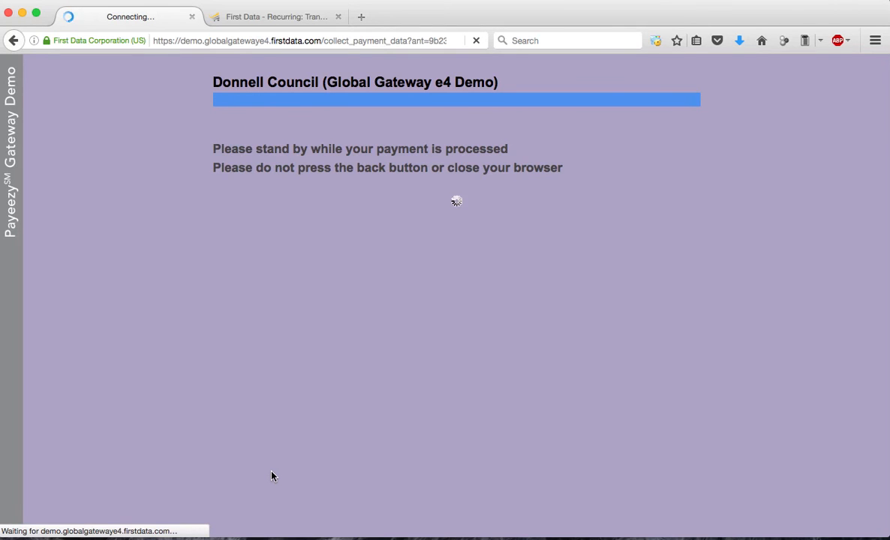
pyautogui.click(502, 156)
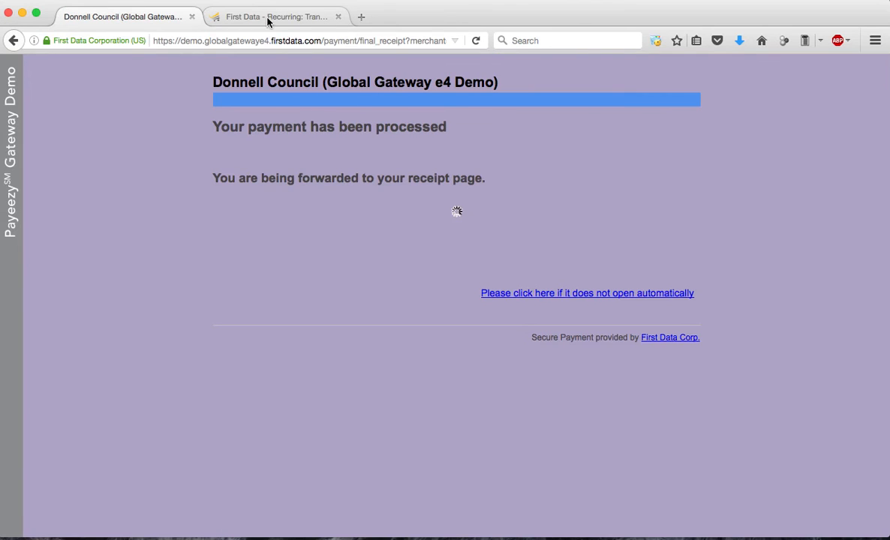
# Return from the payment receipt to the WordPress Current HTML page through the browsing history
pyautogui.rightClick(14, 40)
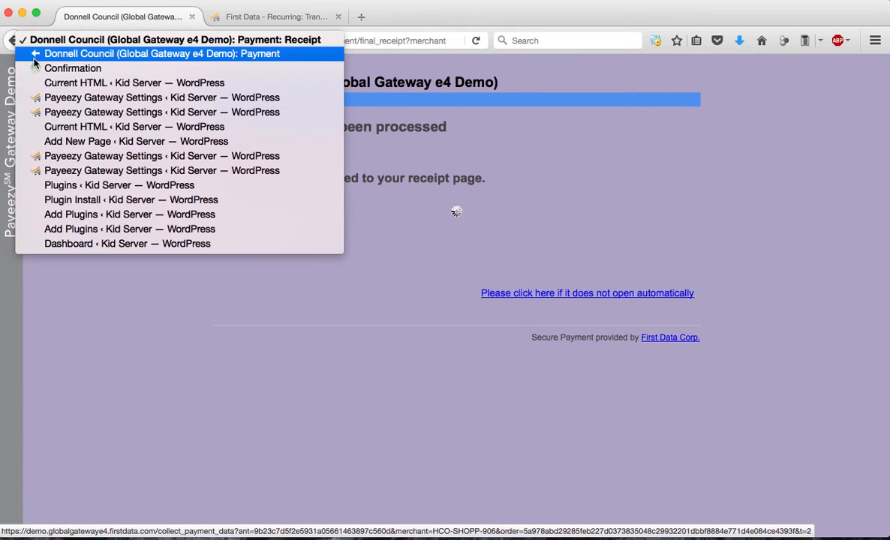
pyautogui.click(118, 84)
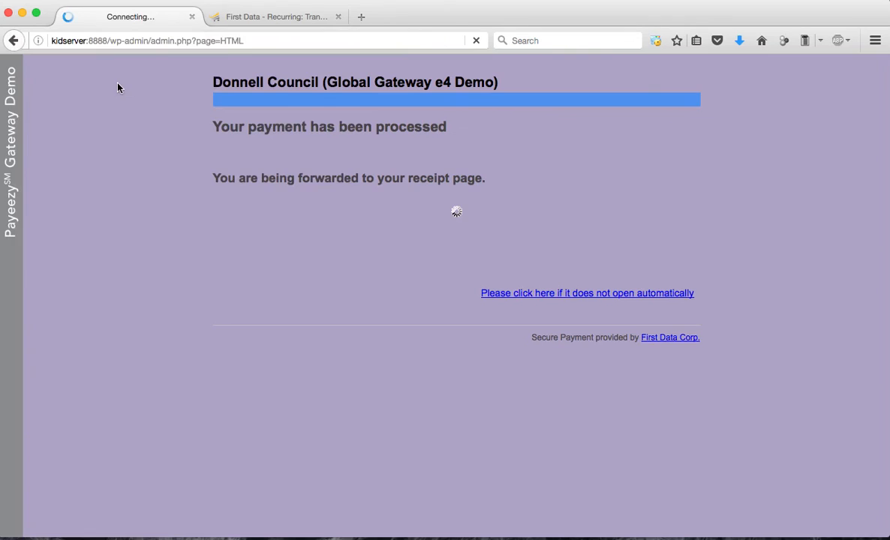
pyautogui.scroll(-1, 225, 150)
# Switch to the First Data gateway site and examine today's purchase in the transactions list
pyautogui.click(244, 16)
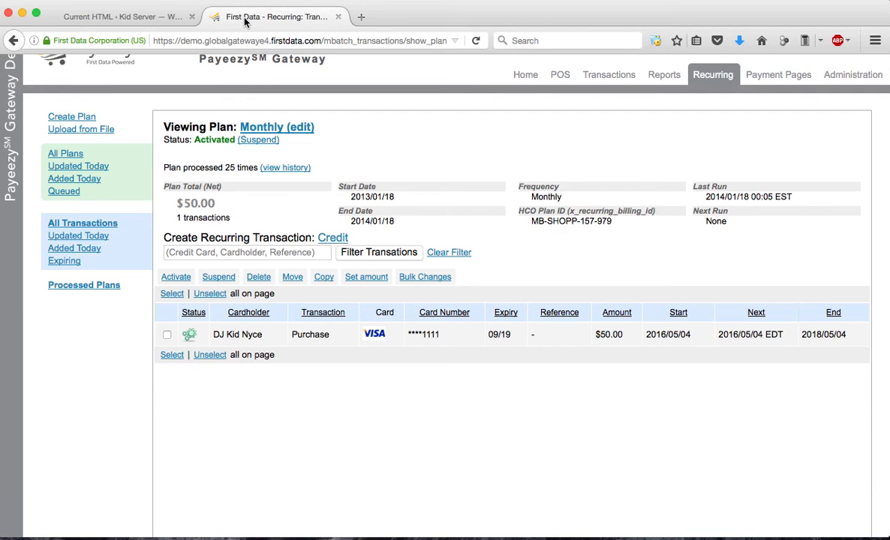
pyautogui.click(717, 77)
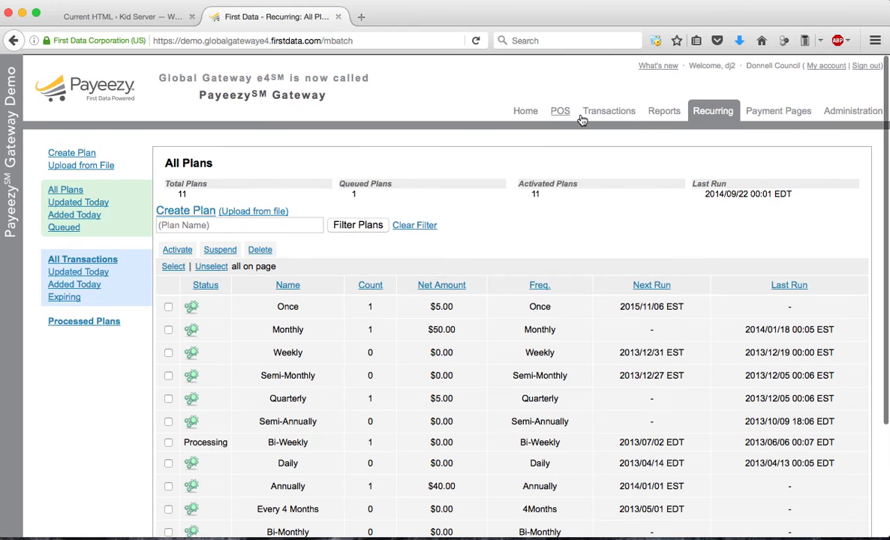
pyautogui.click(607, 110)
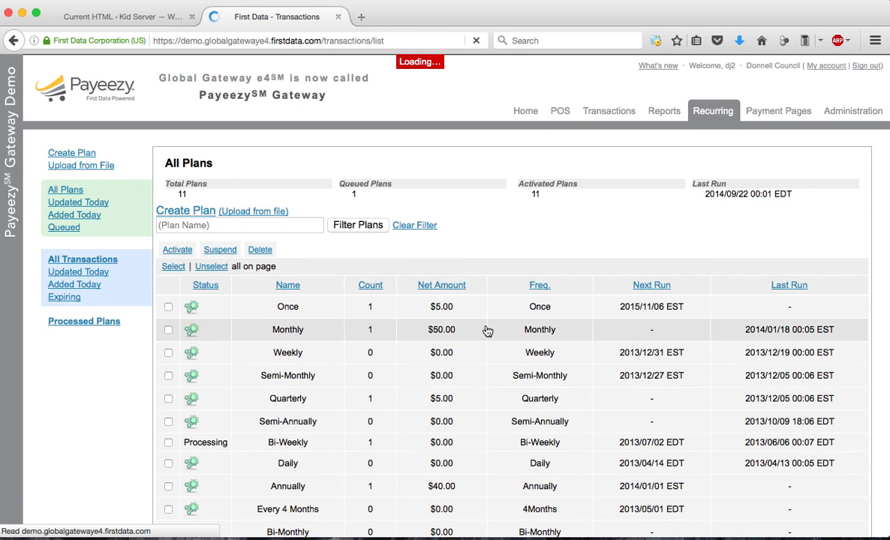
pyautogui.scroll(-3, 366, 414)
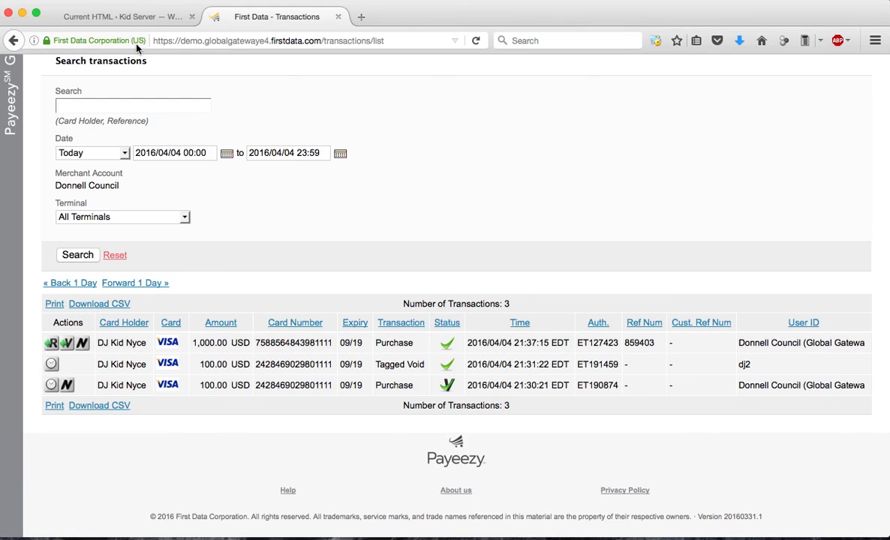
# Open the Annually plan among the recurring plans to check the new subscription
pyautogui.scroll(3, 589, 88)
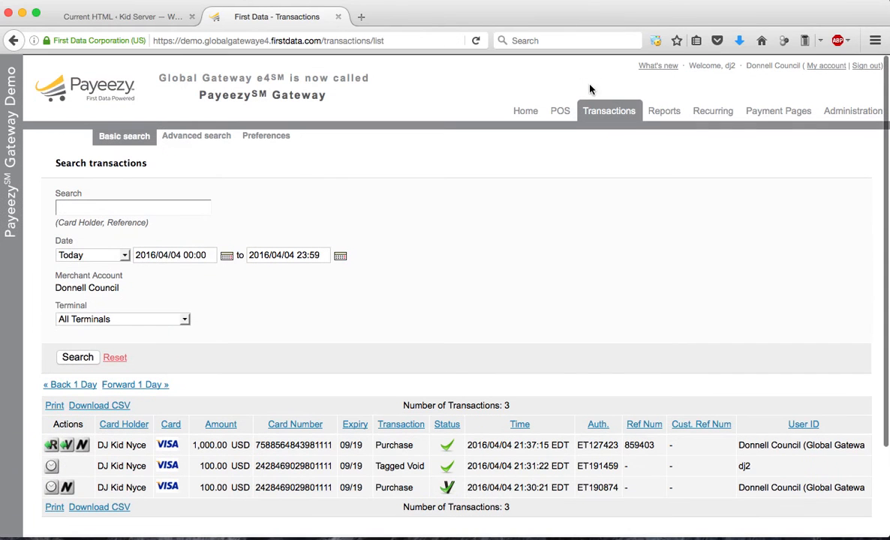
pyautogui.click(709, 114)
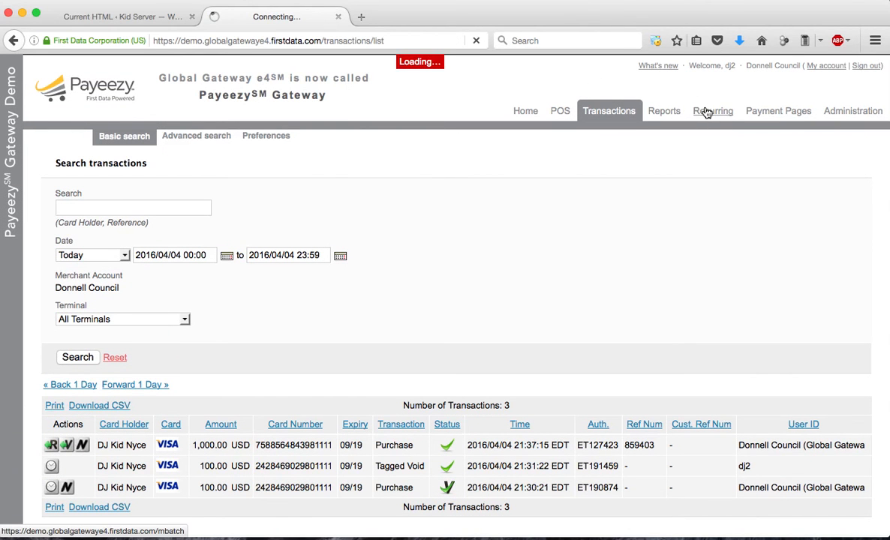
pyautogui.scroll(-3, 684, 137)
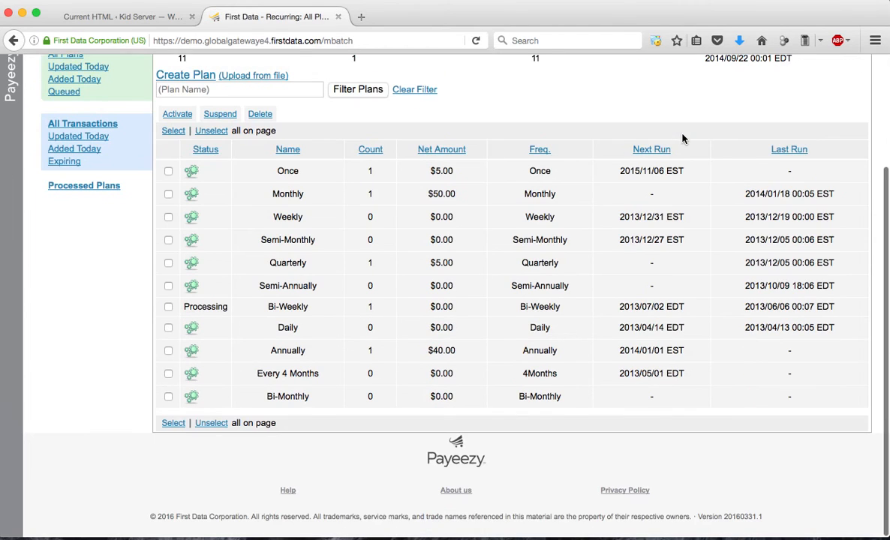
pyautogui.click(289, 351)
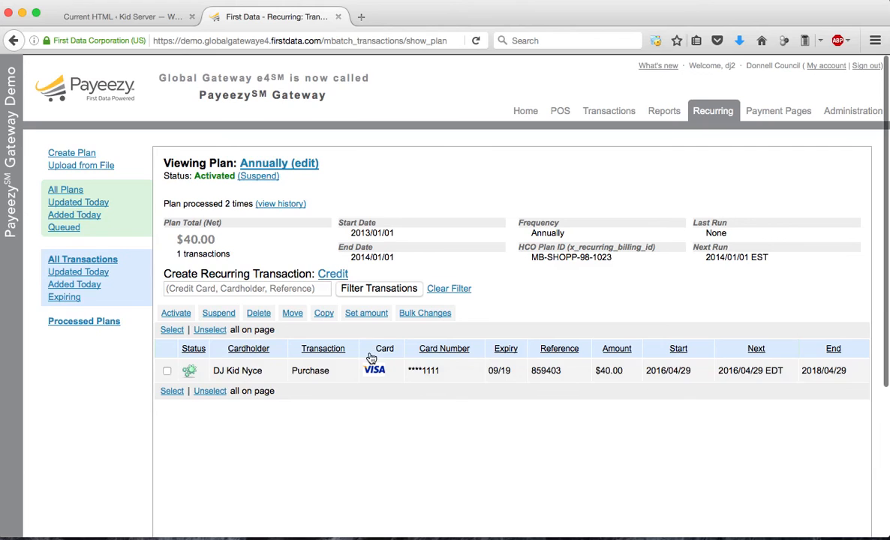
# Suspend the $40.00 recurring purchase in the Annually plan
pyautogui.scroll(-2, 328, 400)
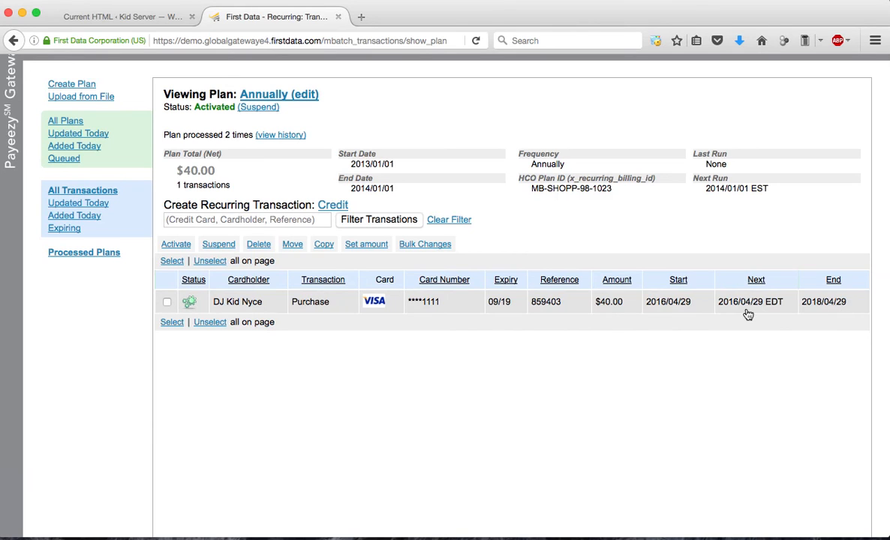
pyautogui.click(166, 302)
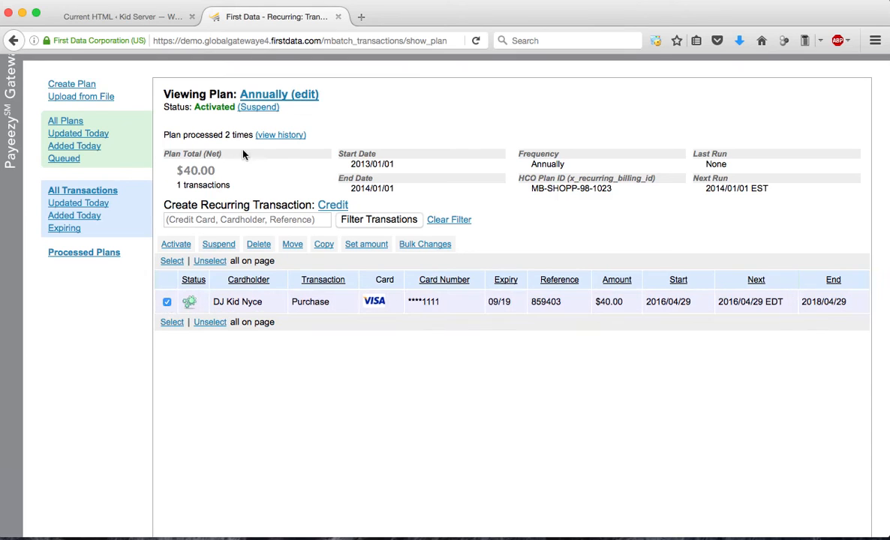
pyautogui.click(212, 244)
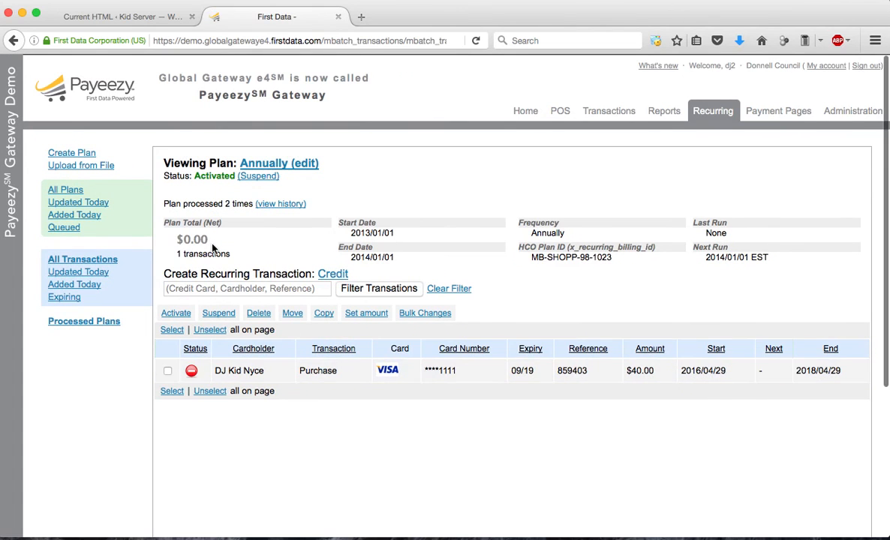
# Reactivate the suspended $40.00 recurring purchase in the Annually plan and open the gateway's transactions list
pyautogui.click(167, 370)
pyautogui.click(177, 313)
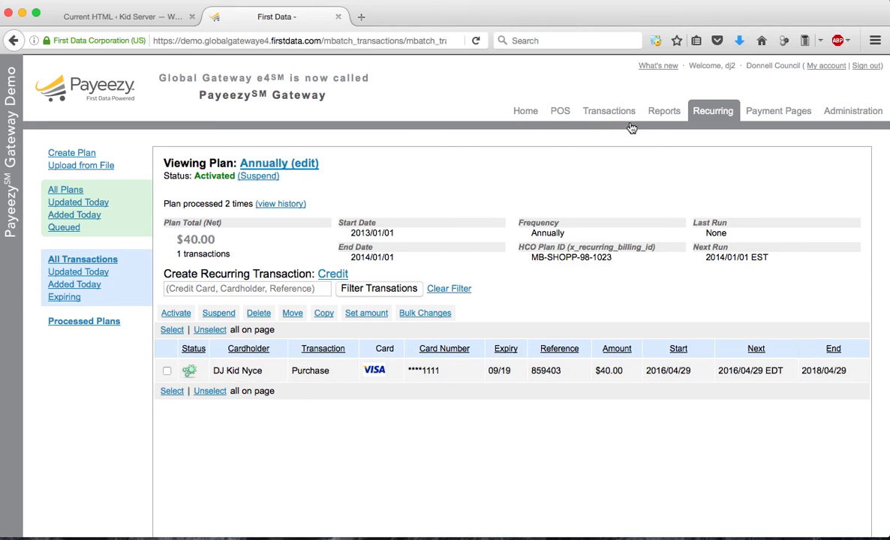
pyautogui.click(613, 114)
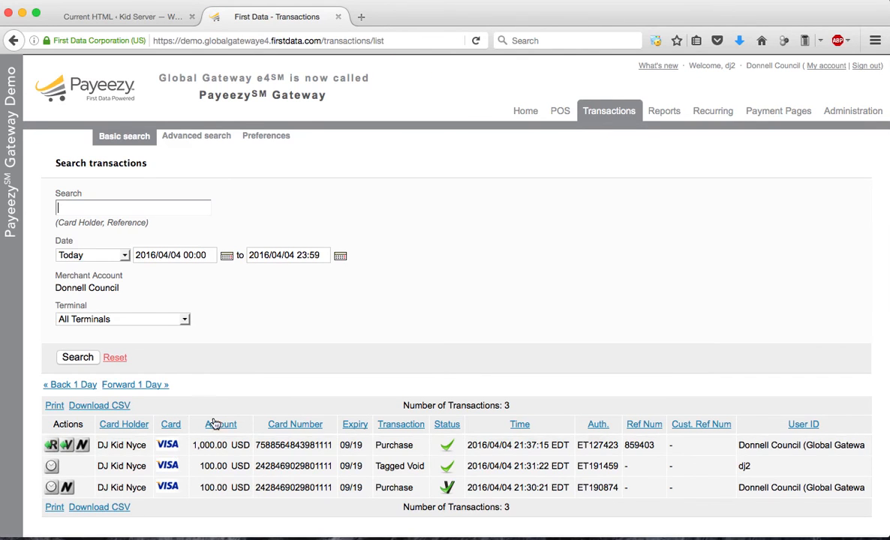
# Switch to the WordPress admin site, open the Payeezy Gateway settings and create a backup of the plug-in
pyautogui.click(135, 25)
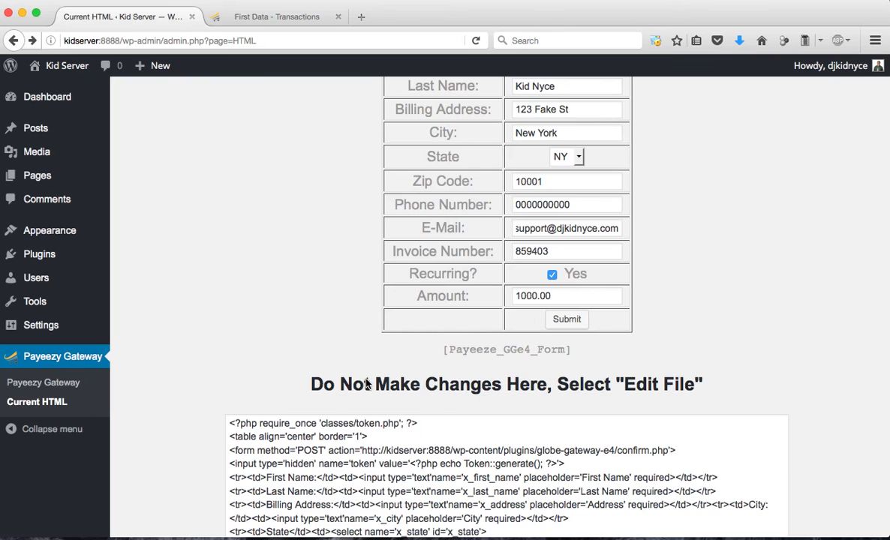
pyautogui.scroll(-5, 301, 359)
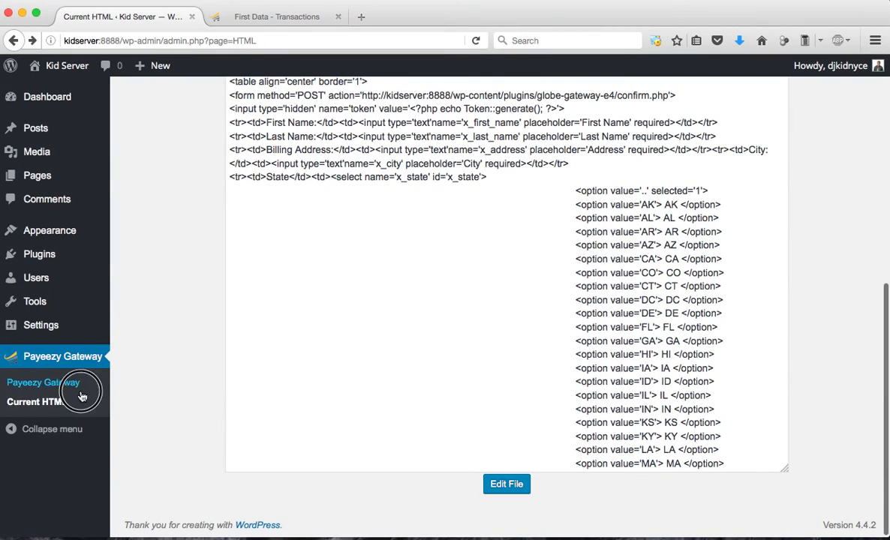
pyautogui.click(54, 383)
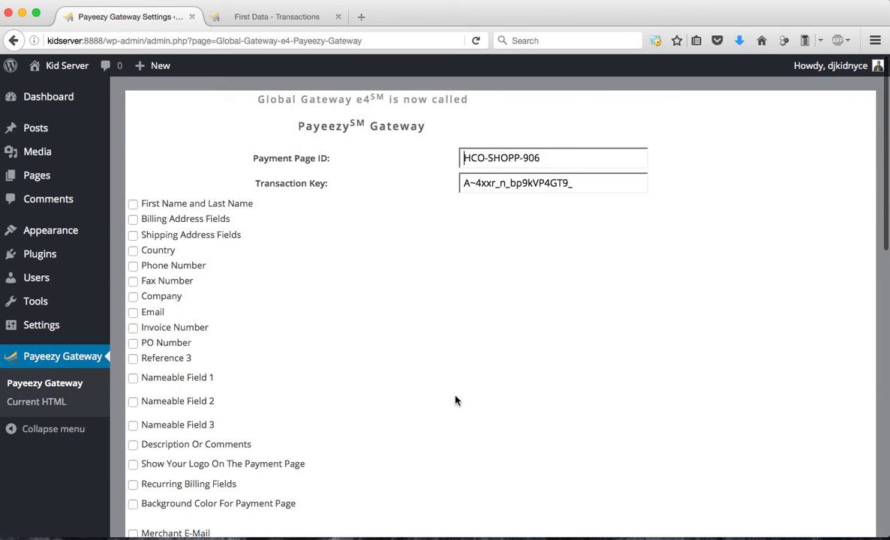
pyautogui.scroll(-15, 456, 401)
pyautogui.scroll(-2, 456, 401)
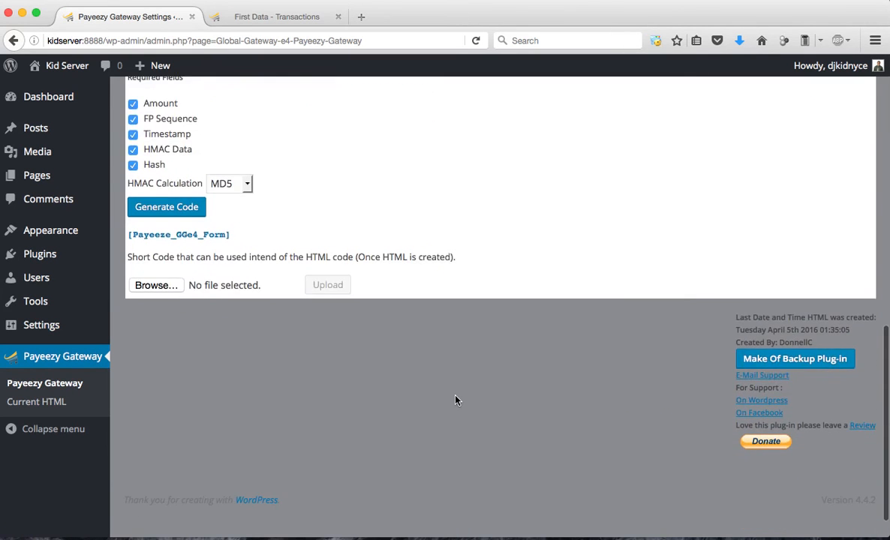
pyautogui.click(767, 367)
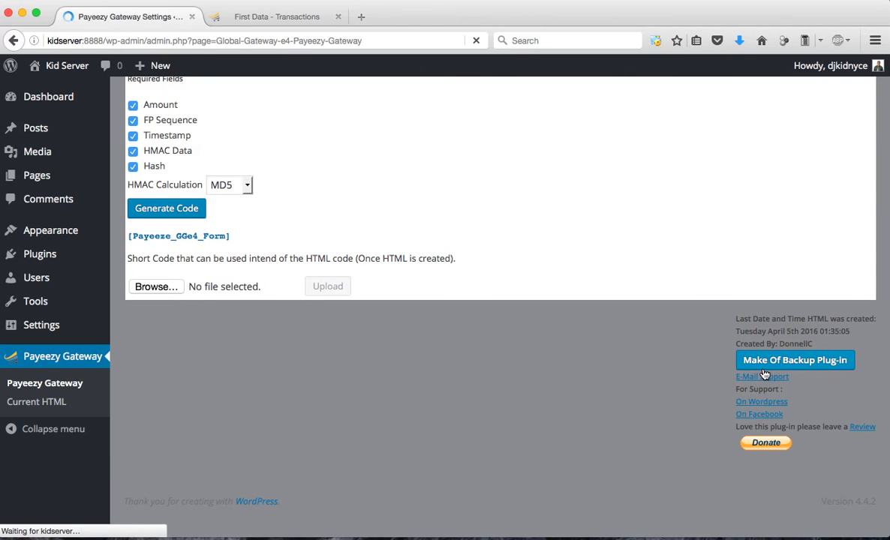
# Download the plug-in backup zip and save the file to the computer
pyautogui.scroll(-5, 764, 373)
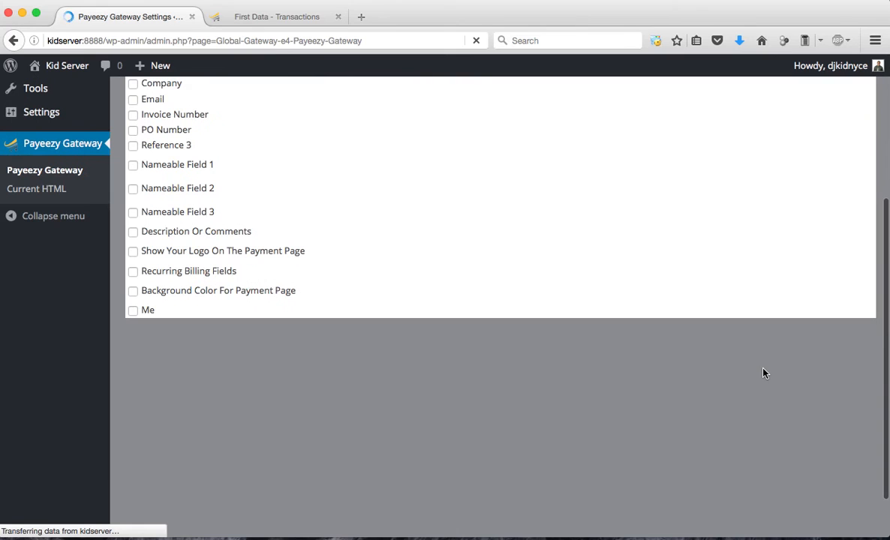
pyautogui.scroll(-7, 479, 391)
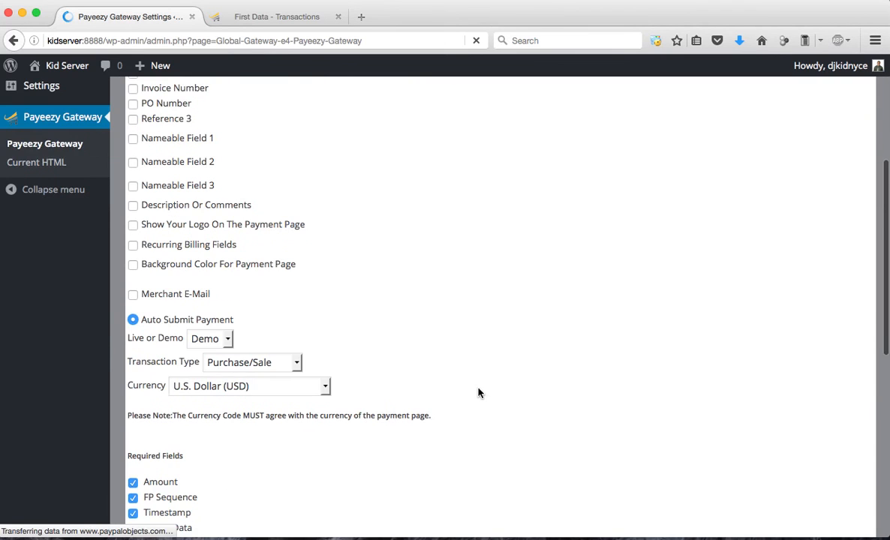
pyautogui.scroll(-2, 479, 392)
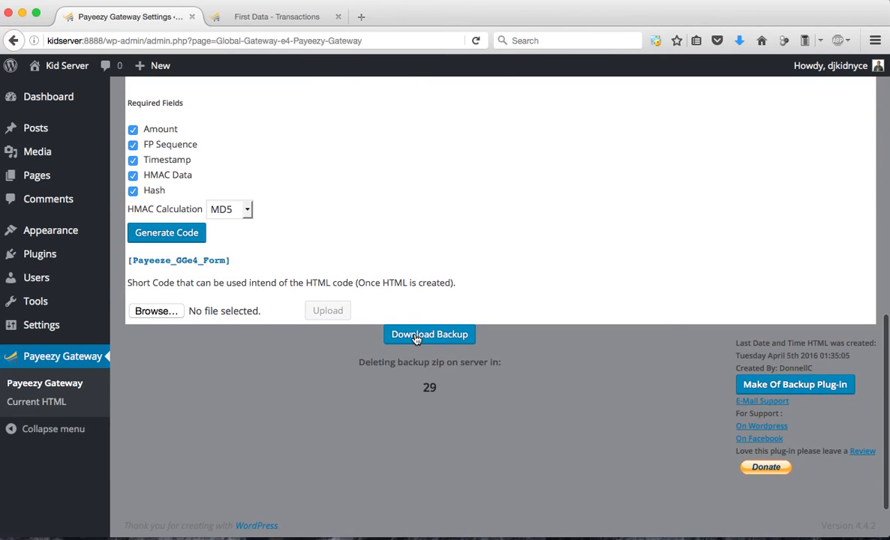
pyautogui.click(463, 337)
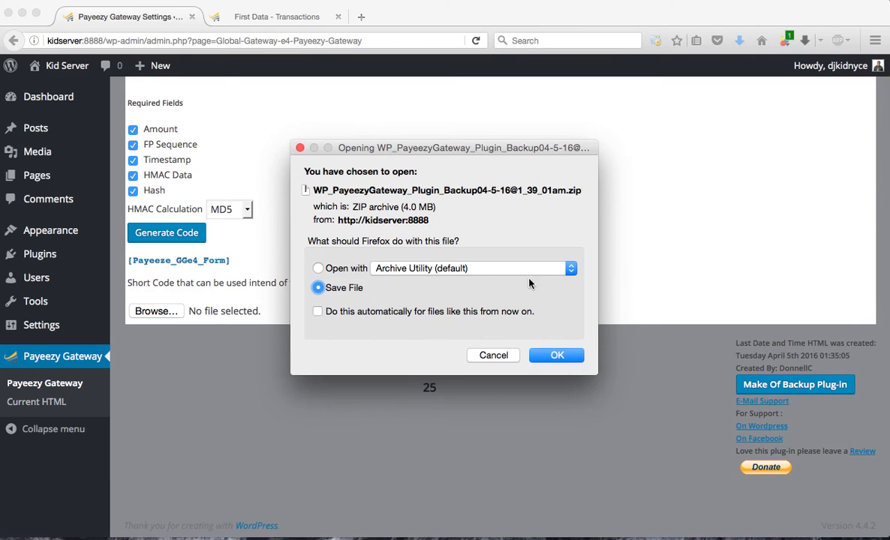
pyautogui.click(559, 358)
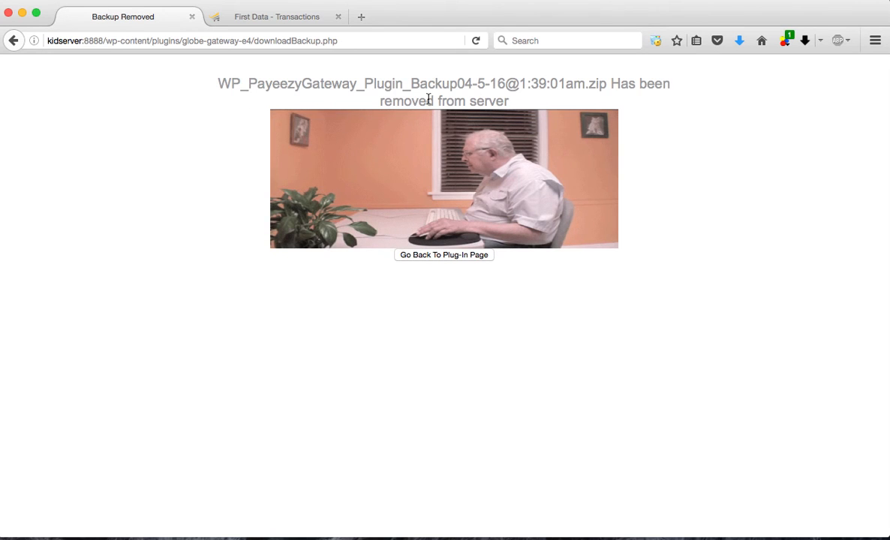
# Check the backup file name on the Backup Removed page and go back to the plug-in page
pyautogui.moveTo(223, 83); pyautogui.dragTo(600, 85)
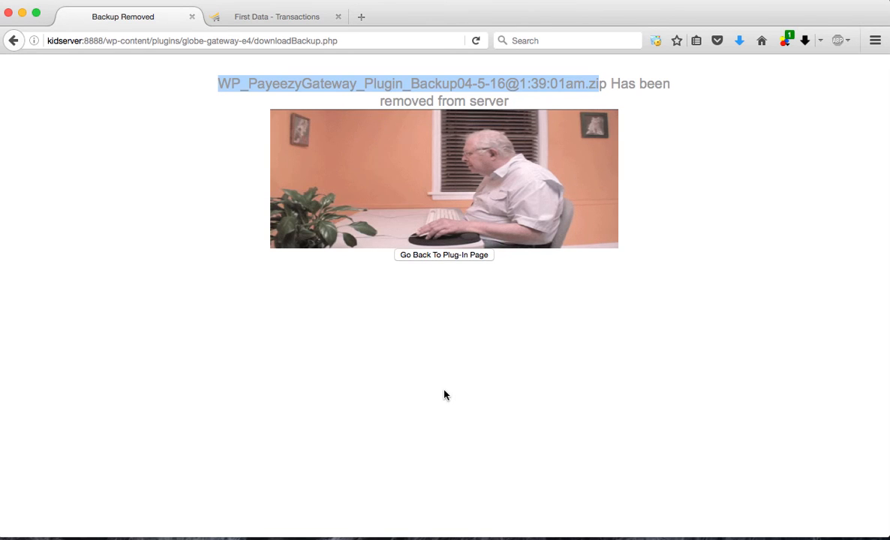
pyautogui.click(439, 386)
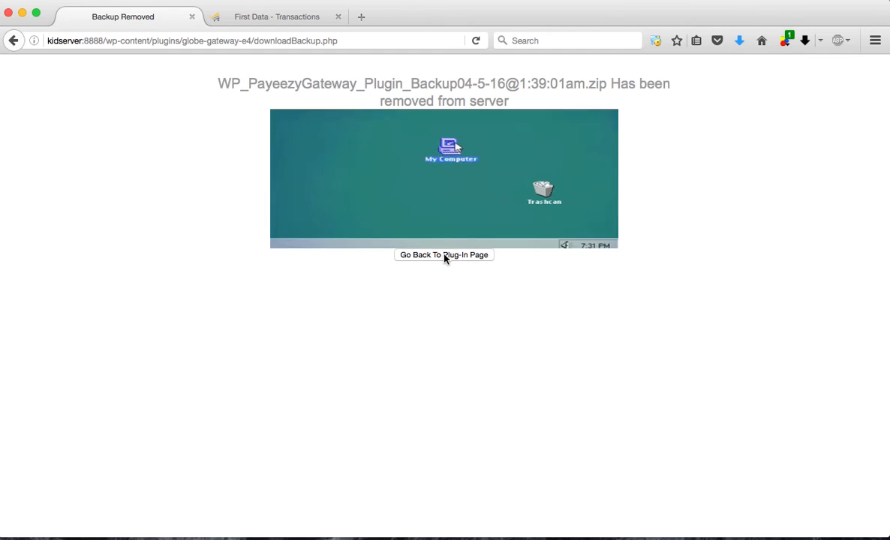
pyautogui.click(444, 256)
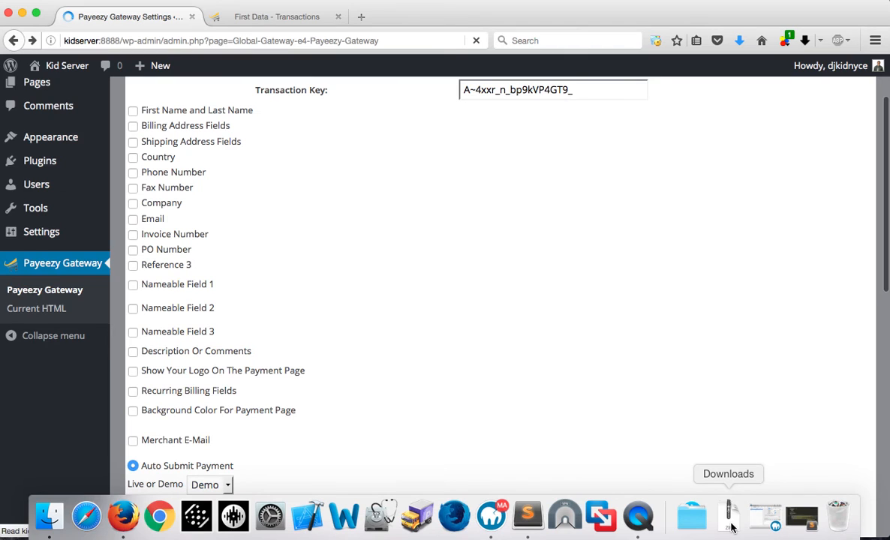
pyautogui.click(732, 527)
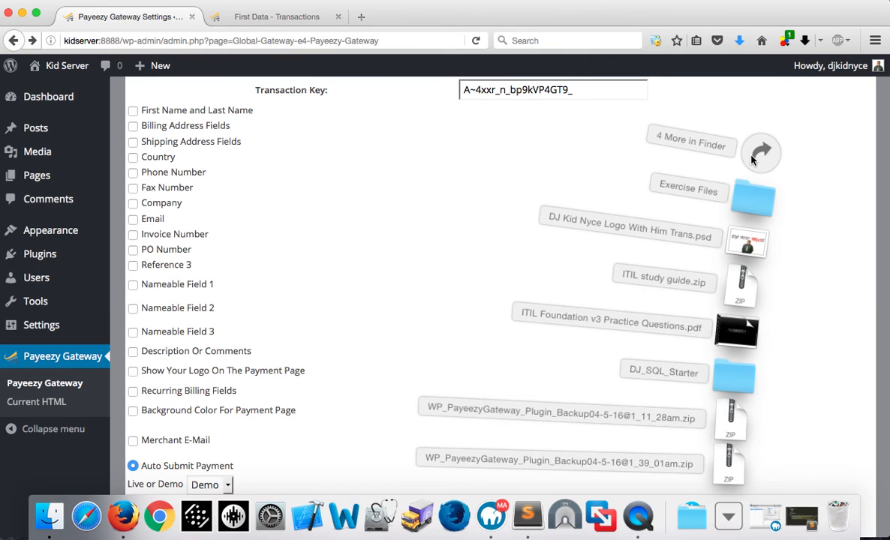
pyautogui.click(727, 473)
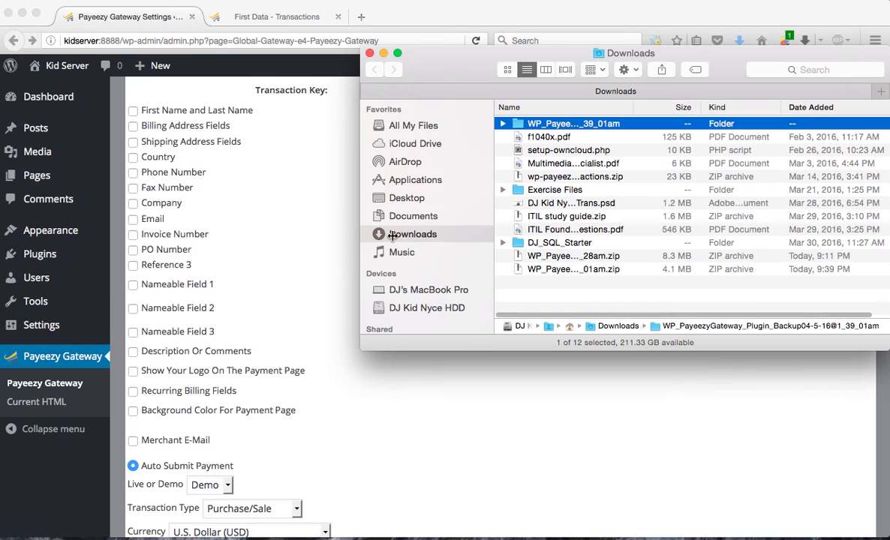
pyautogui.doubleClick(575, 124)
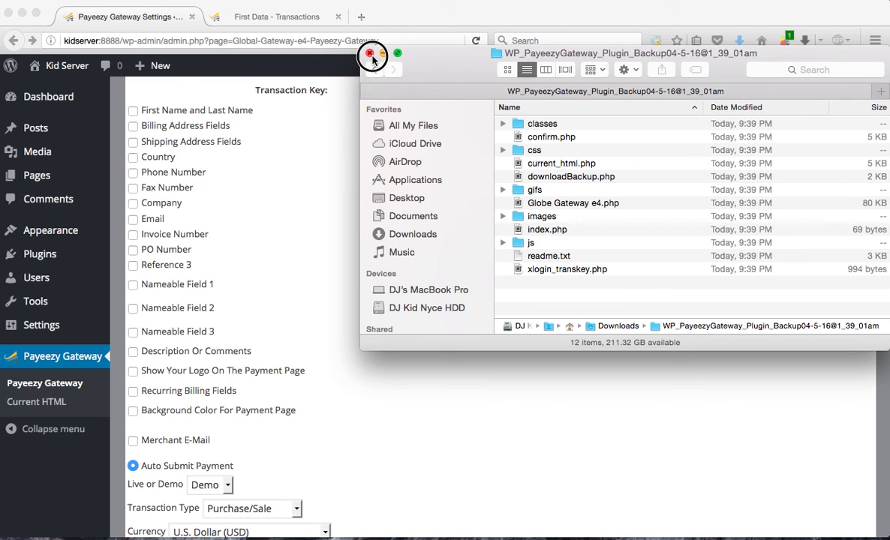
pyautogui.click(370, 53)
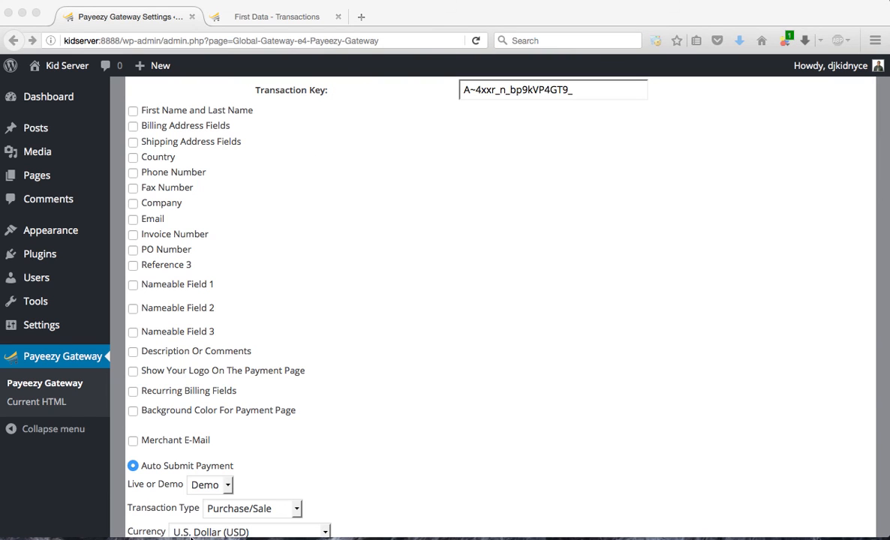
# Open the Current HTML page and examine the generated form, especially its Invoice Number field, and the code below it
pyautogui.click(47, 410)
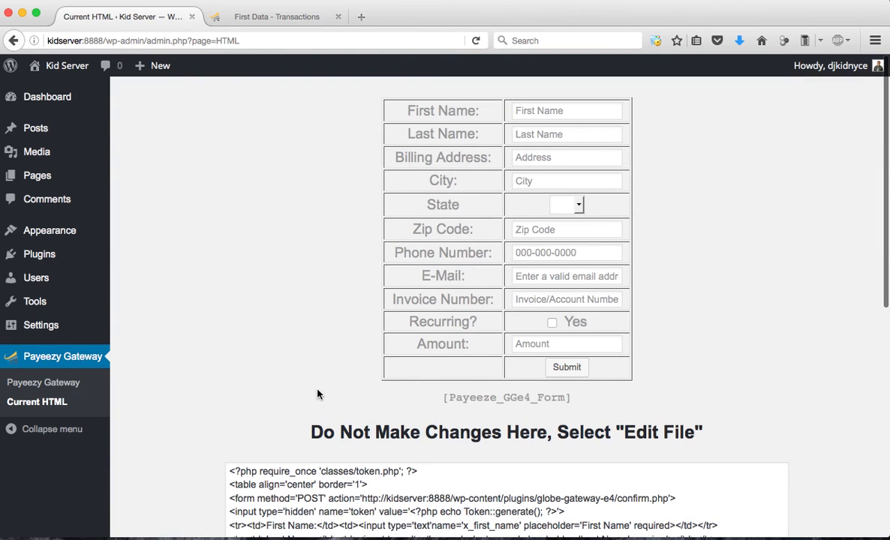
pyautogui.scroll(-2, 502, 431)
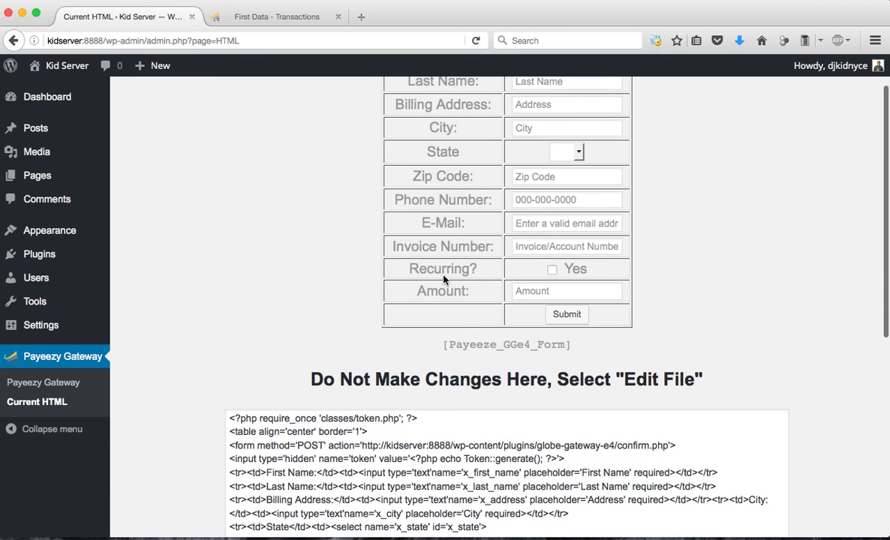
pyautogui.moveTo(391, 247); pyautogui.dragTo(465, 254)
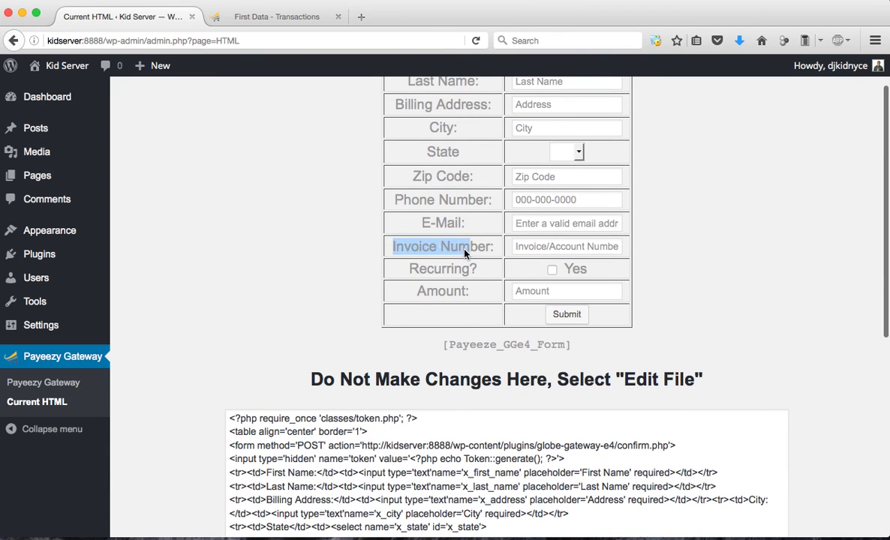
pyautogui.scroll(-4, 336, 304)
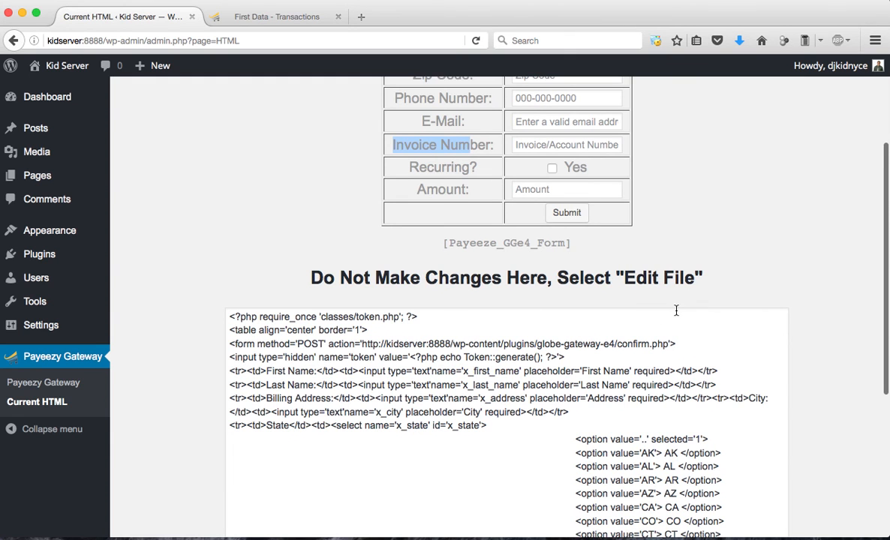
pyautogui.scroll(3, 677, 310)
pyautogui.scroll(-4, 677, 310)
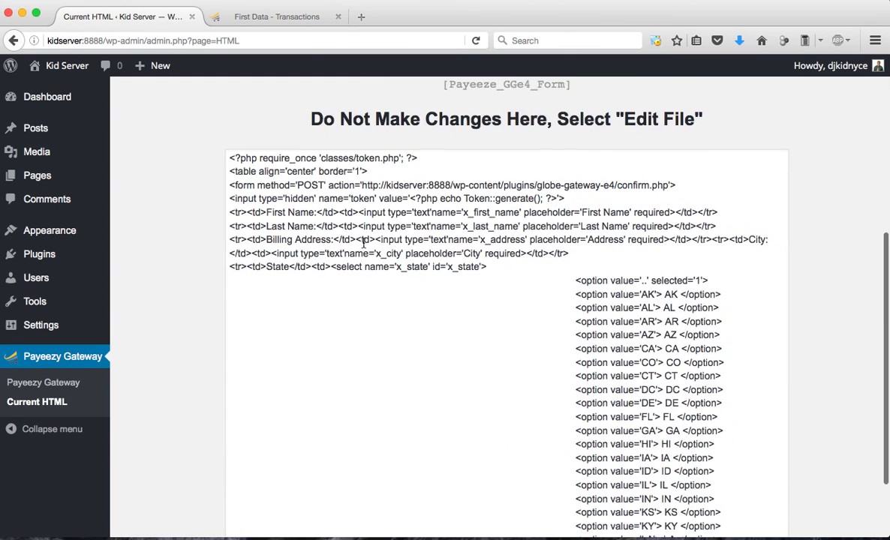
pyautogui.scroll(-5, 436, 244)
pyautogui.scroll(5, 436, 244)
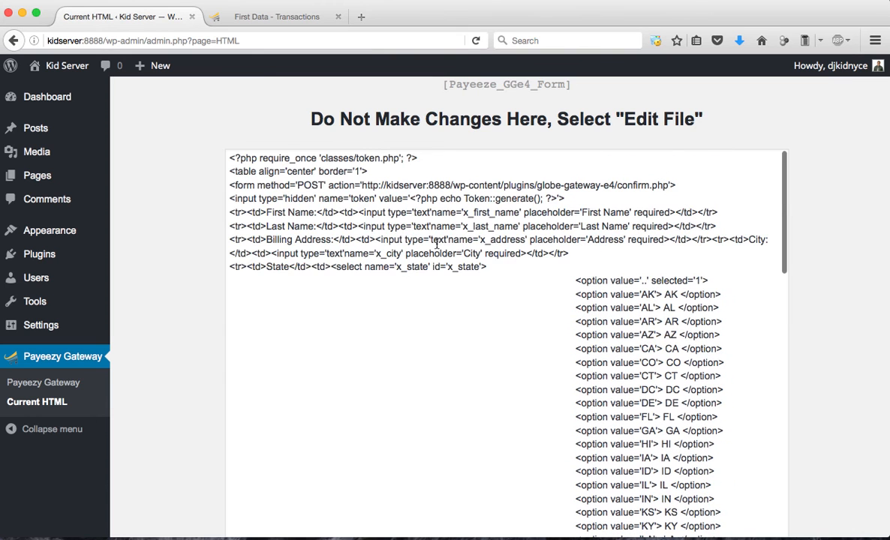
pyautogui.scroll(12, 739, 116)
pyautogui.scroll(-1, 739, 116)
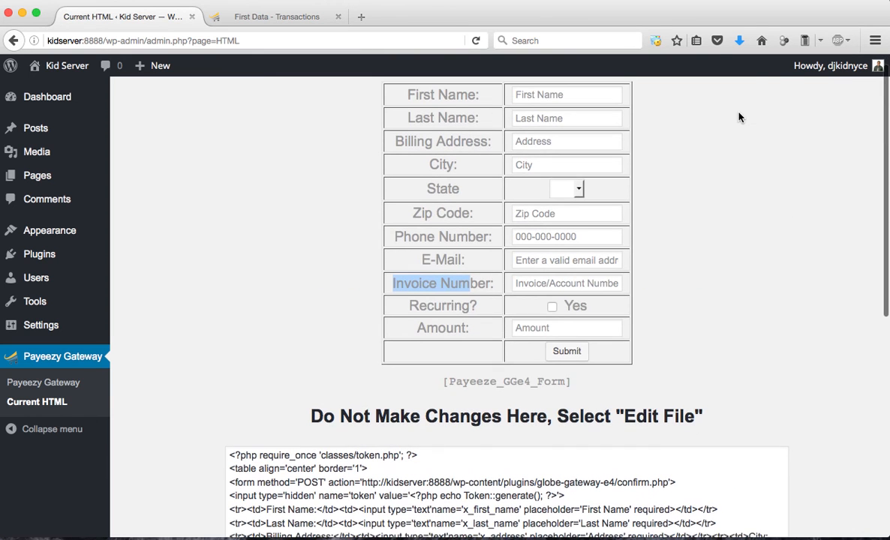
pyautogui.click(421, 288)
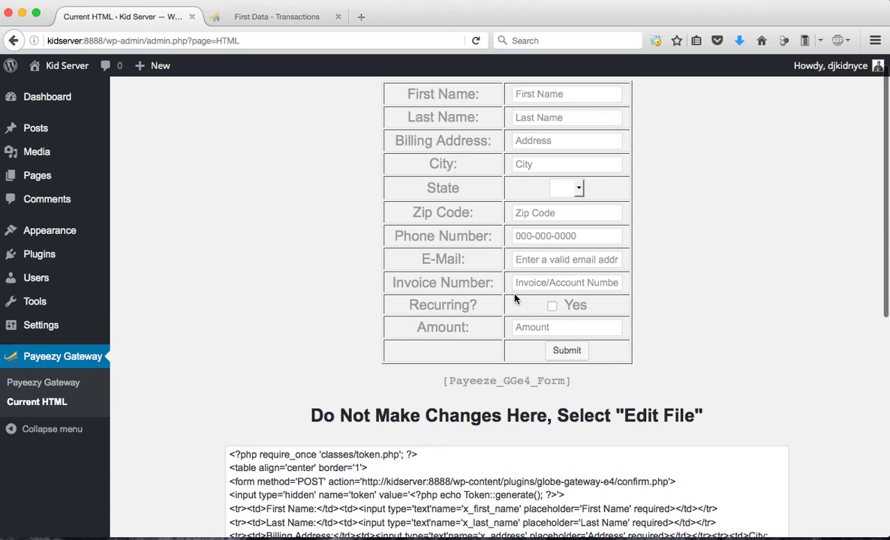
pyautogui.scroll(-3, 518, 299)
pyautogui.scroll(-8, 795, 238)
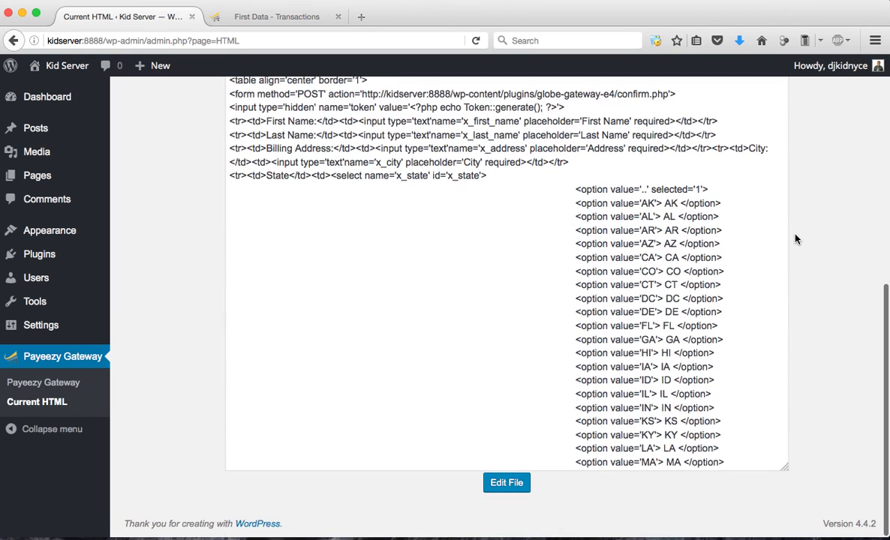
# Open current_html.php for editing, replace the "Invoice Number" label with "Booking Date" and save the file
pyautogui.click(504, 483)
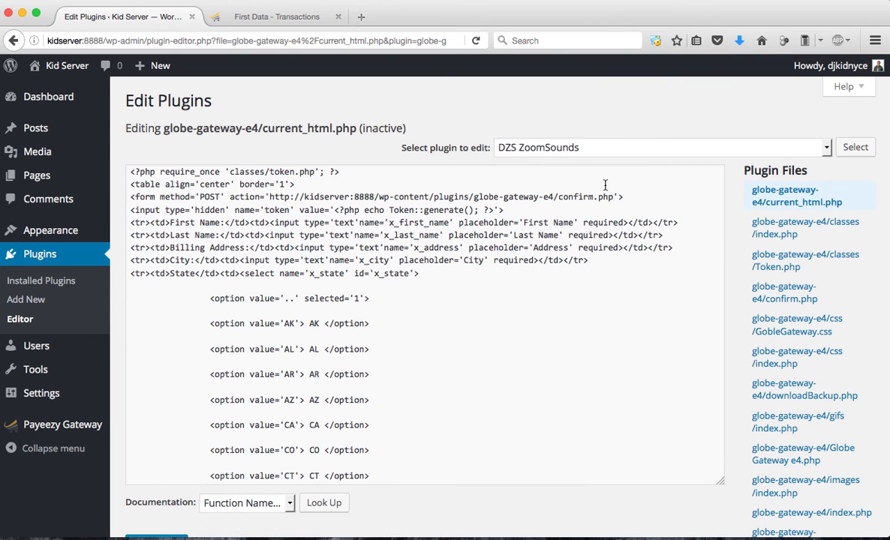
pyautogui.scroll(-4, 422, 284)
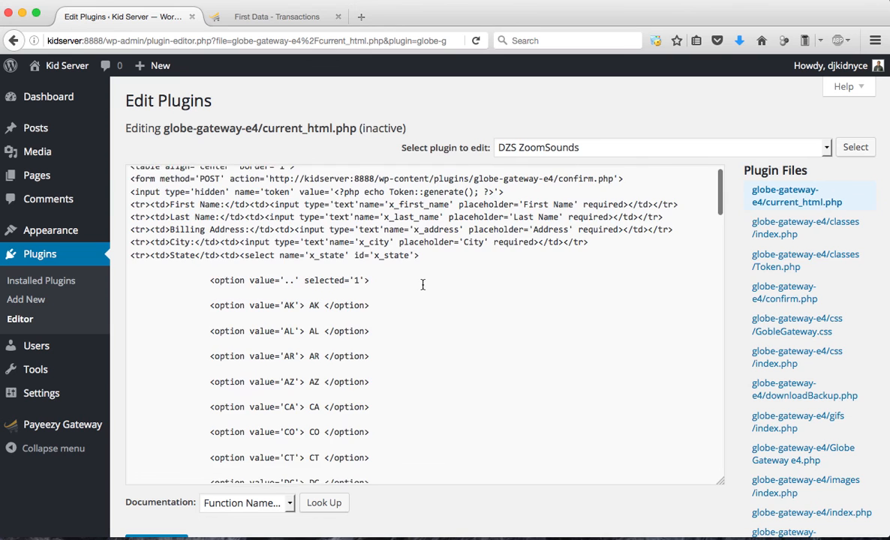
pyautogui.scroll(-15, 423, 285)
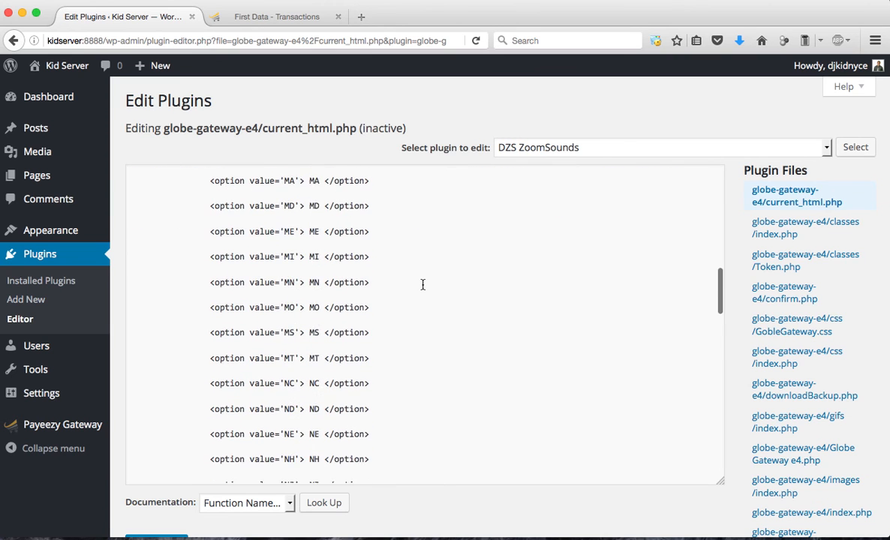
pyautogui.scroll(-5, 423, 284)
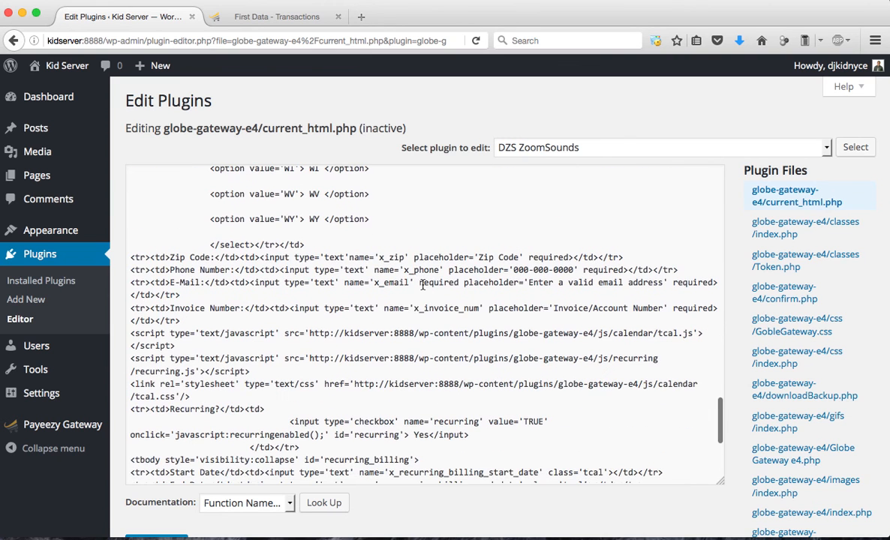
pyautogui.scroll(-1, 423, 284)
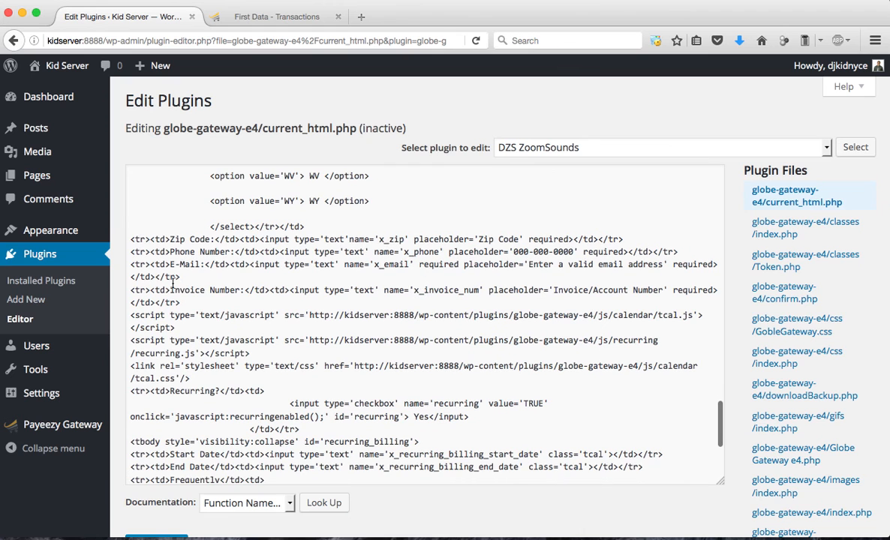
pyautogui.moveTo(171, 290); pyautogui.dragTo(240, 290)
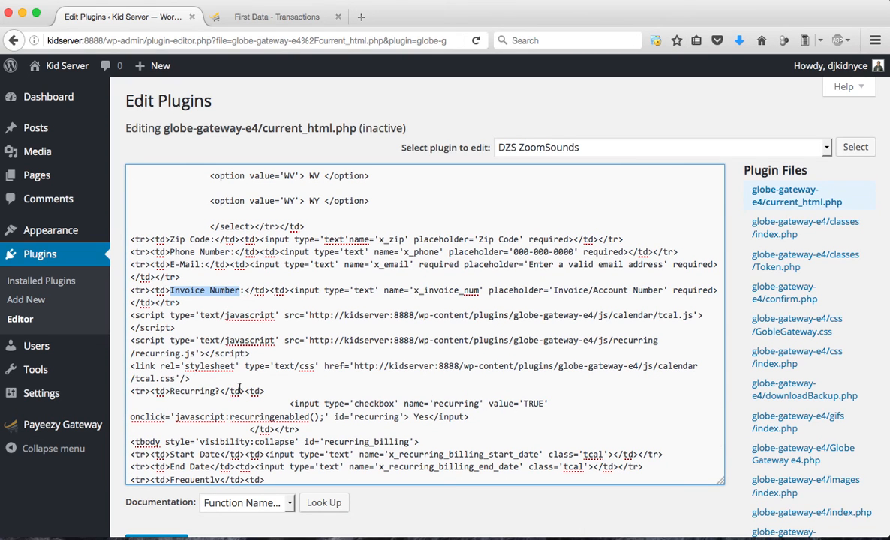
pyautogui.write('Booking')
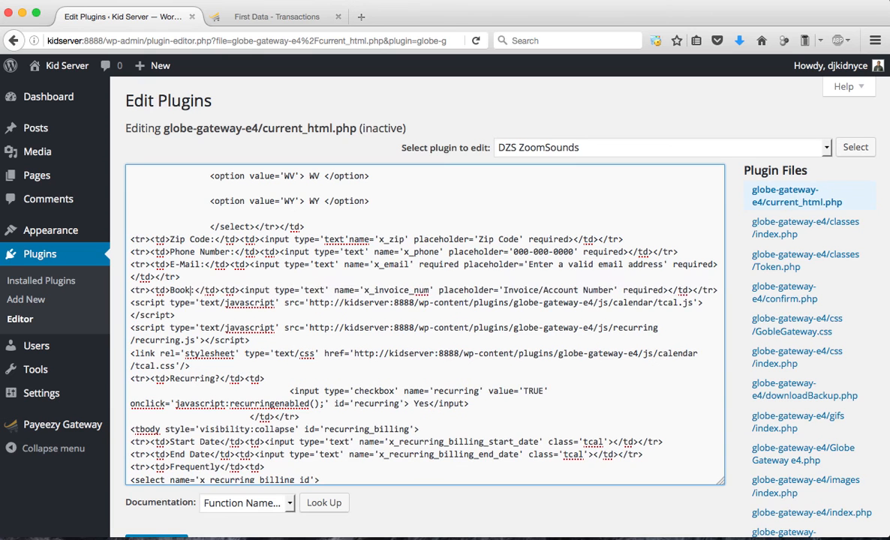
pyautogui.write(' Date:')
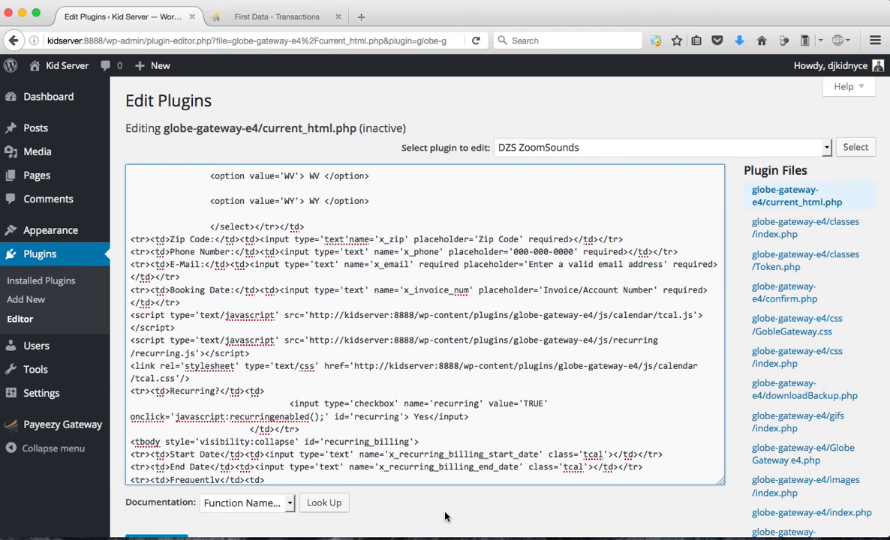
pyautogui.scroll(-2, 445, 518)
pyautogui.click(148, 479)
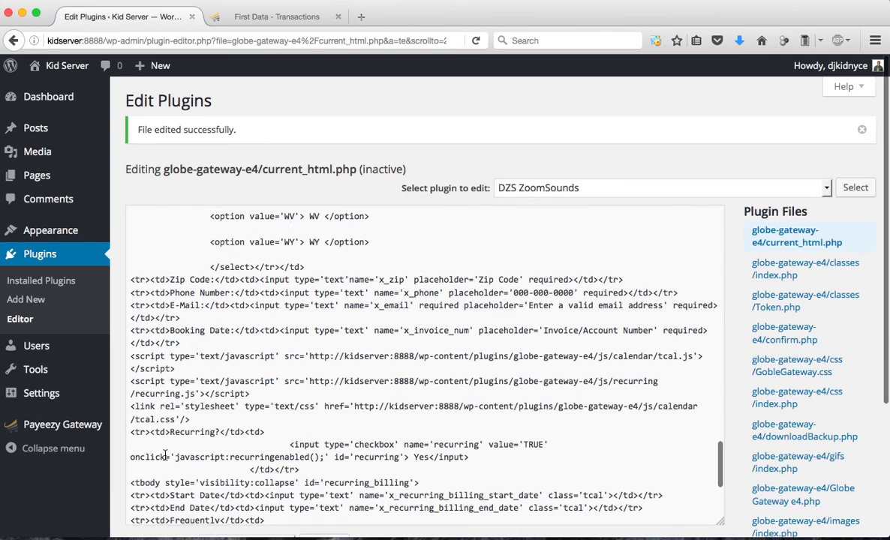
# Return to the Current HTML page and check the Booking Date label and its input field in the form
pyautogui.scroll(-2, 231, 258)
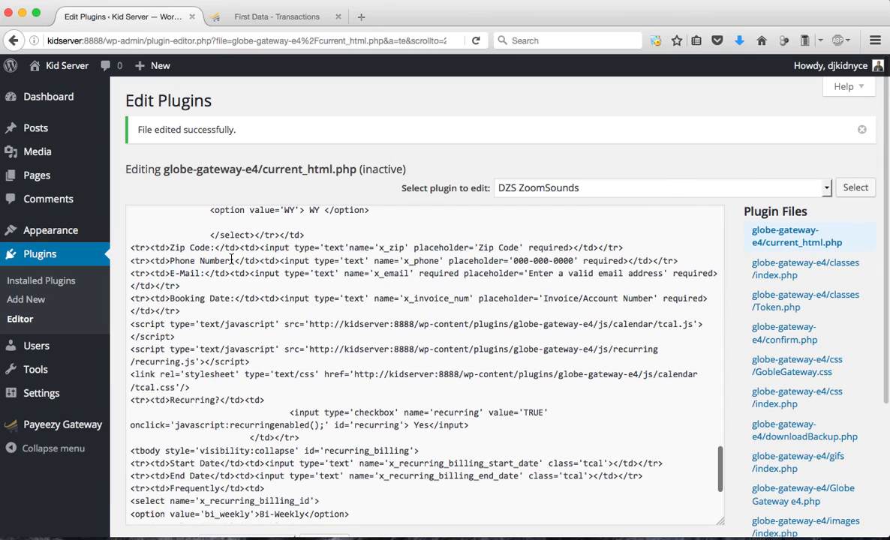
pyautogui.moveTo(75, 425)
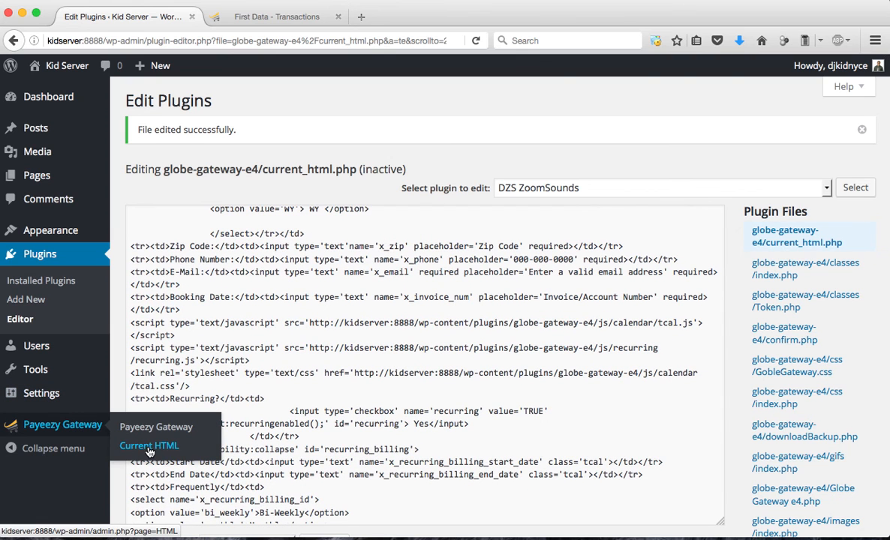
pyautogui.click(178, 448)
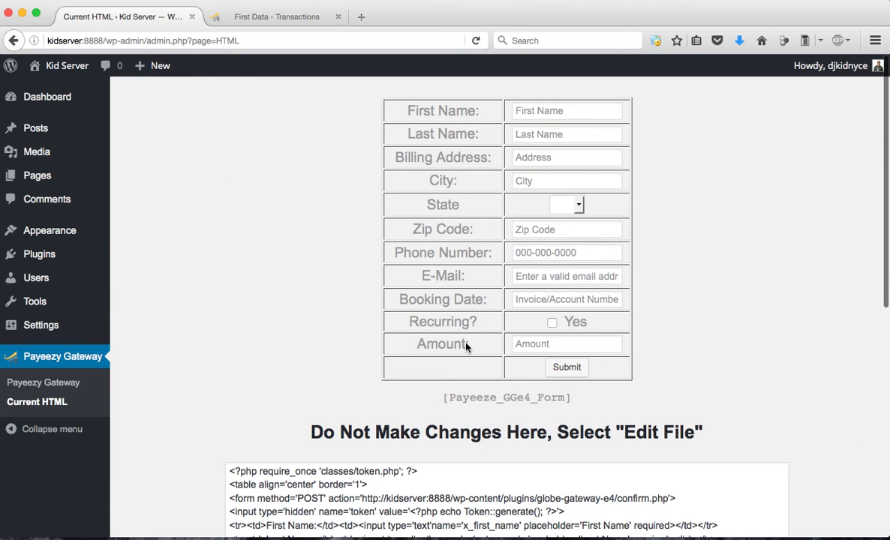
pyautogui.moveTo(400, 302); pyautogui.dragTo(483, 301)
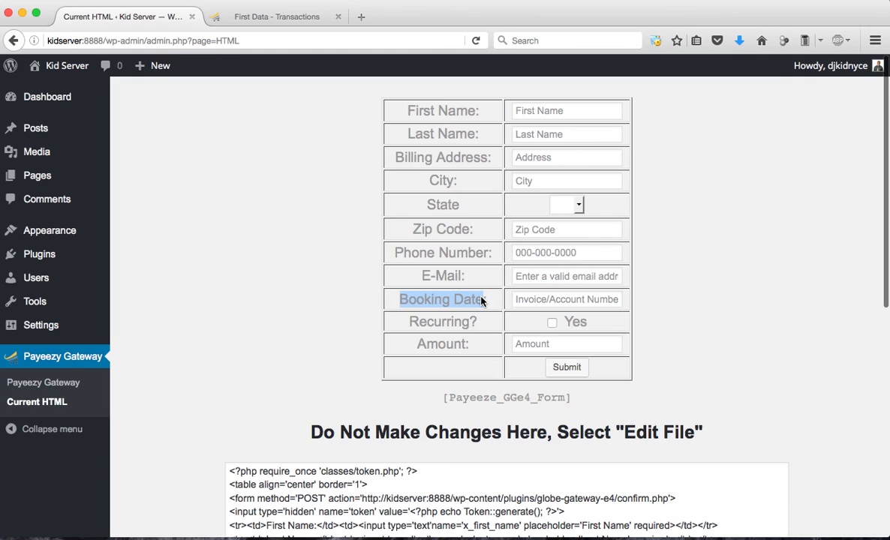
pyautogui.click(577, 304)
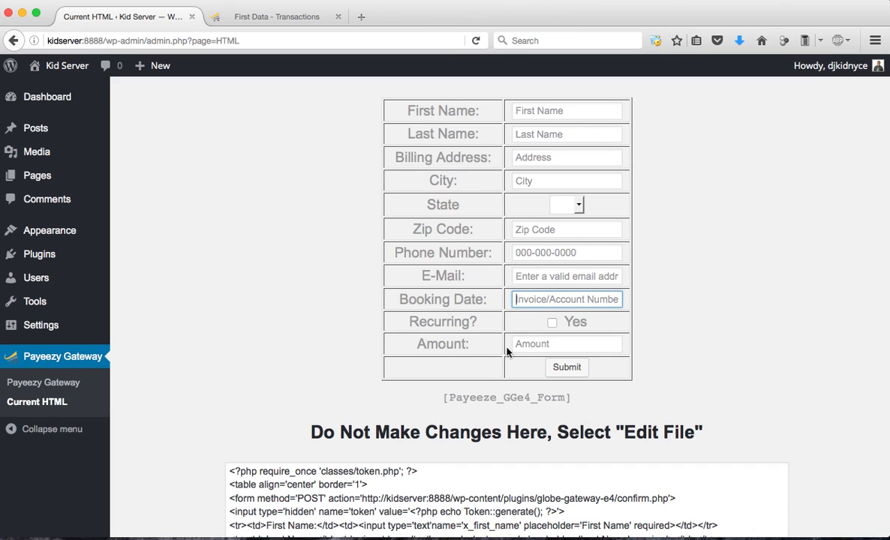
# On the Payeezy Gateway settings page, choose current_html.php from the extracted plug-in backup folder in Downloads as the upload file
pyautogui.click(75, 381)
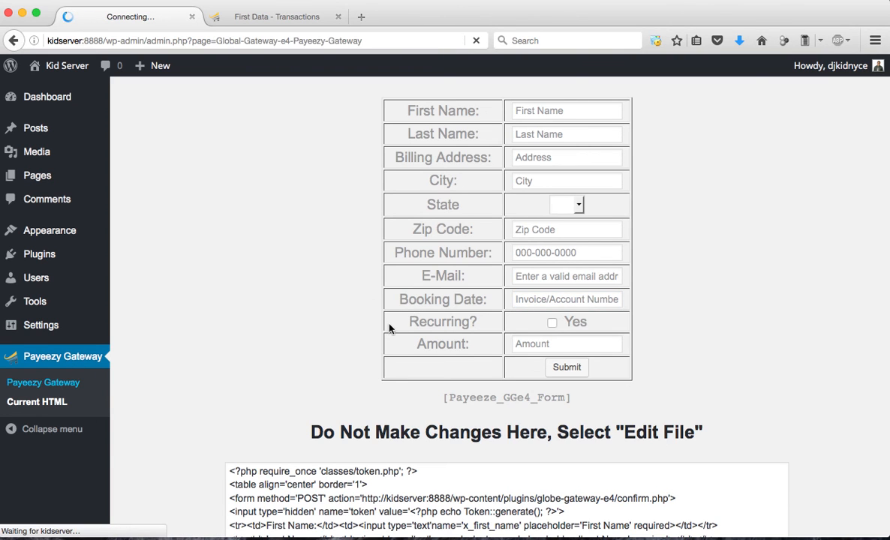
pyautogui.scroll(-15, 432, 324)
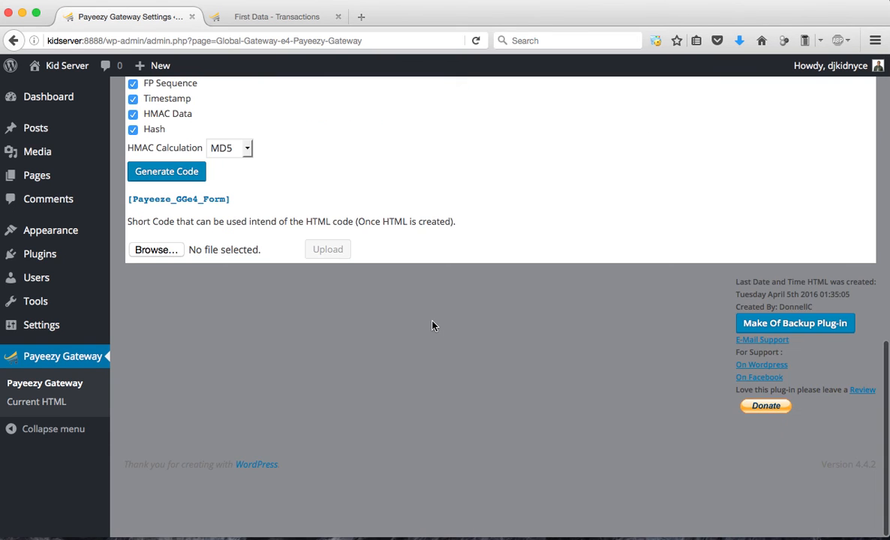
pyautogui.scroll(3, 431, 325)
pyautogui.scroll(1, 432, 325)
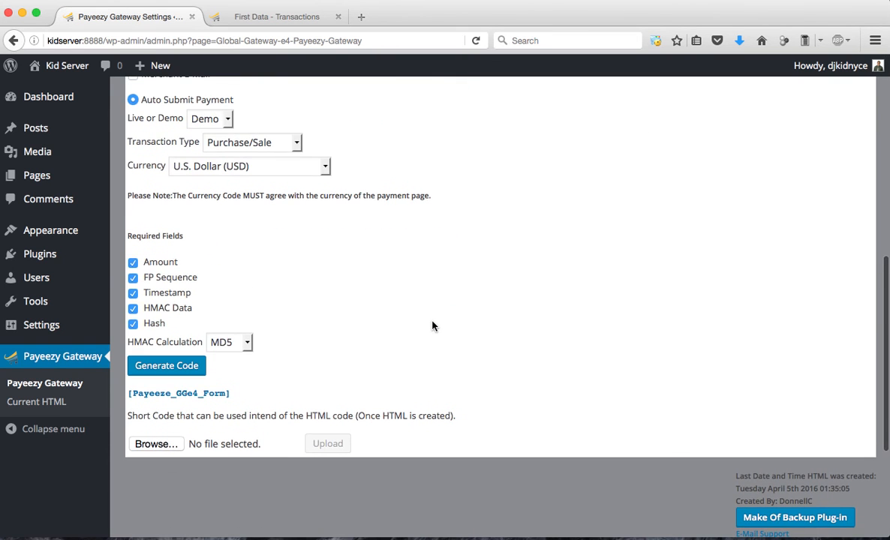
pyautogui.scroll(-2, 307, 266)
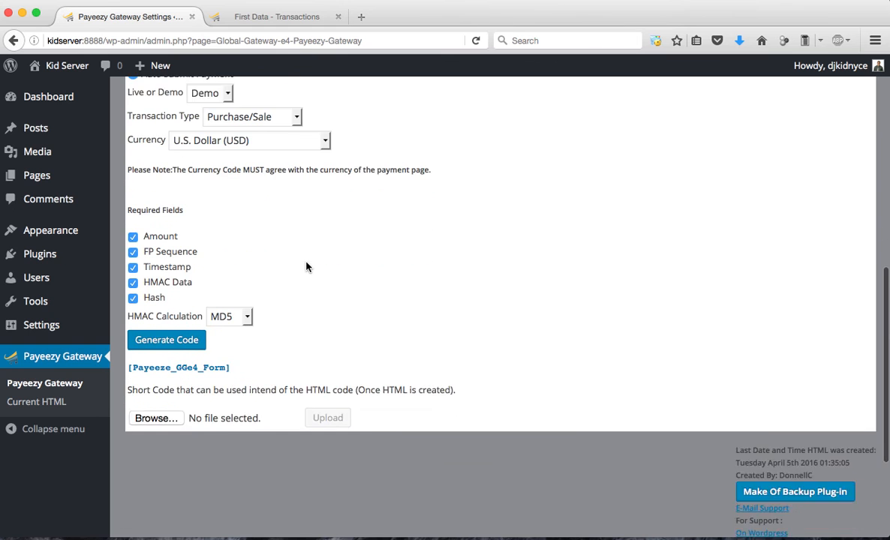
pyautogui.click(171, 391)
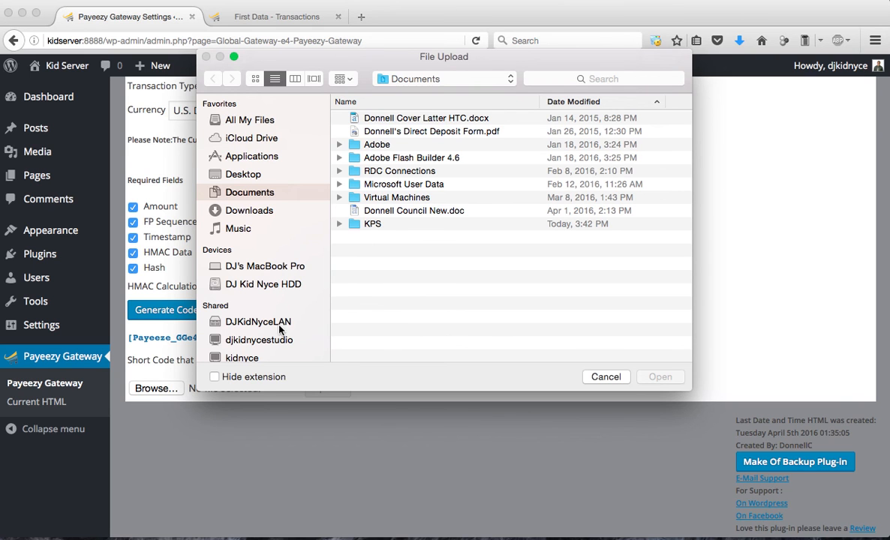
pyautogui.scroll(-2, 279, 350)
pyautogui.scroll(2, 279, 350)
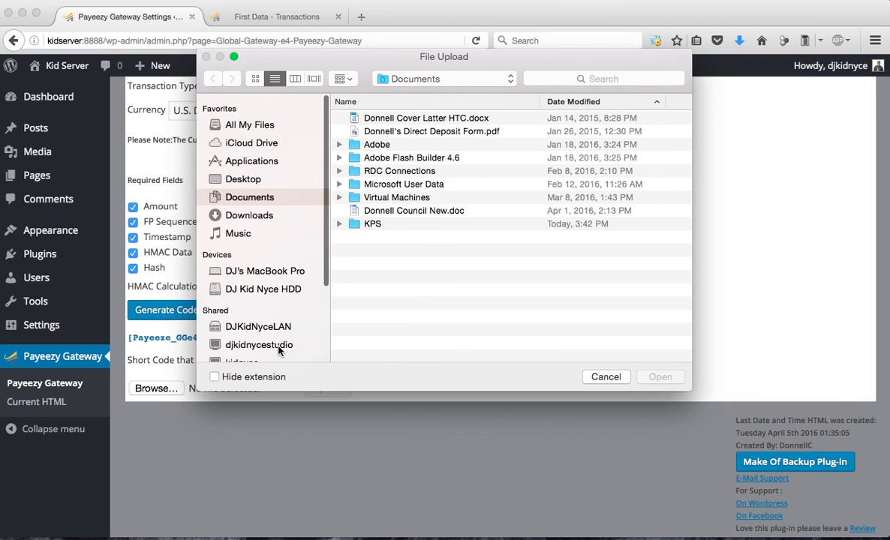
pyautogui.click(255, 211)
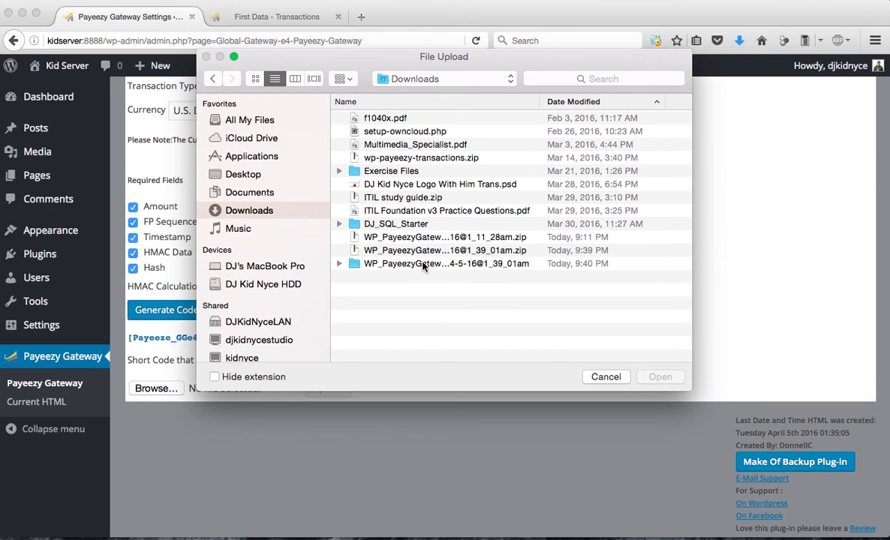
pyautogui.doubleClick(421, 265)
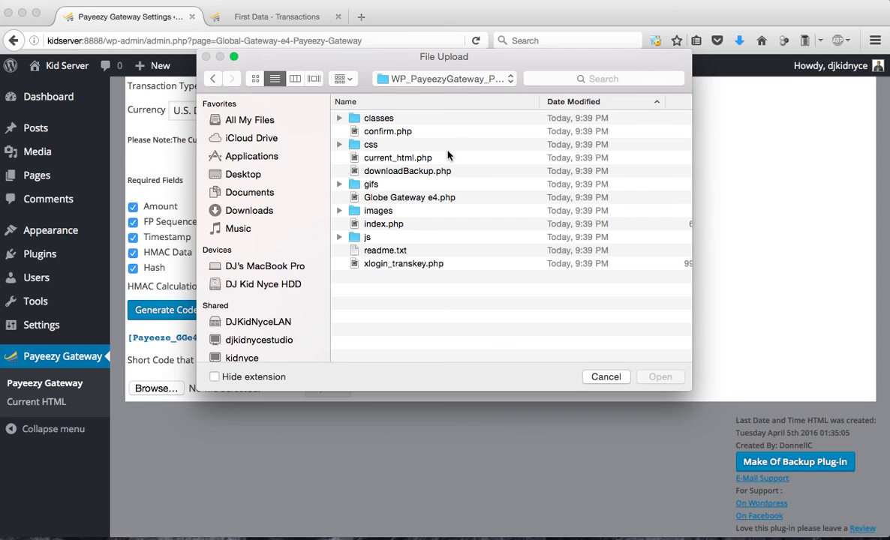
pyautogui.click(408, 160)
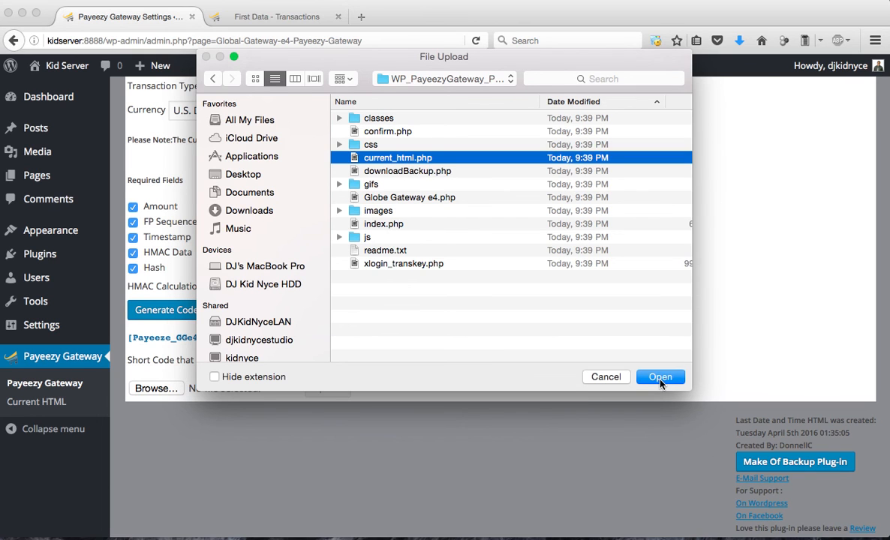
pyautogui.click(660, 378)
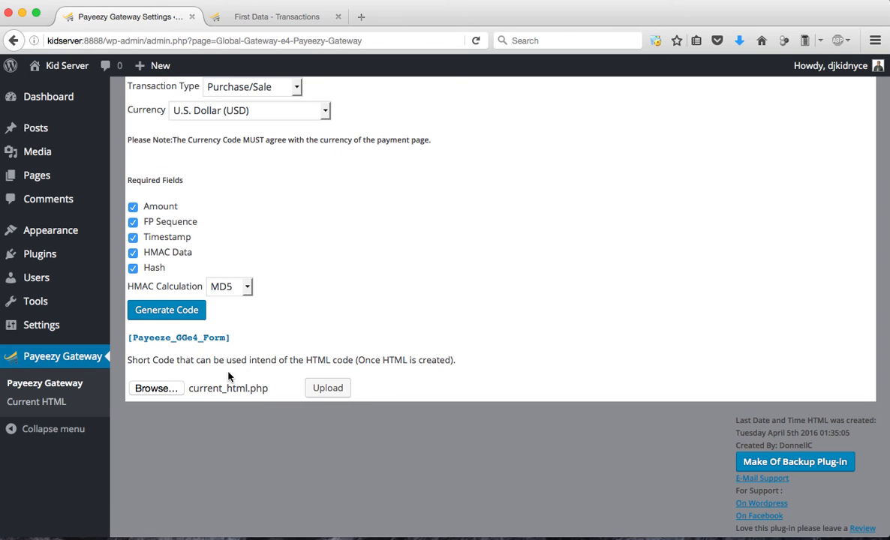
# Upload the chosen current_html.php and check the uploaded file's name in the details below the form
pyautogui.click(324, 387)
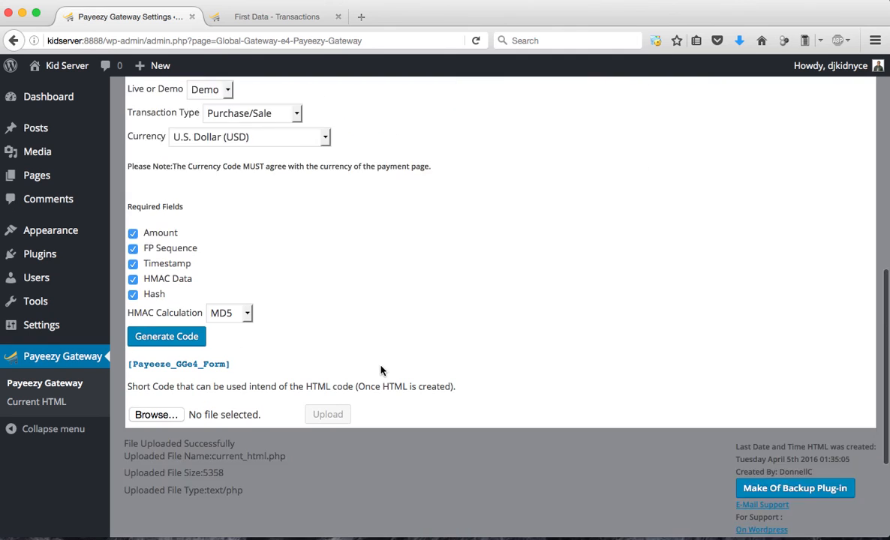
pyautogui.scroll(-5, 381, 370)
pyautogui.moveTo(152, 276); pyautogui.dragTo(287, 297)
pyautogui.click(236, 298)
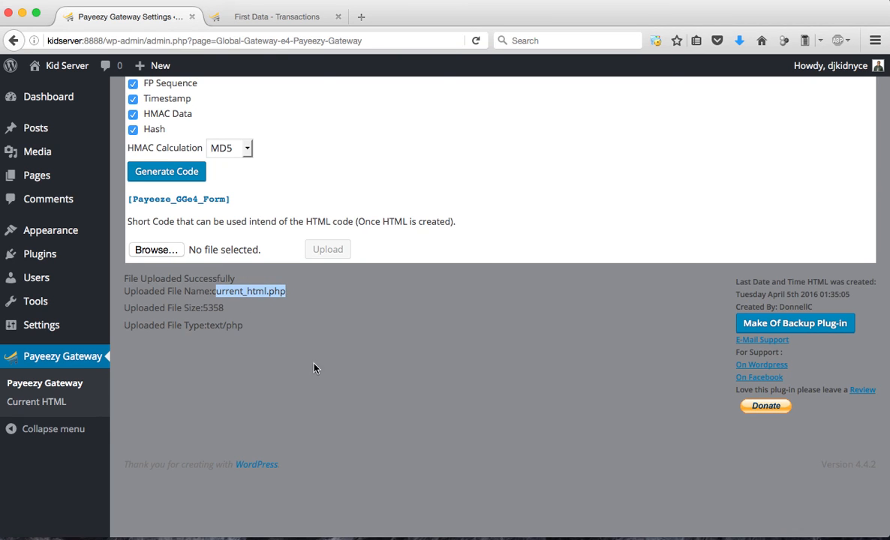
# Switch to MAMP PRO, show the kidserver host's document root in Finder and close the MAMP PRO window
pyautogui.moveTo(638, 535)
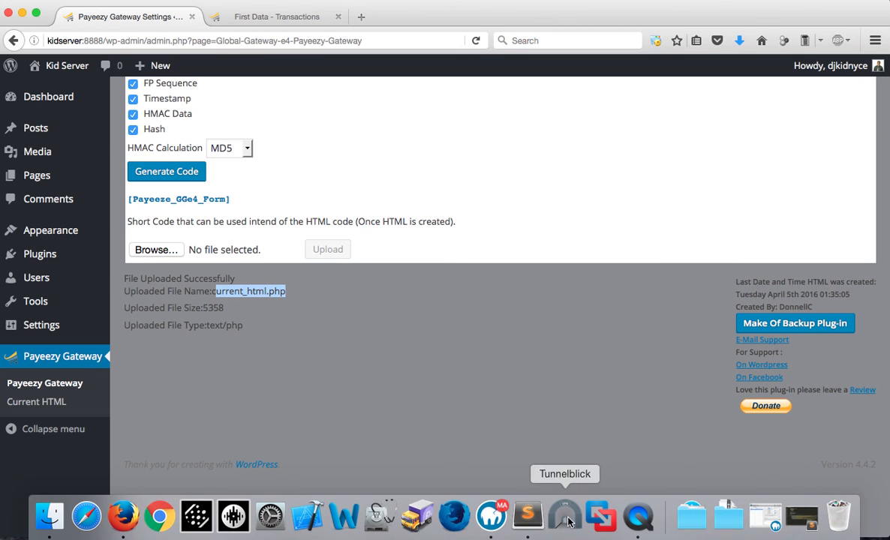
pyautogui.click(492, 517)
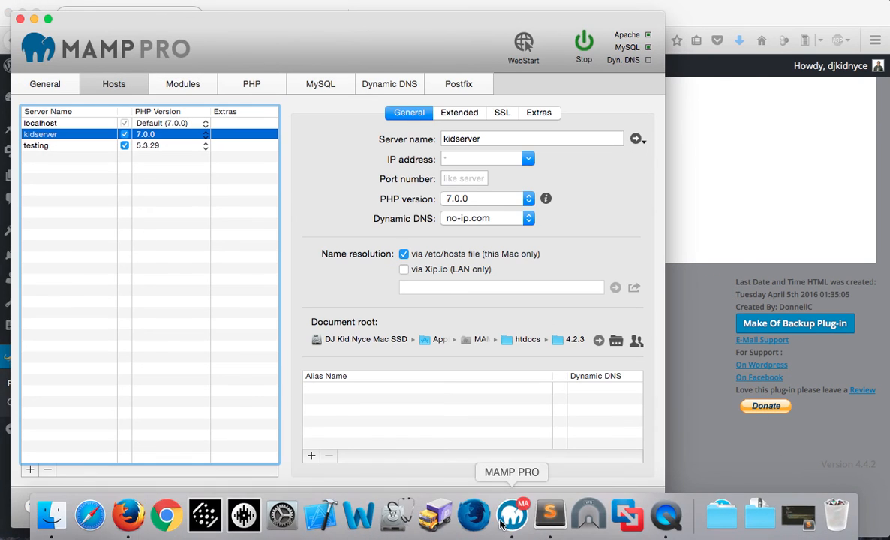
pyautogui.click(598, 340)
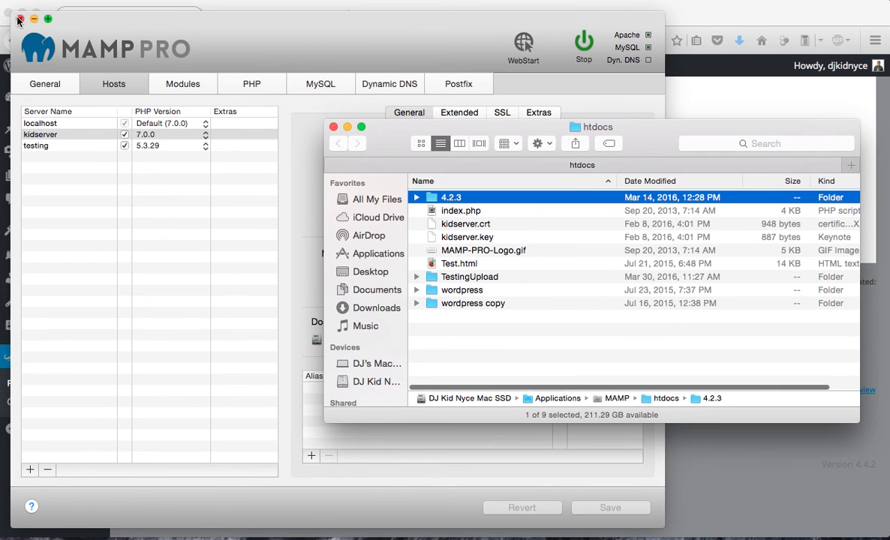
pyautogui.click(19, 18)
# Browse from the 4.2.3 folder into wp-content and open its plugins folder
pyautogui.click(439, 197)
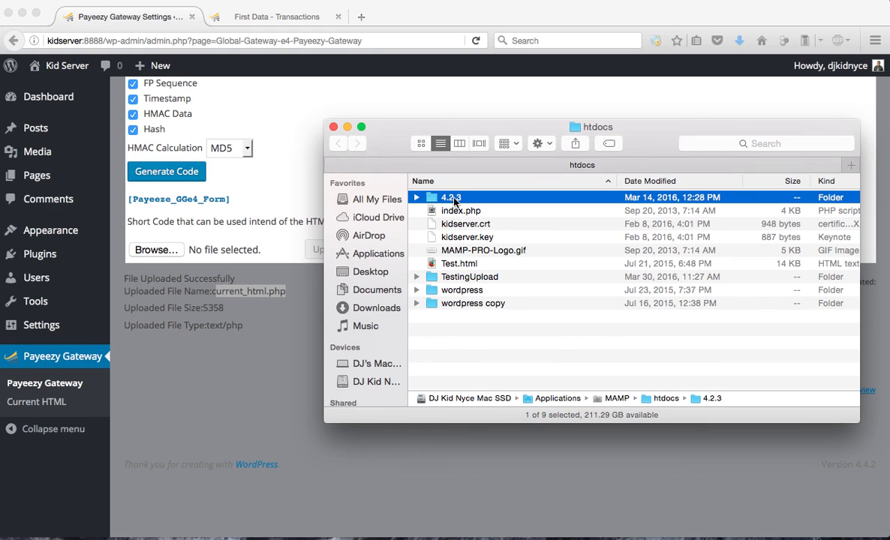
pyautogui.doubleClick(450, 198)
pyautogui.scroll(-2, 462, 316)
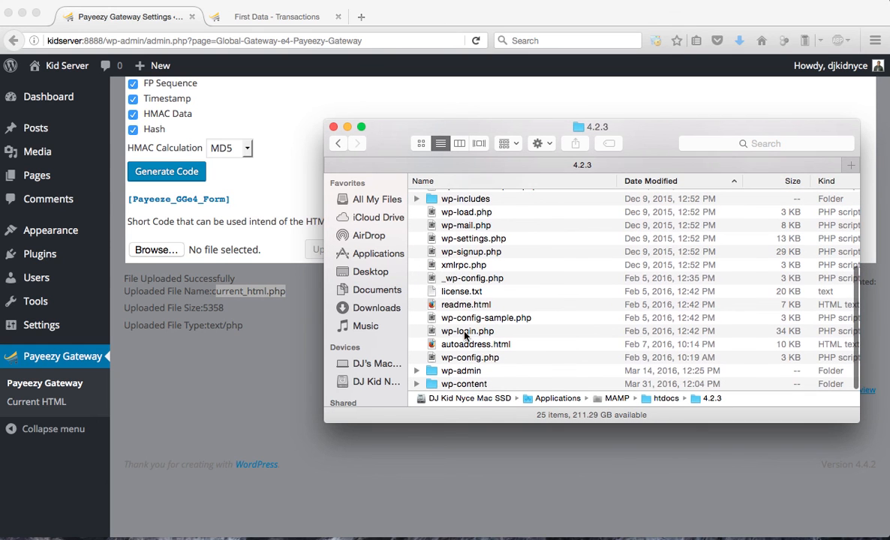
pyautogui.scroll(5, 466, 338)
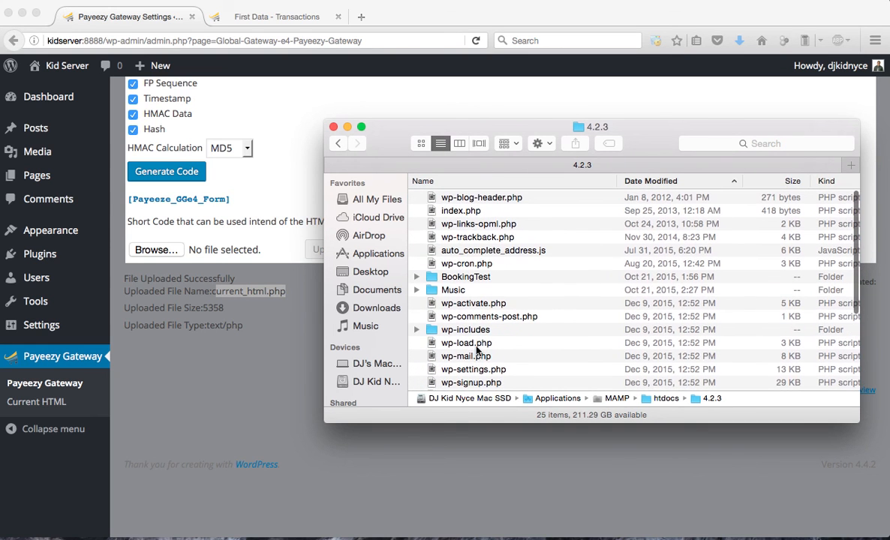
pyautogui.scroll(-3, 478, 281)
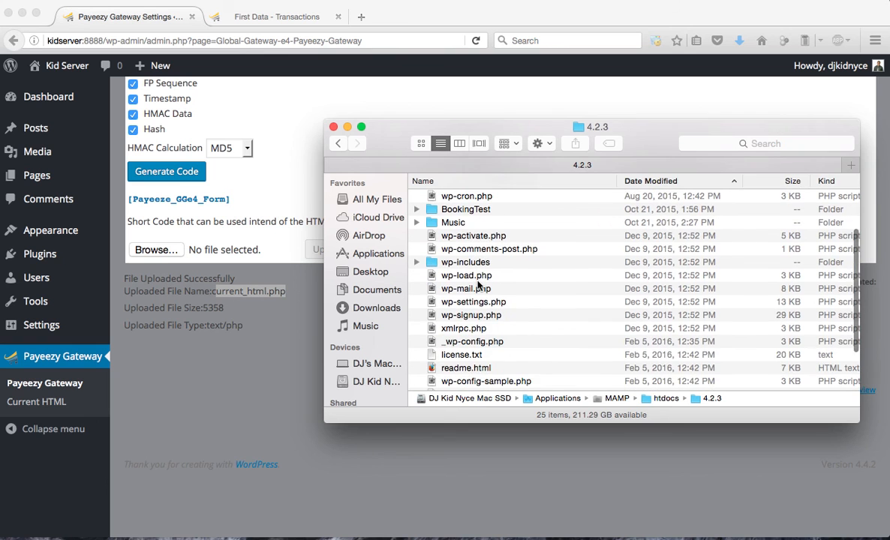
pyautogui.press('super+bracketleft')
pyautogui.press('super+bracketright')
pyautogui.scroll(-3, 476, 316)
pyautogui.doubleClick(470, 383)
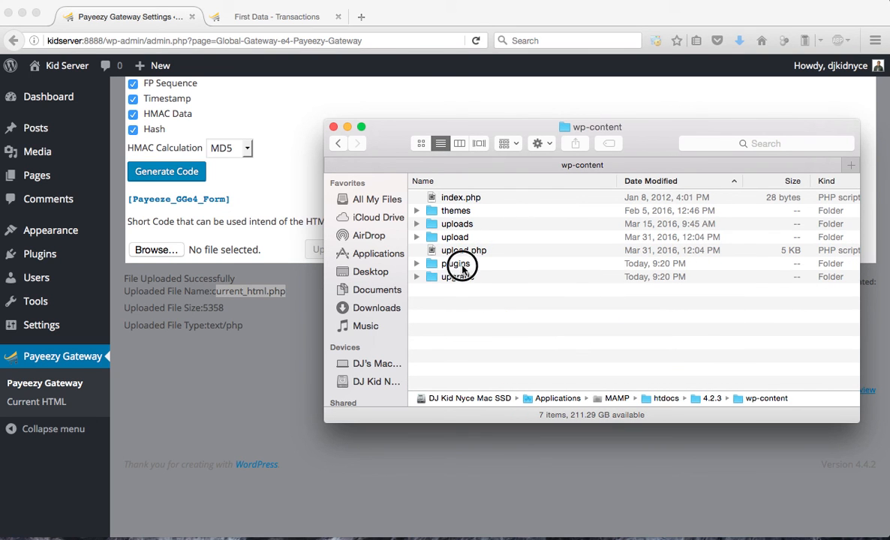
pyautogui.doubleClick(461, 266)
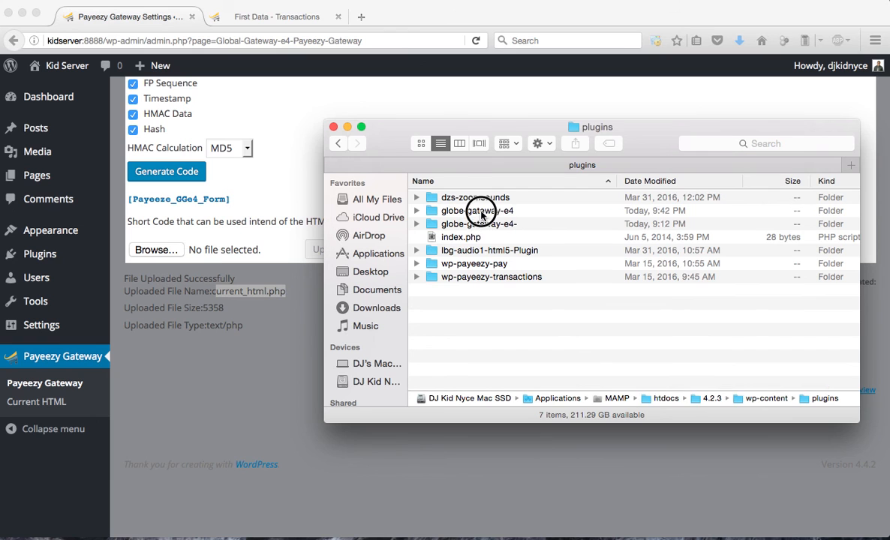
# Open the globe-gateway-e4 plugin folder and go into its custom subfolder
pyautogui.doubleClick(477, 211)
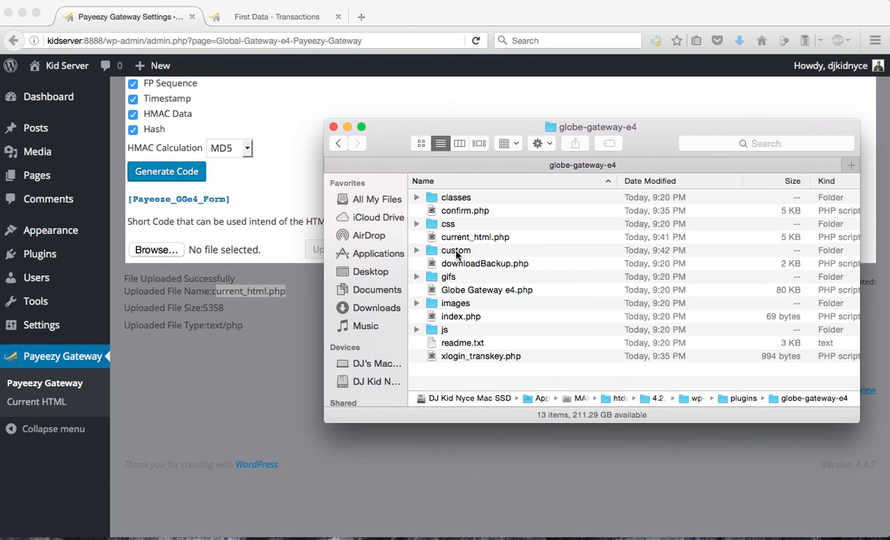
pyautogui.click(456, 252)
pyautogui.doubleClick(456, 252)
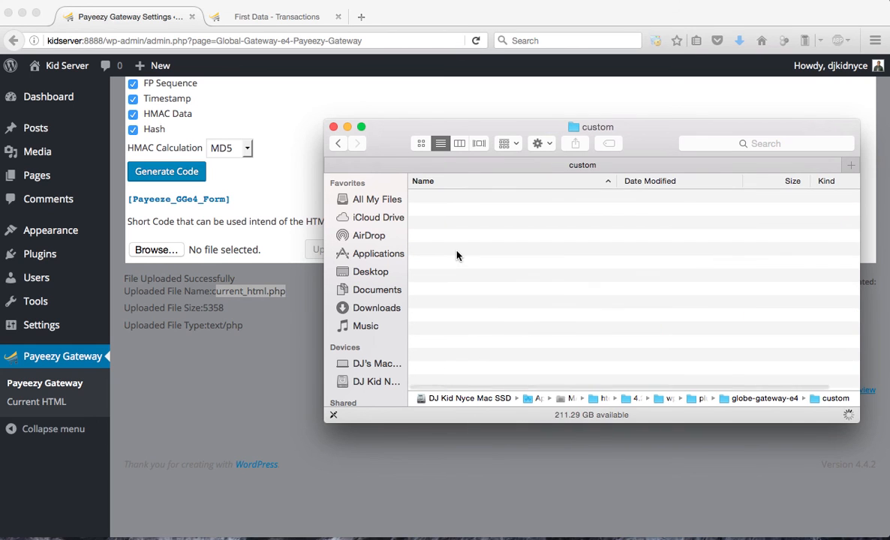
# Preview the code of current_html.php in the custom folder through to its end, and close the preview and the Finder window
pyautogui.click(497, 198)
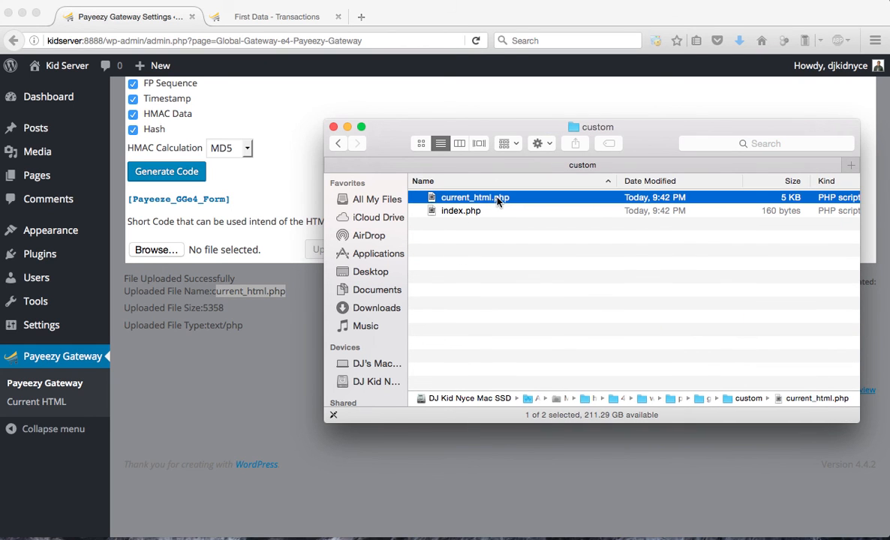
pyautogui.press('space')
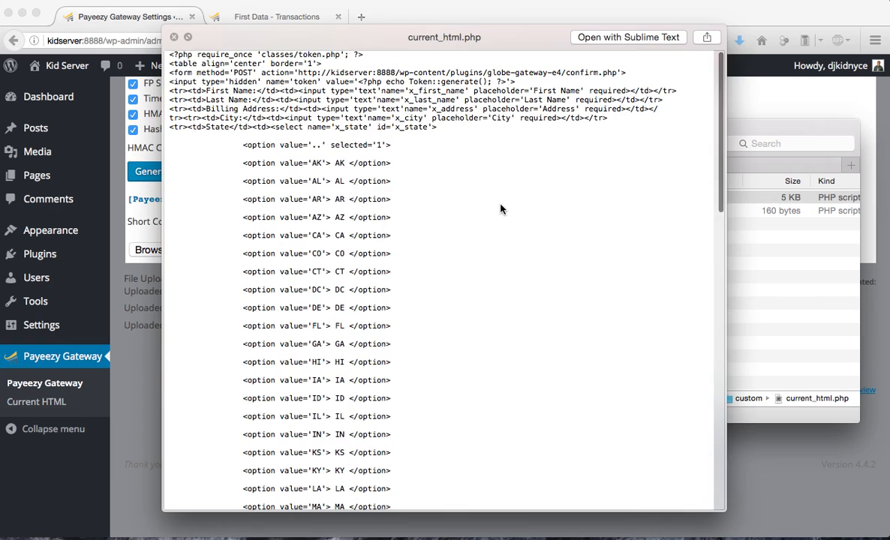
pyautogui.scroll(-15, 501, 210)
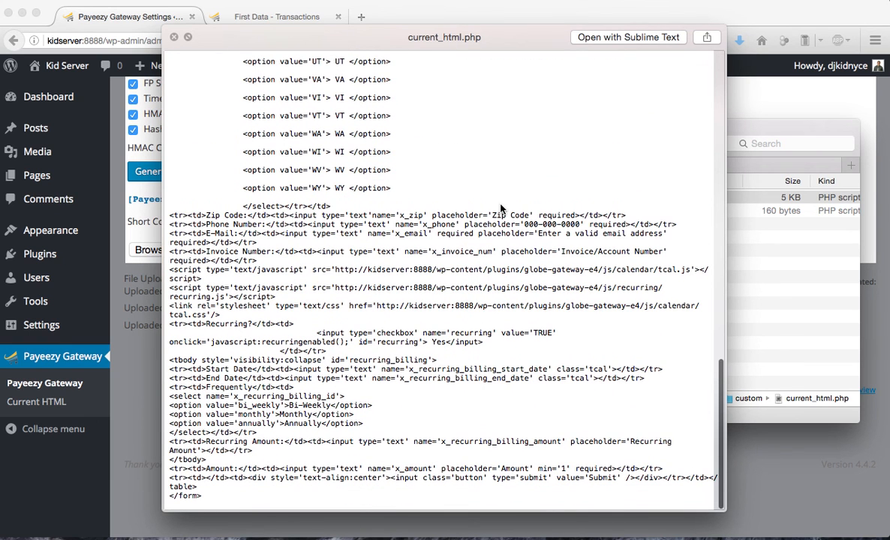
pyautogui.scroll(1, 502, 210)
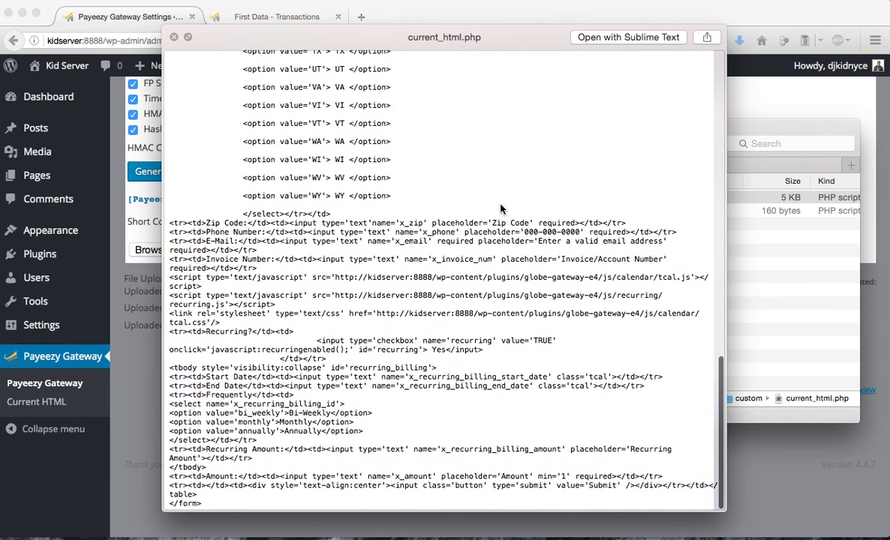
pyautogui.click(174, 37)
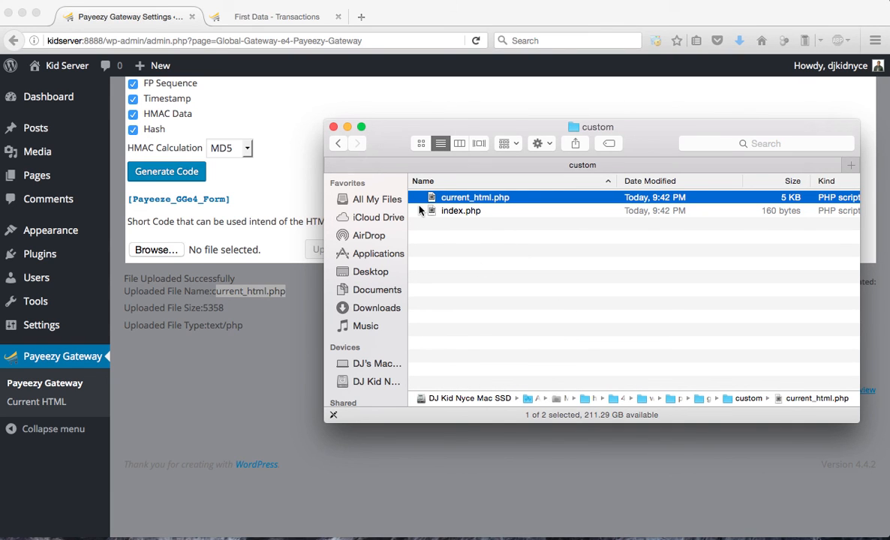
pyautogui.click(334, 125)
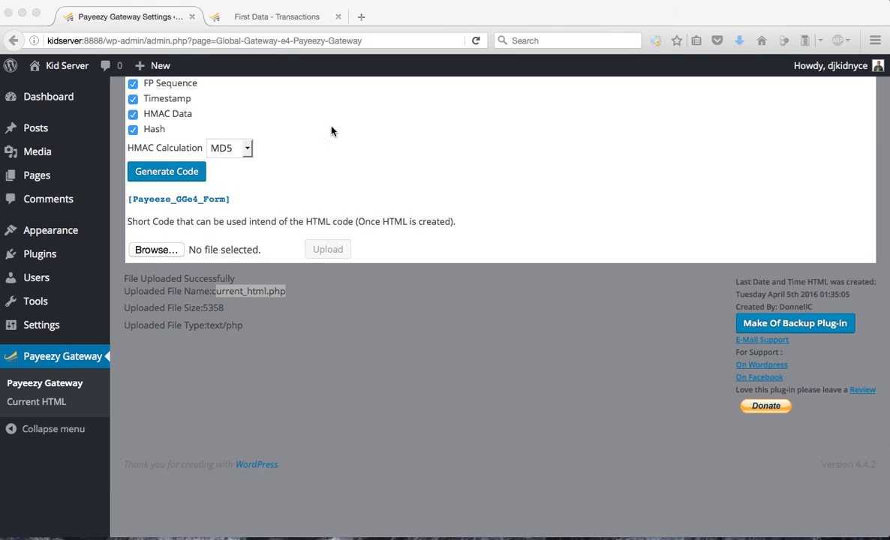
# View the First Data transactions list in the browser and return to the Payeezy Gateway settings page
pyautogui.click(255, 18)
pyautogui.click(184, 18)
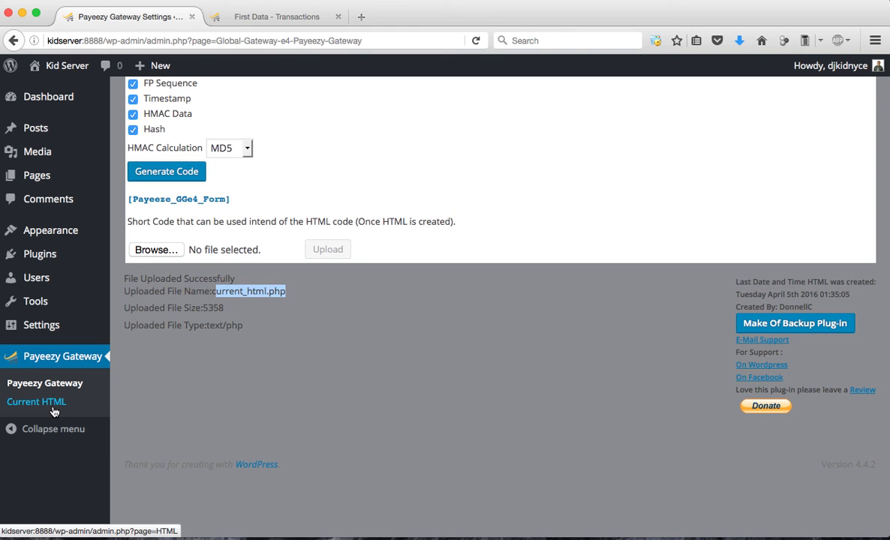
pyautogui.click(277, 20)
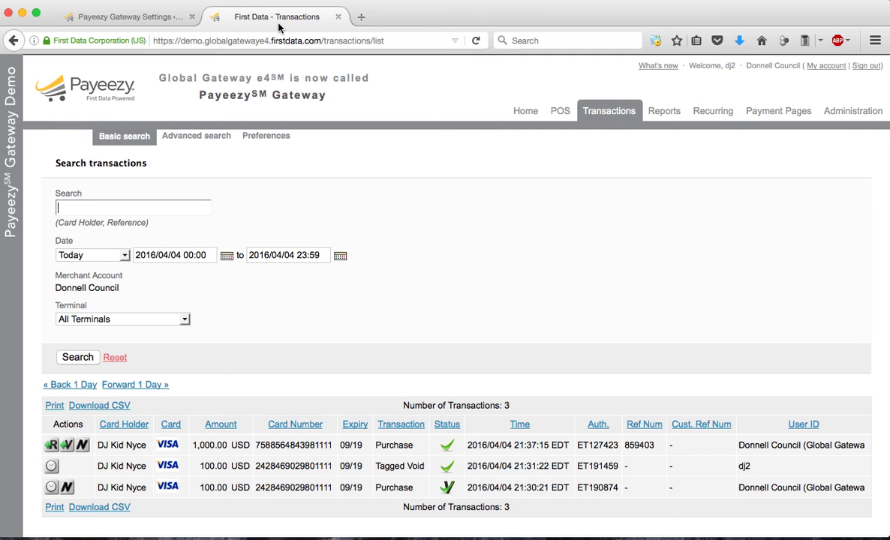
pyautogui.click(152, 18)
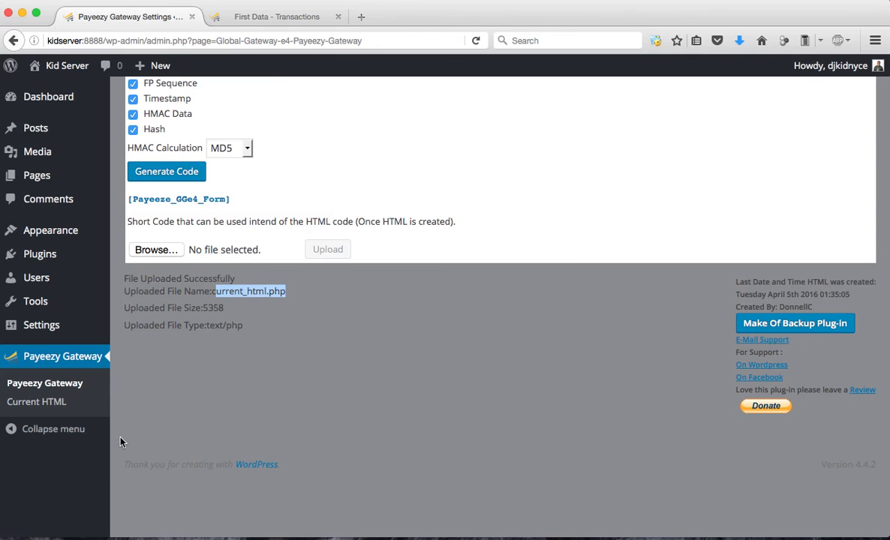